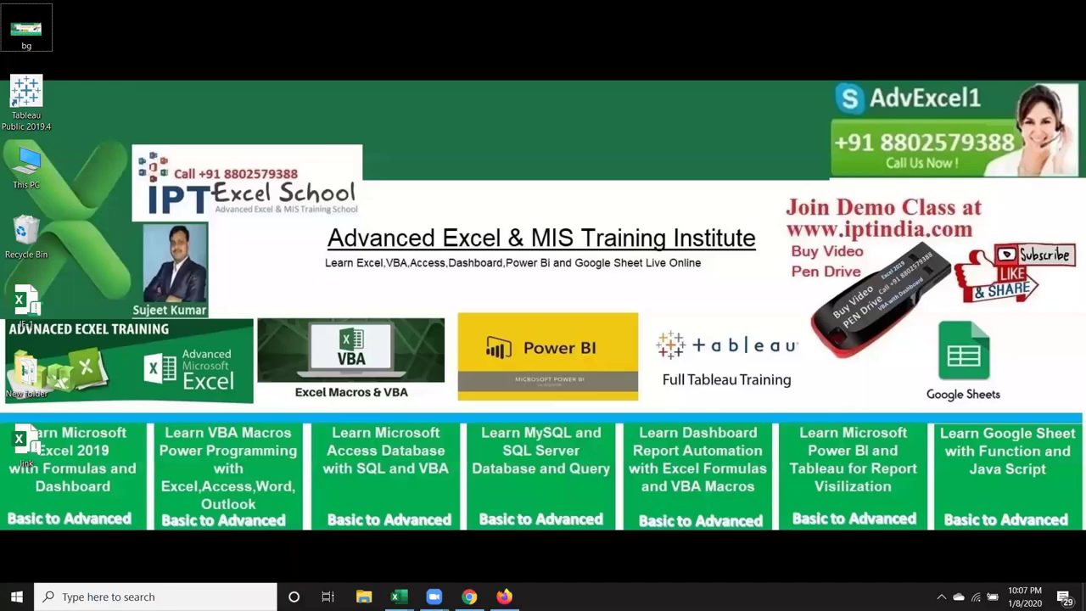
Step: Launch the screen recorder from the system tray, start recording, and preview the Book5 workbook
left_click(941, 596)
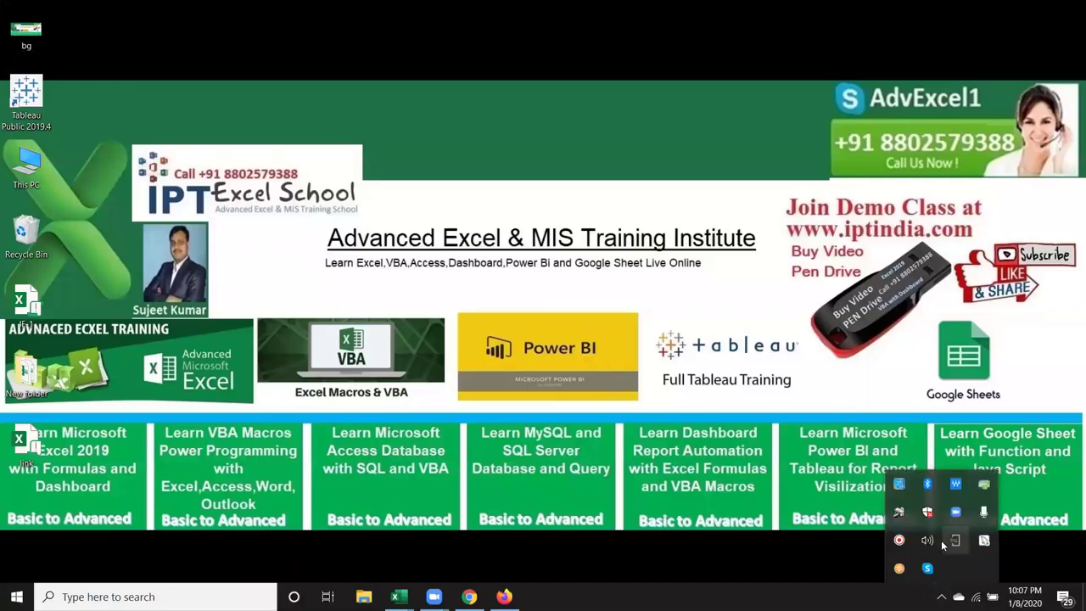
left_click(899, 539)
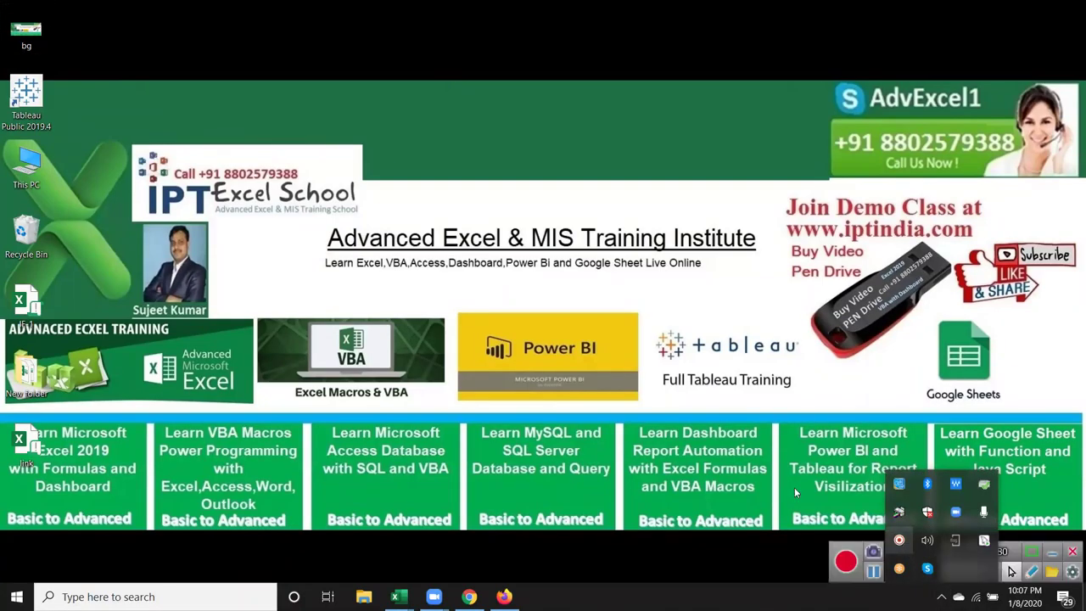
left_click(475, 93)
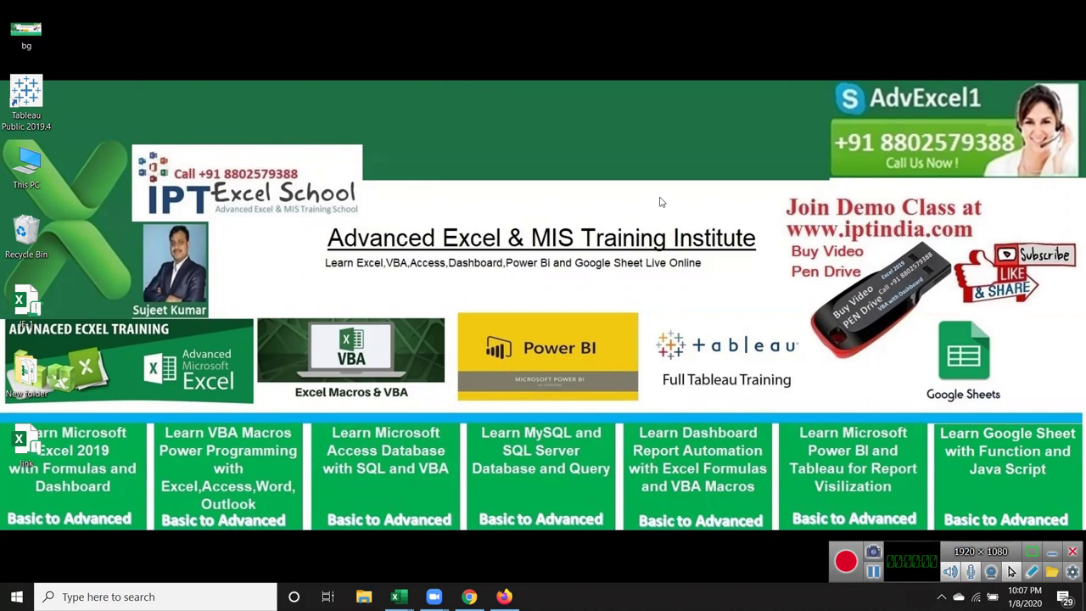
left_click(845, 560)
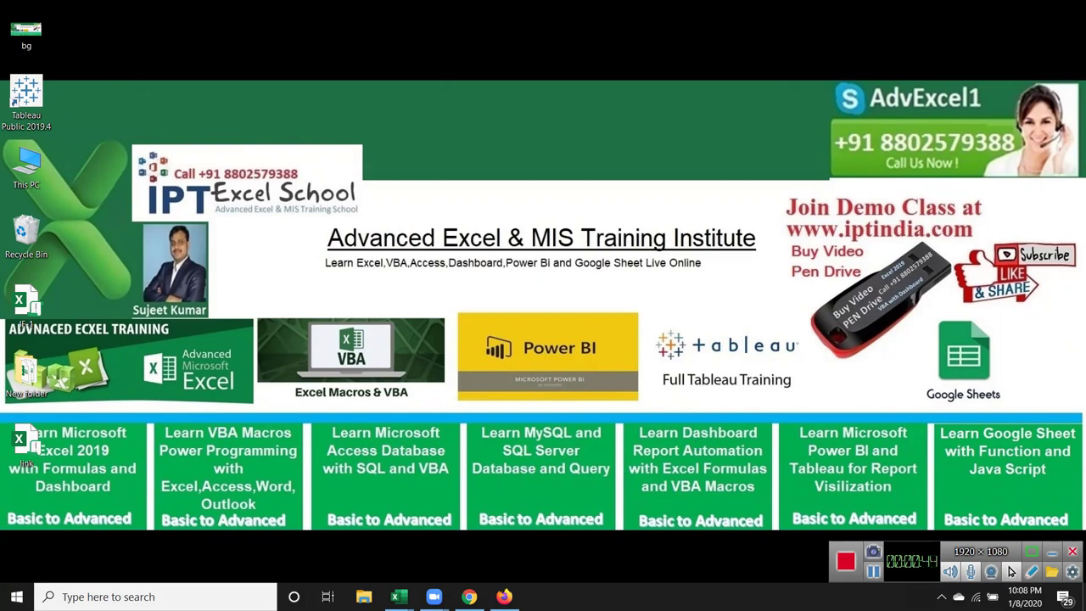
mouse_move(410, 593)
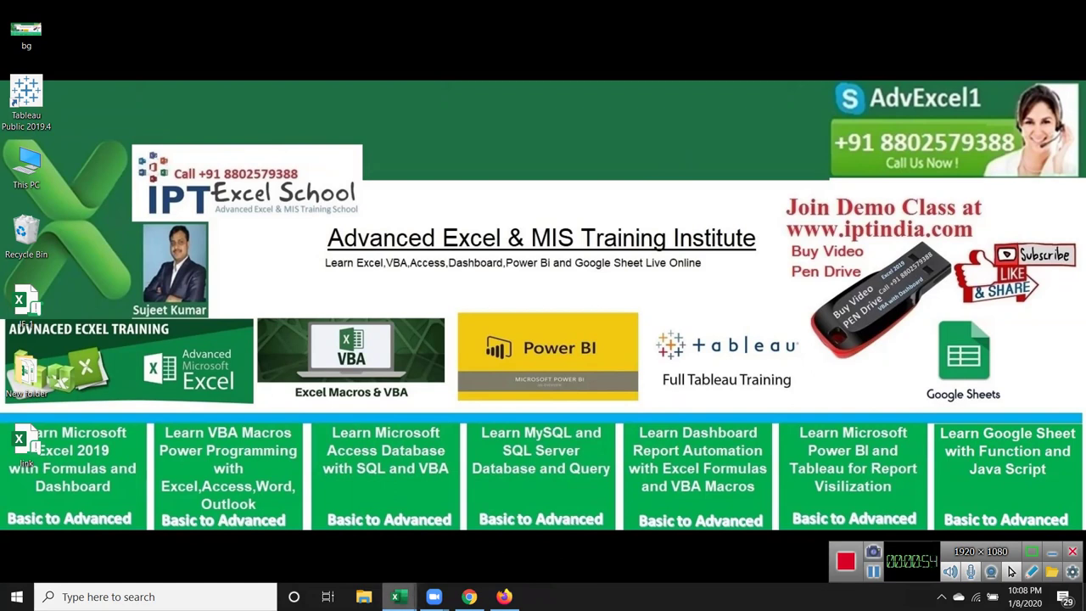
mouse_move(428, 543)
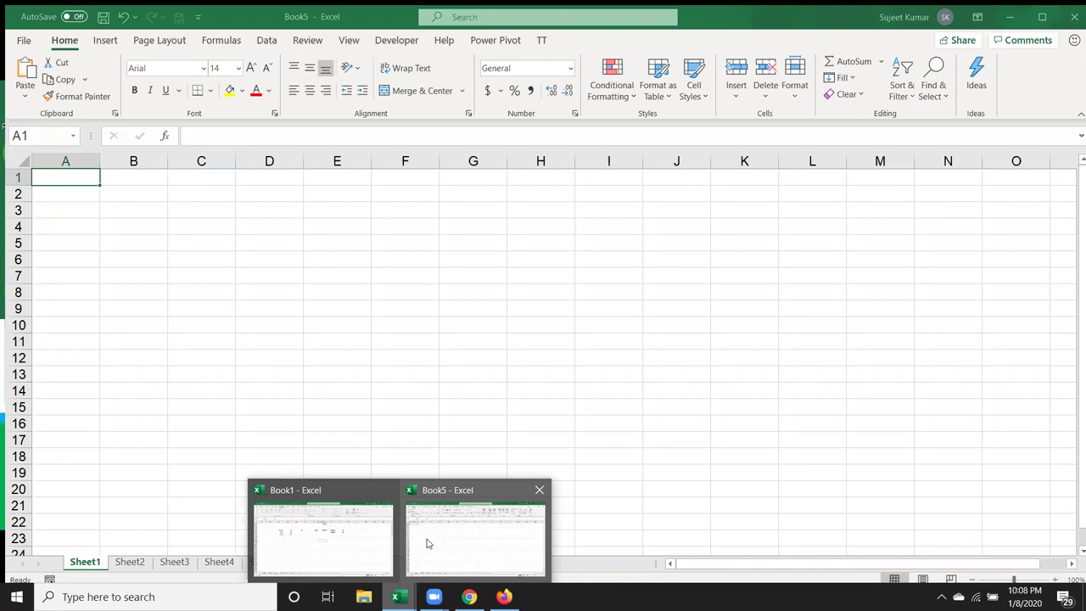
Step: Close Book1 choosing Don't Save, then return to cell A1 in Book5
left_click(428, 543)
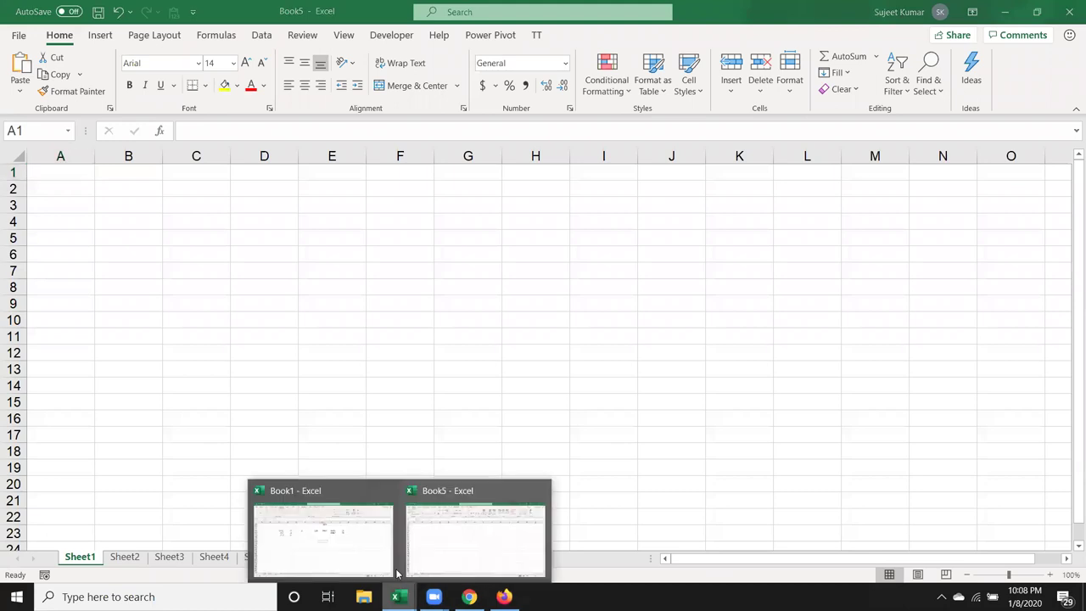
left_click(376, 545)
left_click(1068, 10)
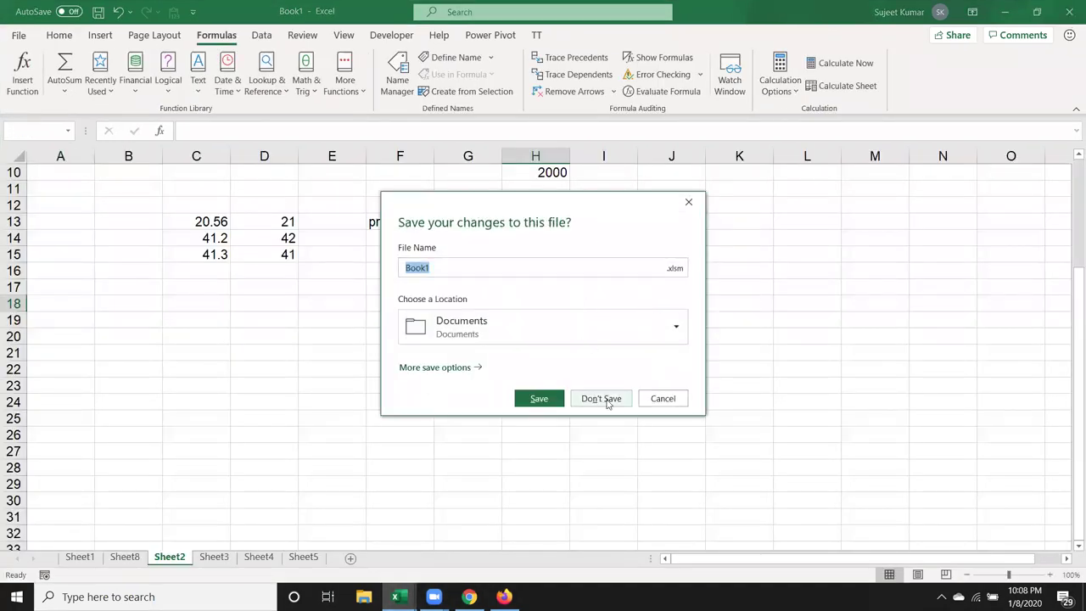
left_click(607, 403)
left_click(328, 371)
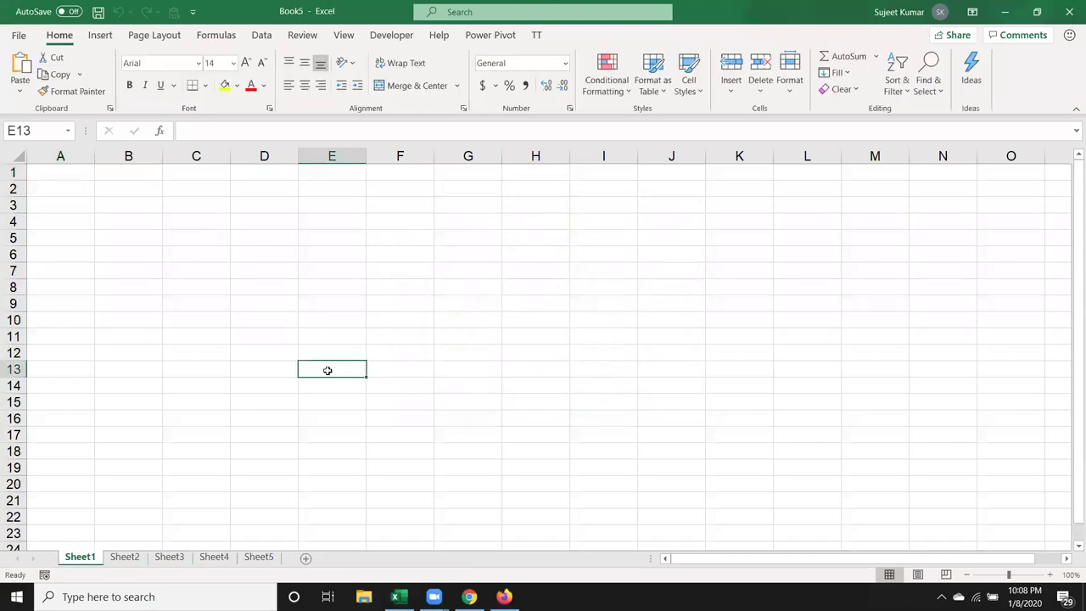
left_click(60, 176)
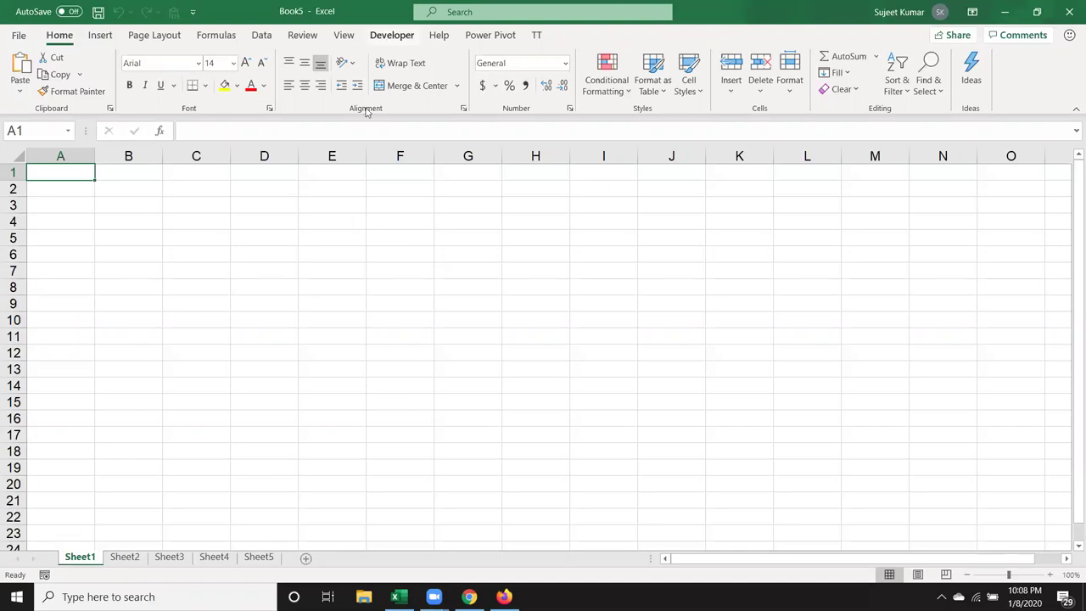
Step: Record a new macro named Att with shortcut Ctrl+q, stored in This Workbook
left_click(391, 35)
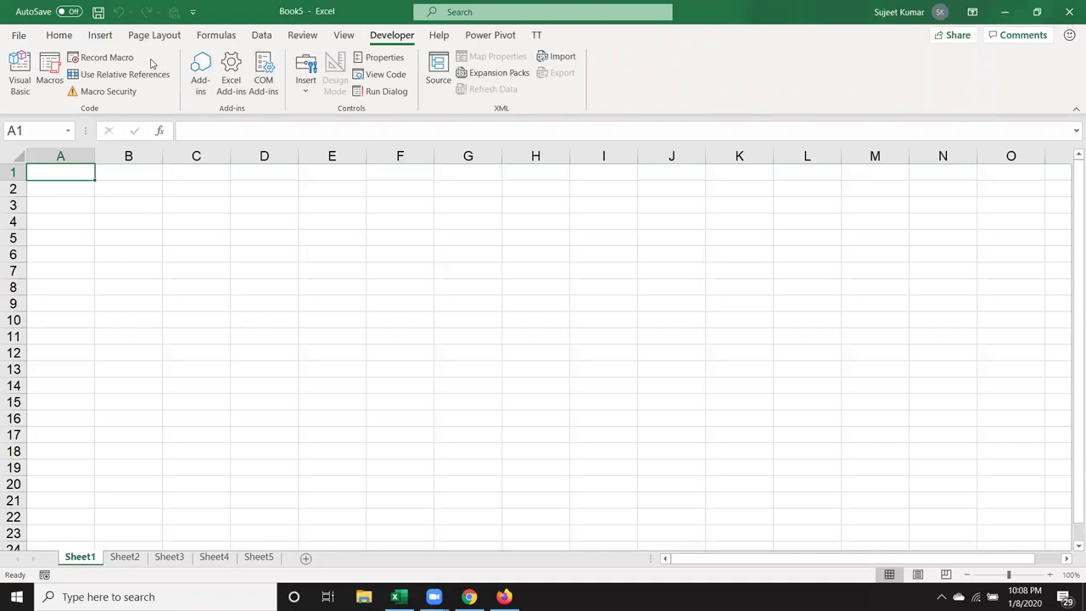
left_click(71, 56)
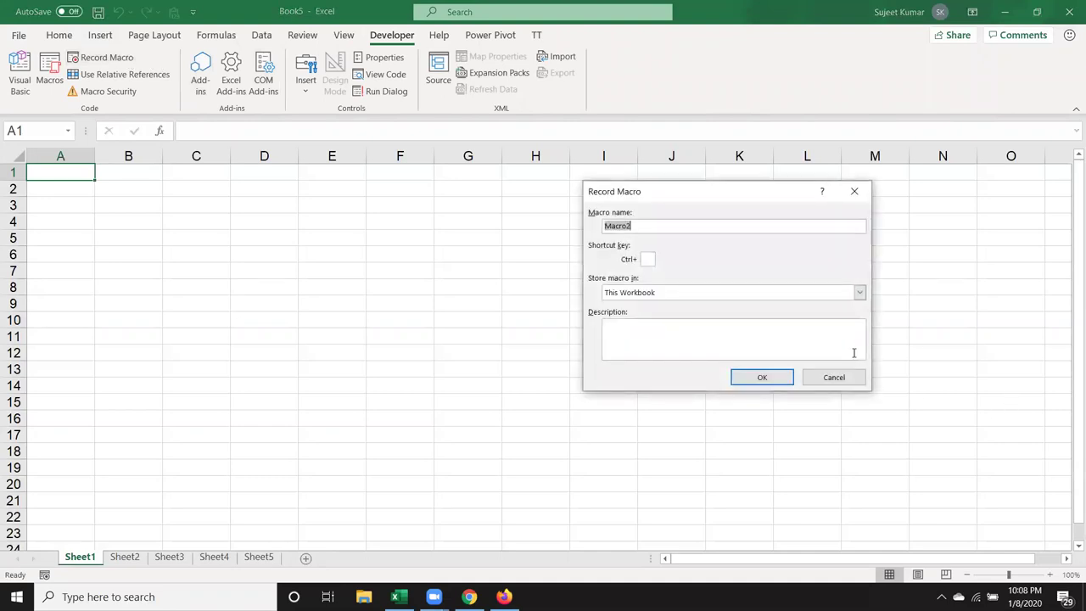
type("Att")
left_click(648, 260)
type("q")
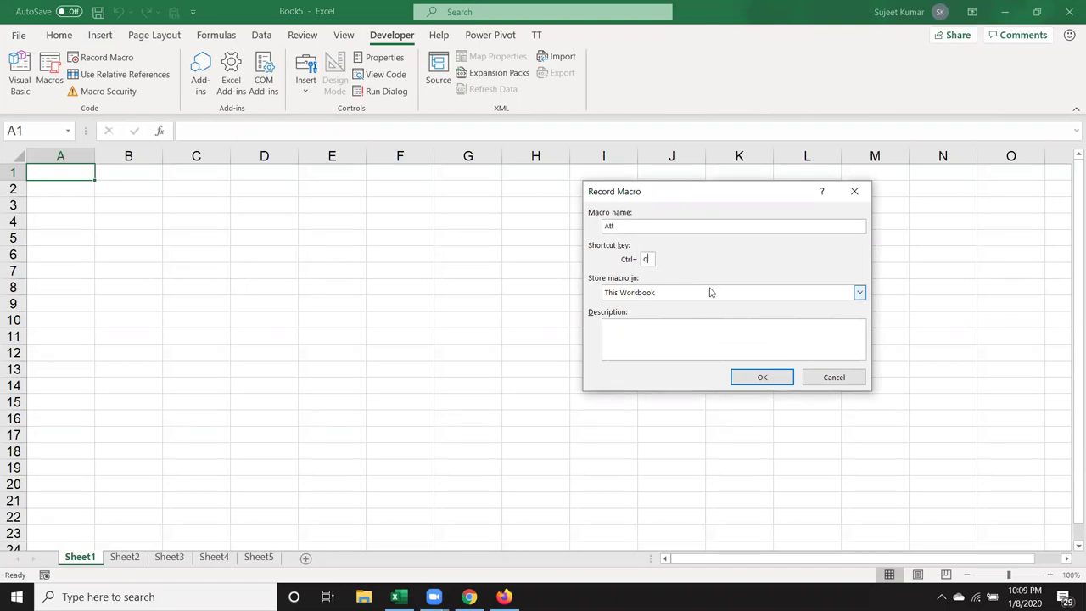
left_click(750, 379)
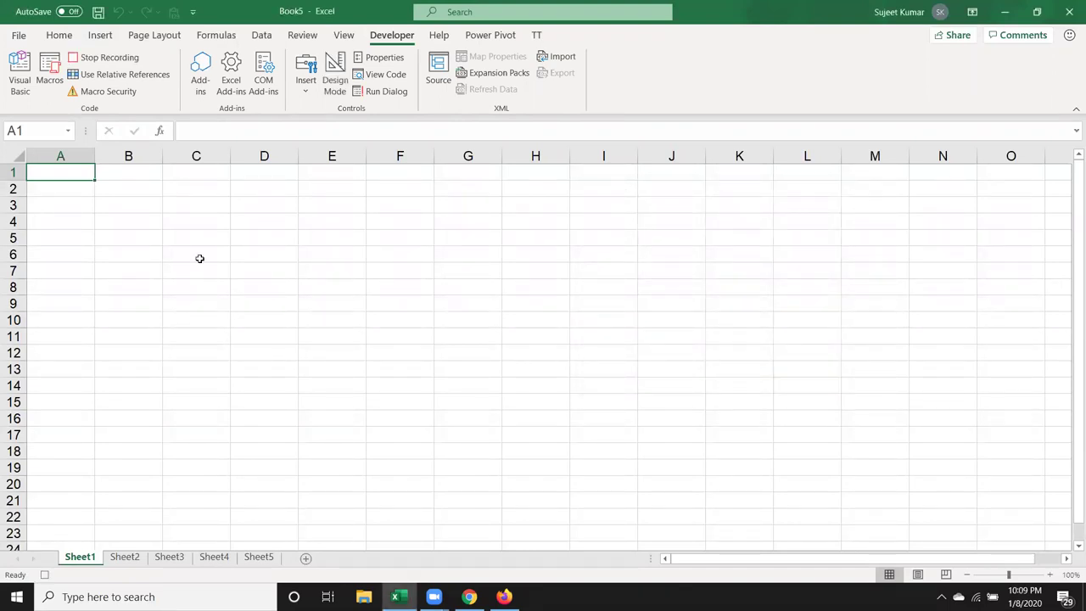
Step: Enter 'Month' in A2 and the date 1/1 in B2
left_click(88, 193)
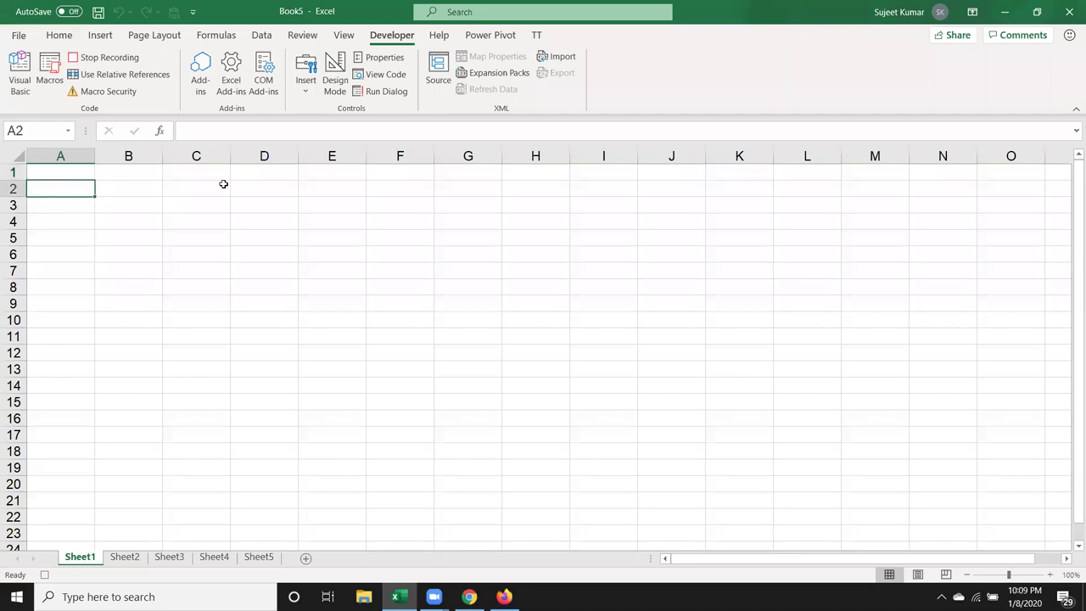
type("Month")
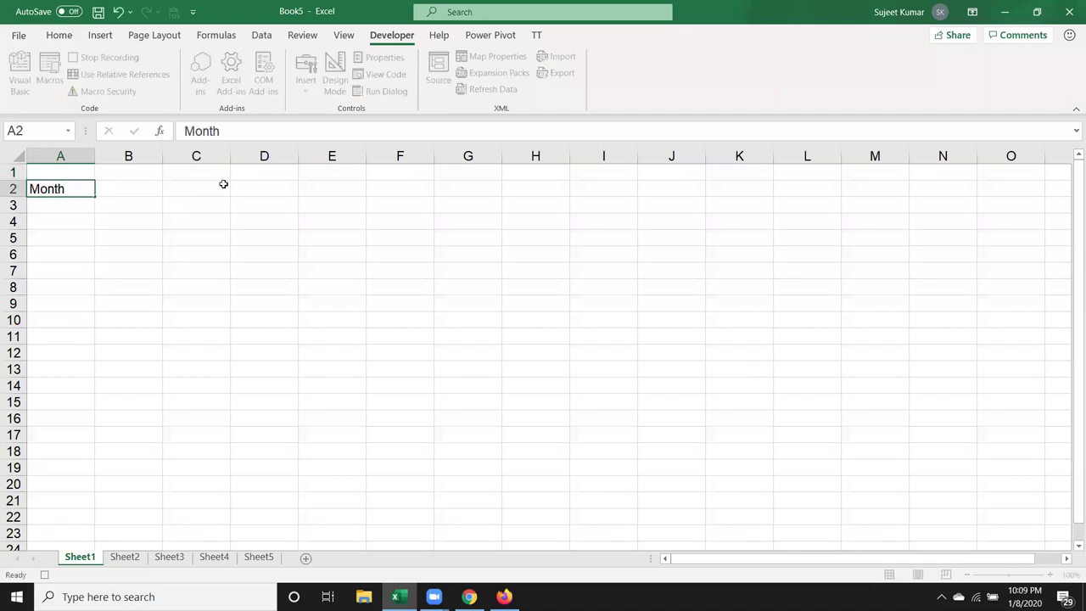
key("Tab")
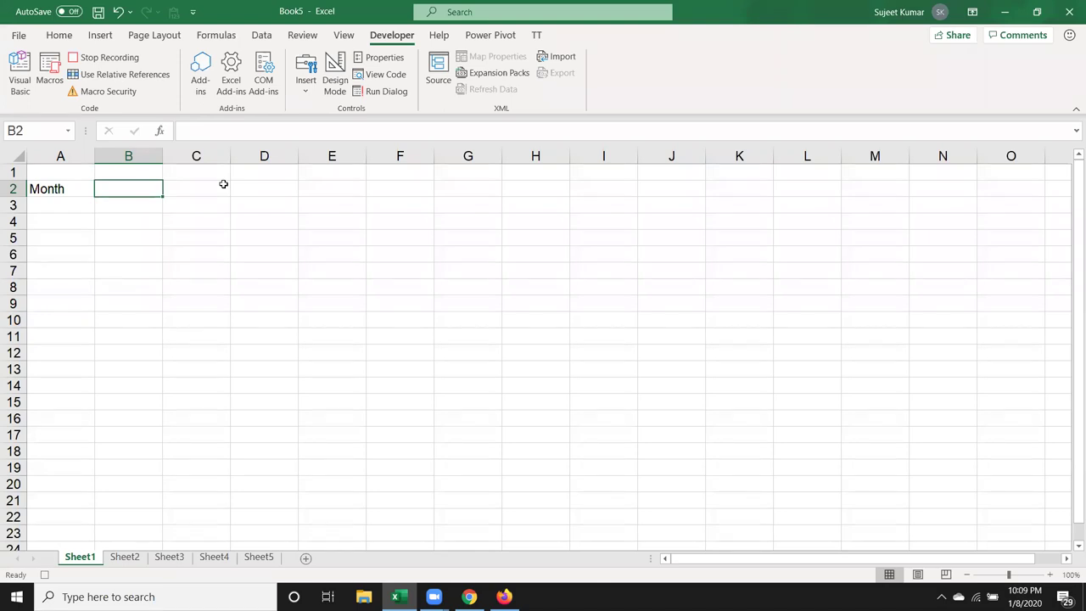
type("1/1")
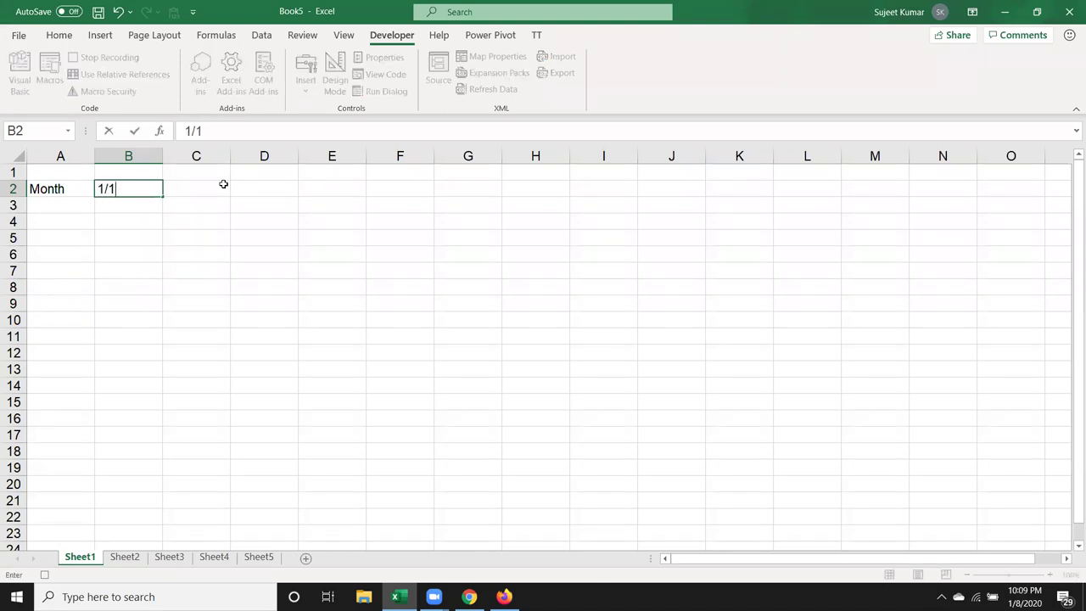
key("Return")
key("Up")
key("Right")
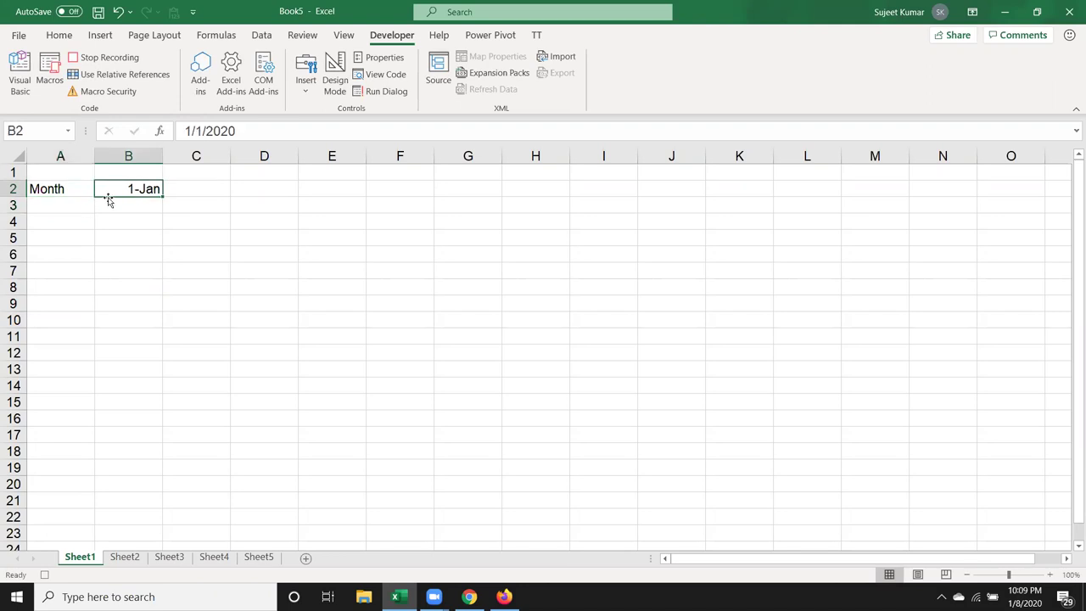
Step: Give B2 the custom format MMM-YY so it displays Jan-20
right_click(108, 187)
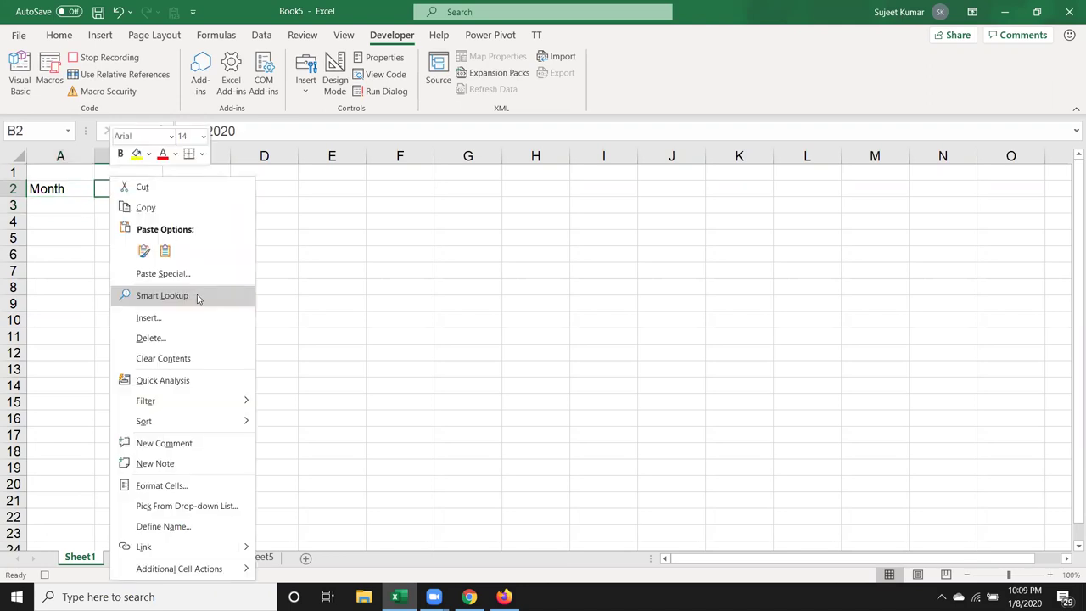
left_click(154, 487)
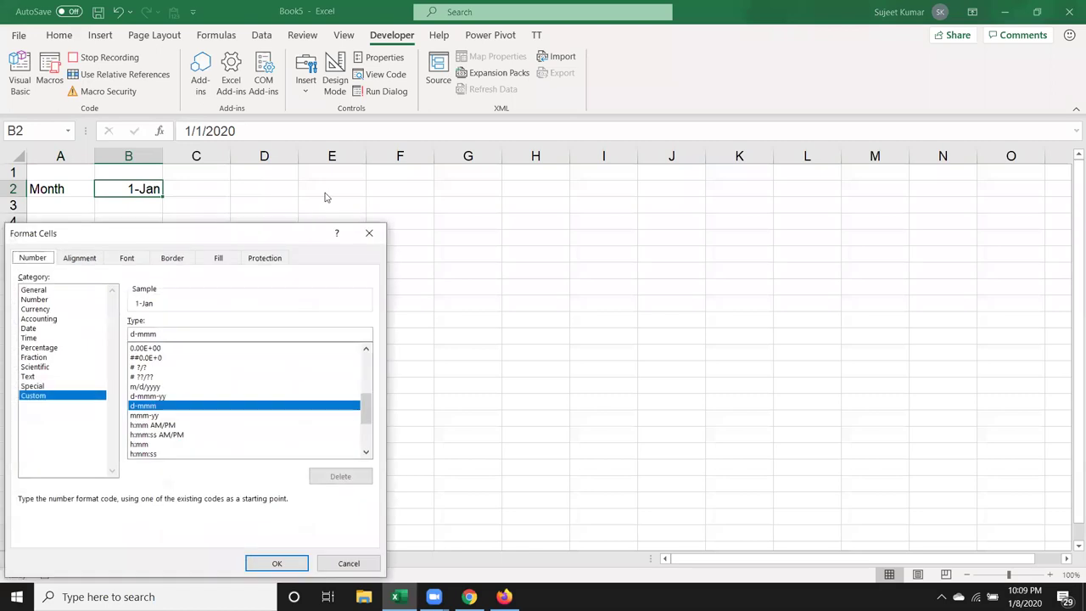
double_click(157, 334)
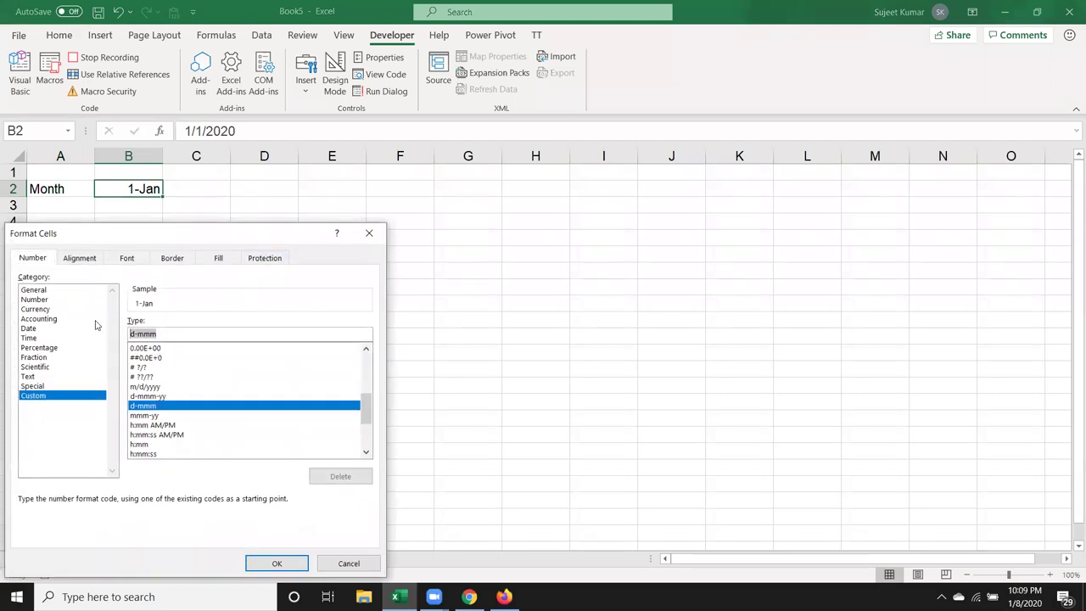
type("MM-YYY")
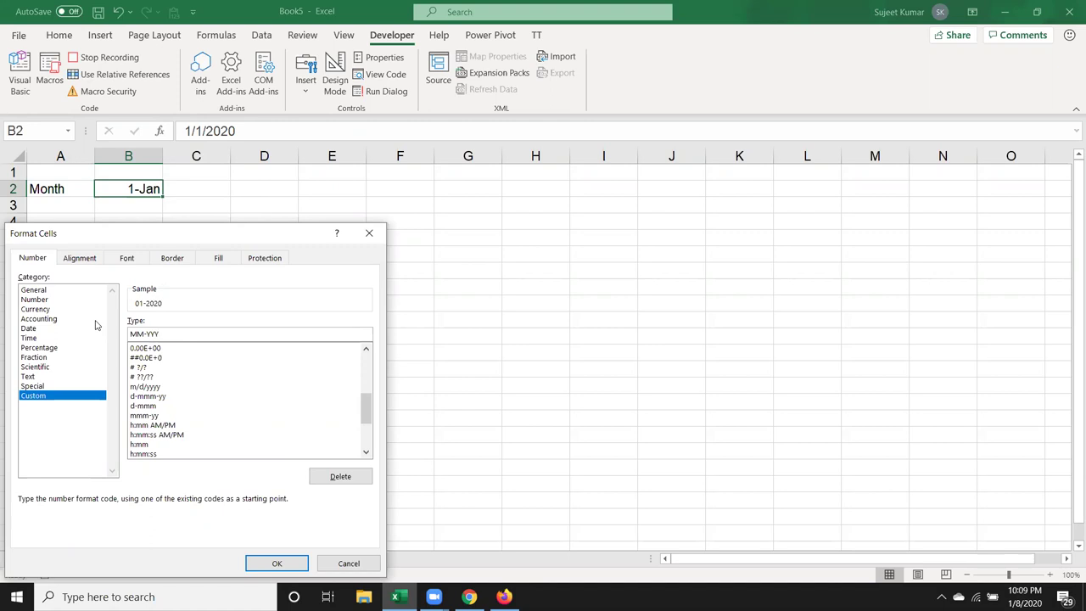
key("BackSpace")
key("BackSpace")
key("BackSpace")
key("BackSpace")
type("M")
type("YY")
key("Return")
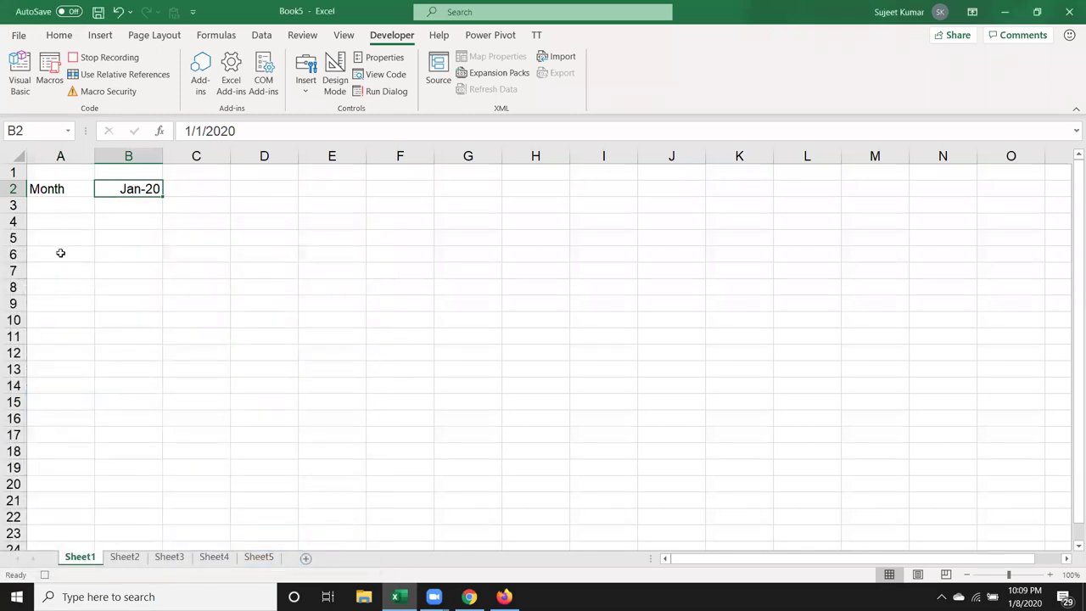
left_click(62, 246)
Step: Type the headers Name, DOJ and Dep into A5:C5
type("NAme")
key("Tab")
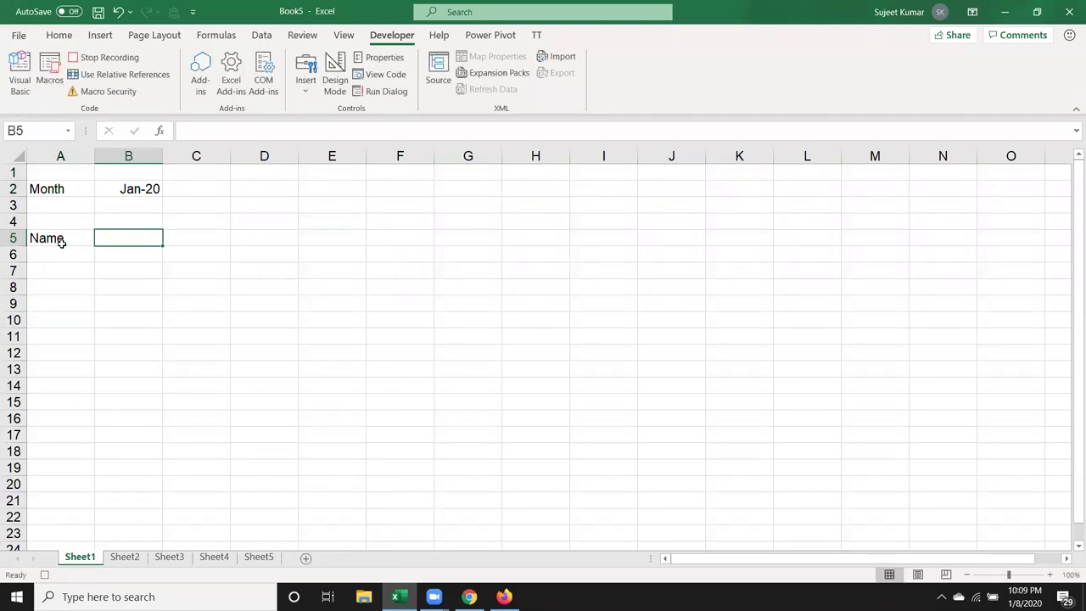
type("DOJ")
key("Tab")
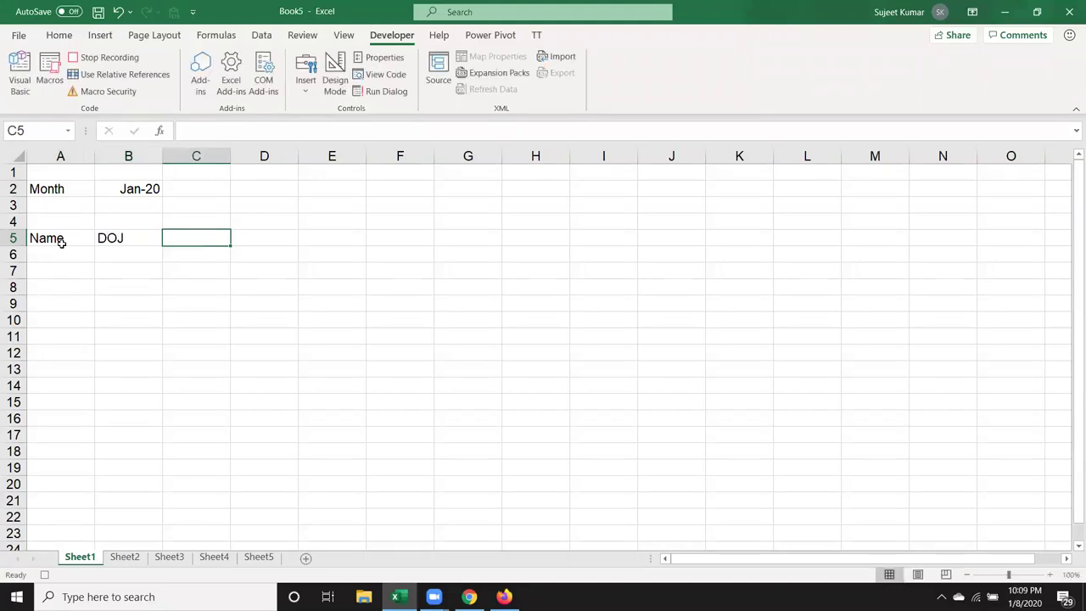
type("Dep")
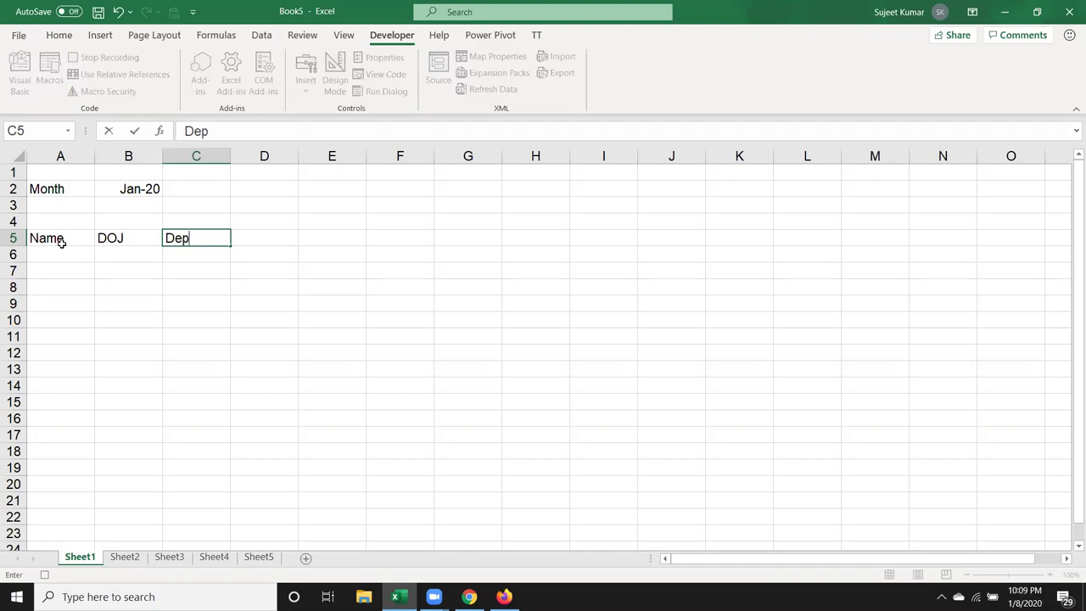
key("Tab")
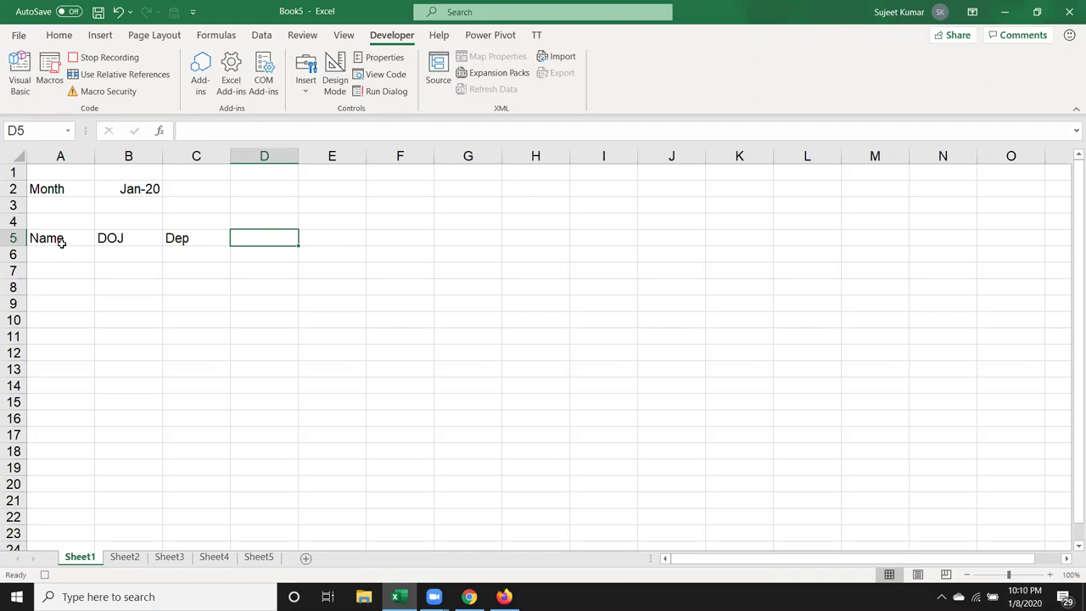
Step: Enter =B2 in D5 so it shows the month Jan-20
type("=")
left_click(131, 190)
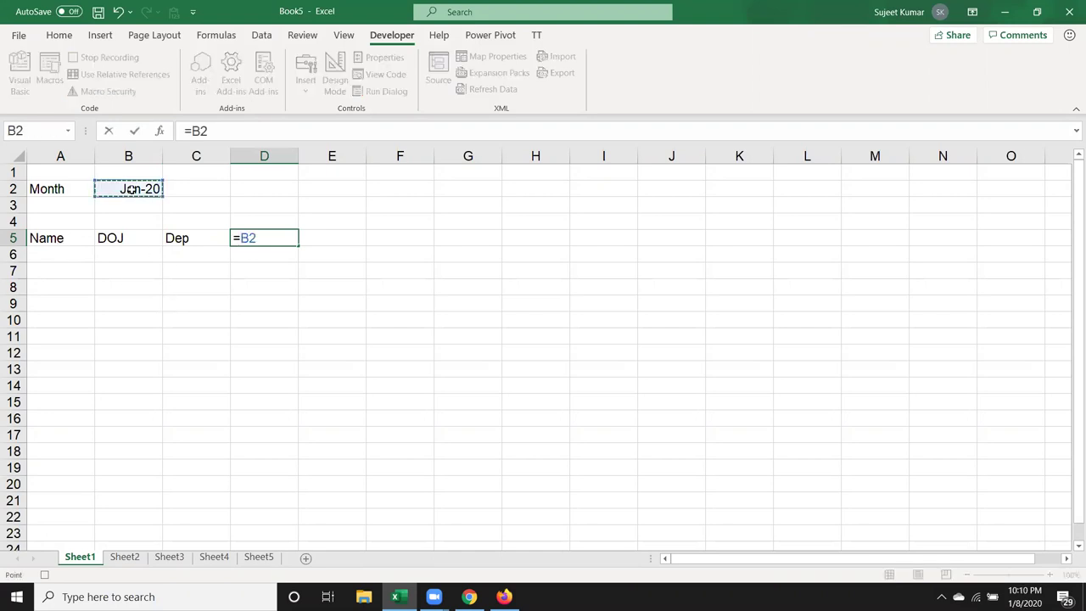
key("Return")
key("Up")
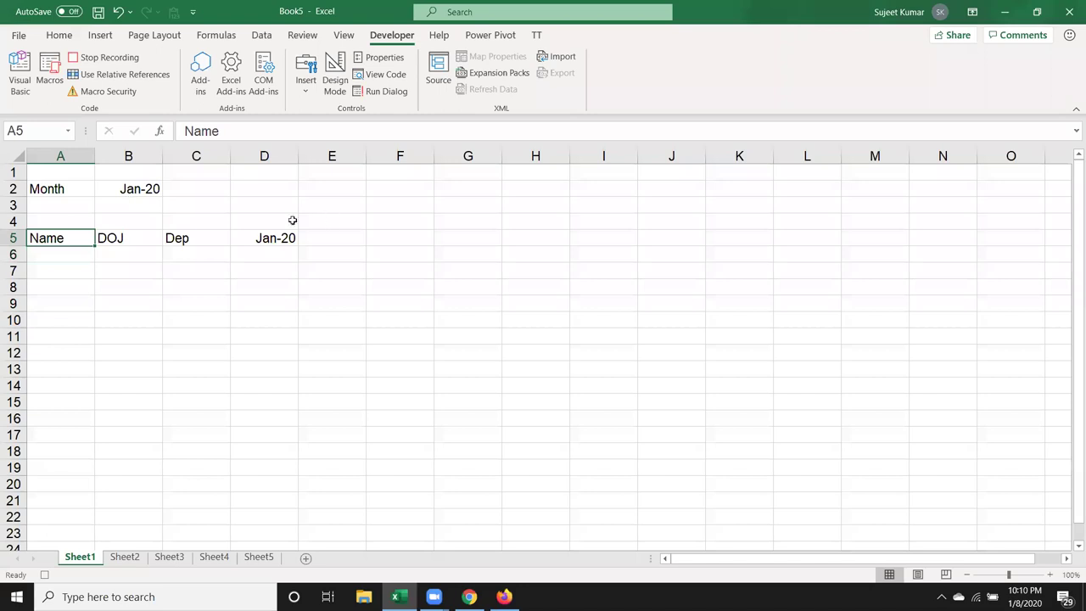
left_click(262, 245)
Step: Give D5 the custom number format MM so it displays 01
right_click(264, 254)
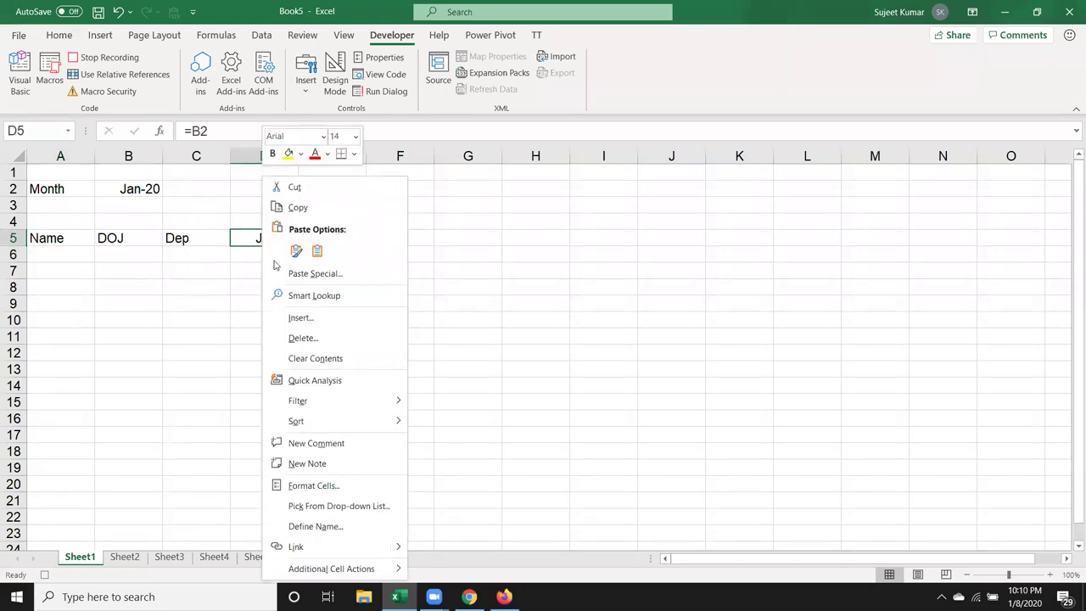
left_click(314, 486)
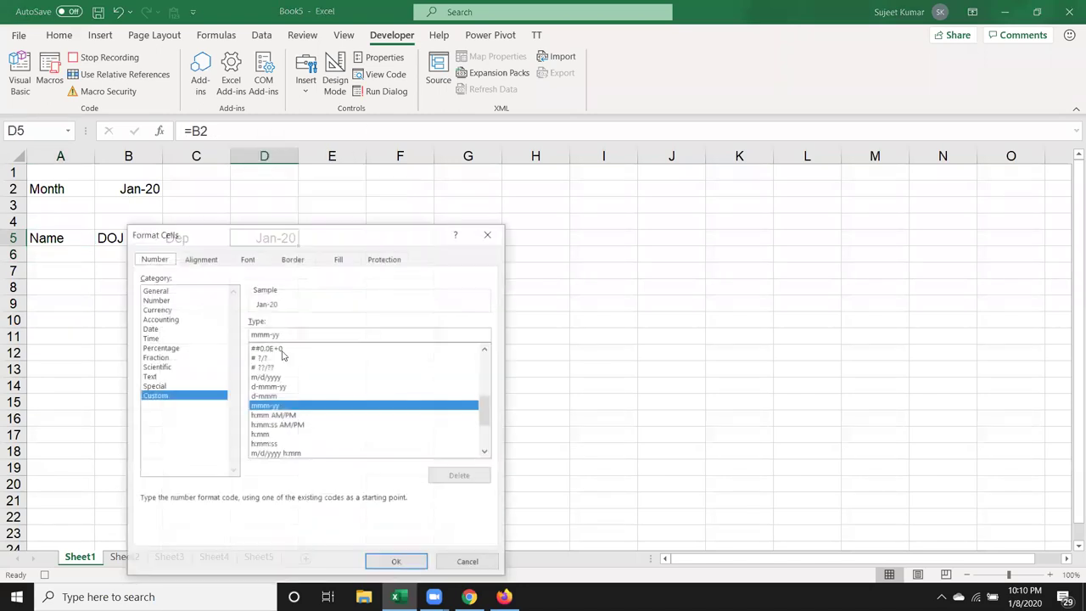
left_click(154, 299)
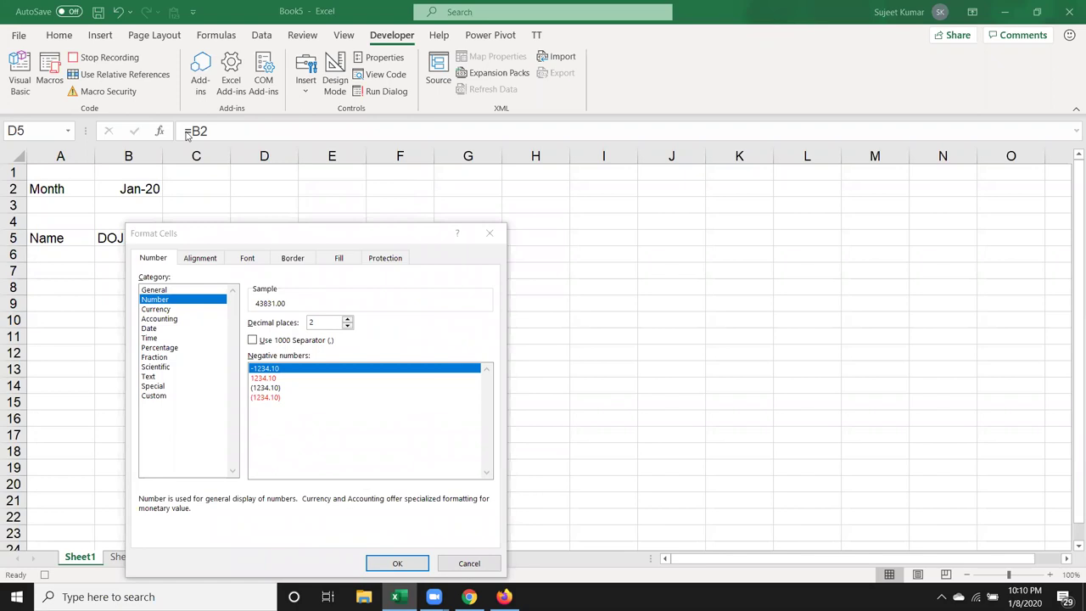
left_click(178, 396)
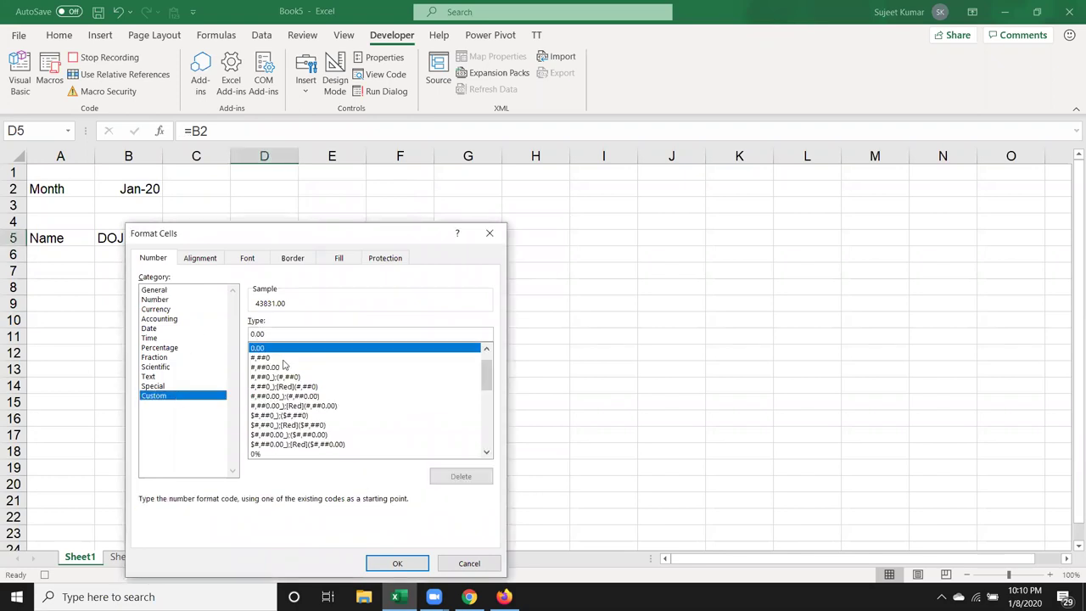
left_click_drag(276, 333, 239, 332)
type("MM")
key("BackSpace")
key("BackSpace")
type("MM")
key("Return")
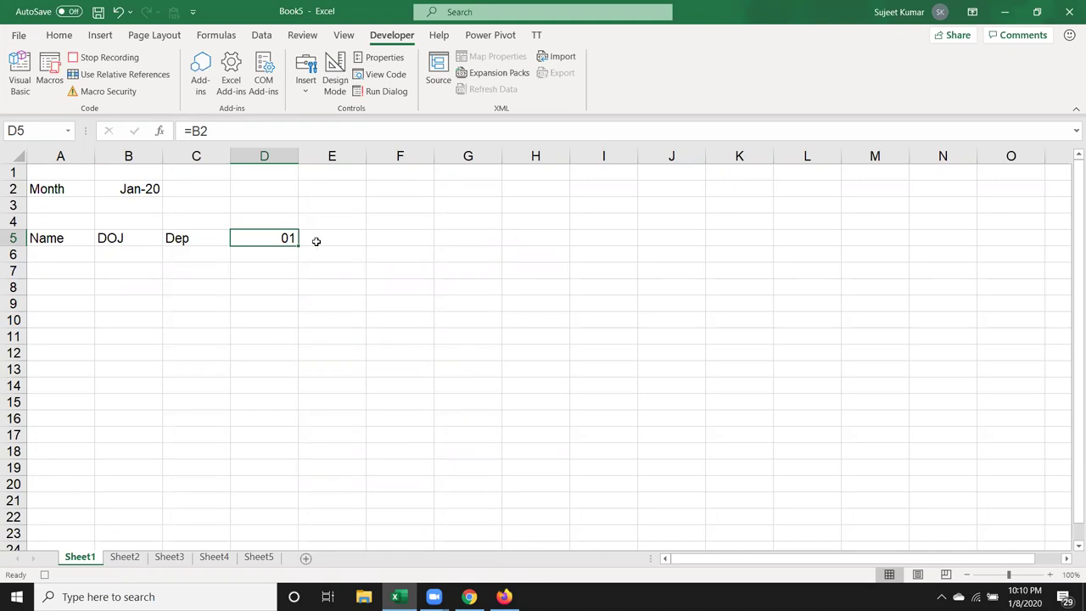
Step: Enter =D5+1 in E5 for the next day number
left_click(315, 241)
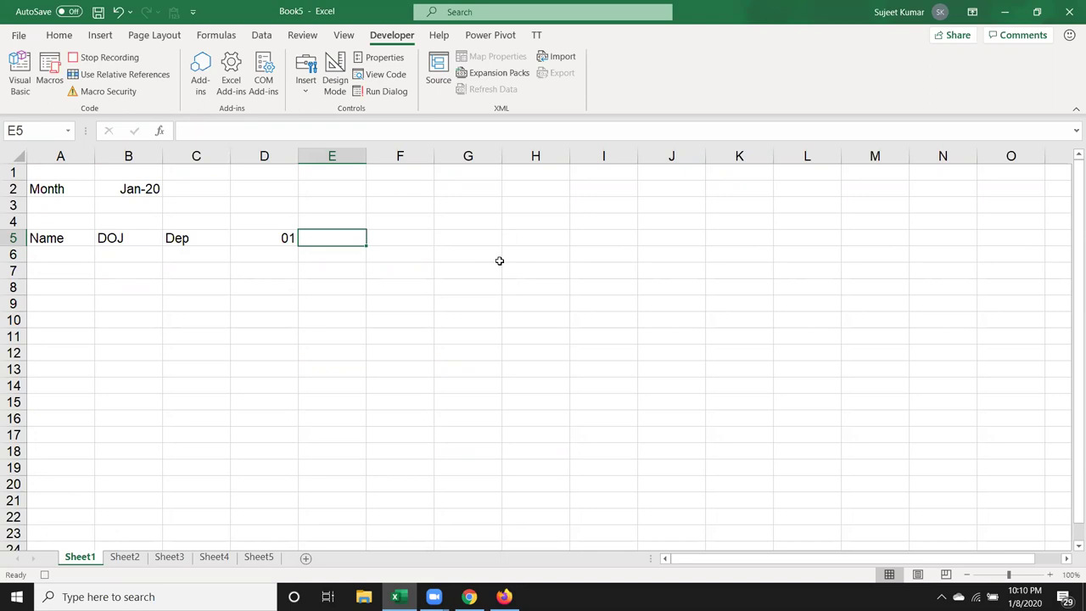
type("=")
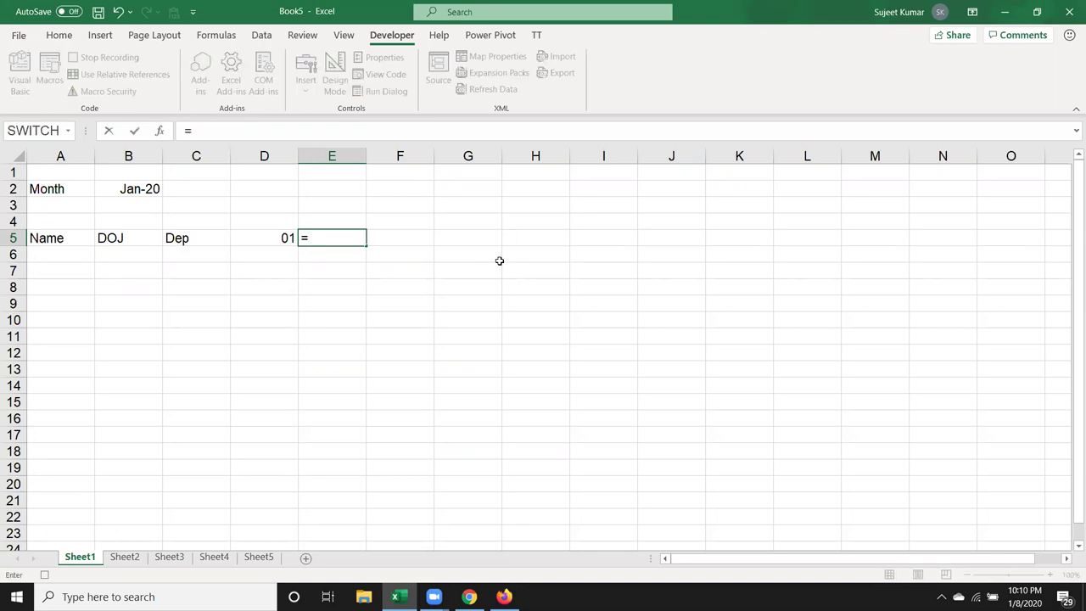
left_click(273, 237)
type("+1")
key("Return")
key("Up")
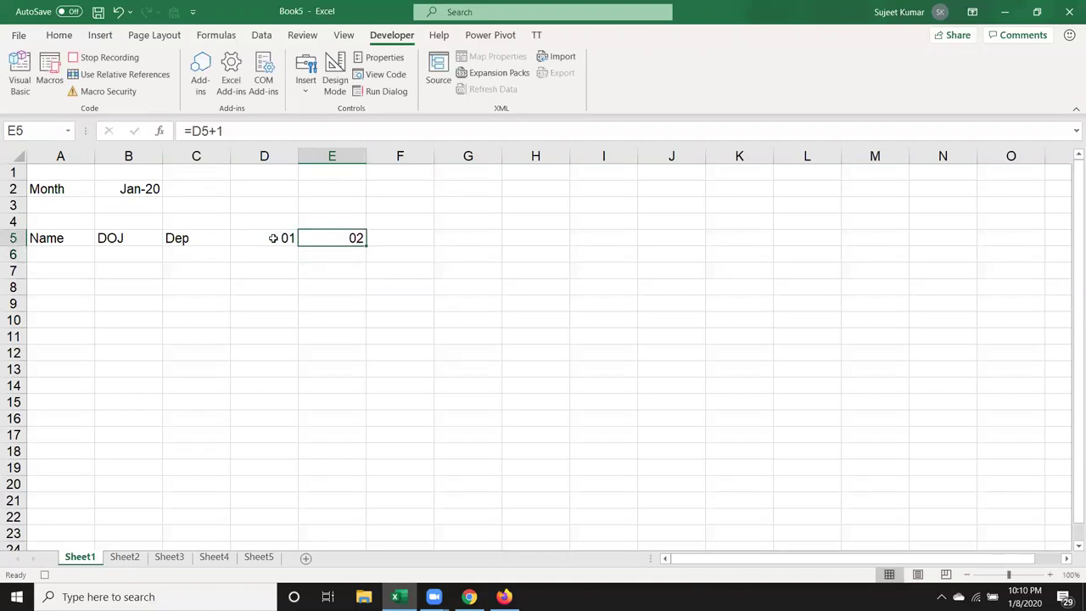
Step: Paste the next-day formula across F5:AH5 so the days run to 31
key("shift+Right")
key("shift+Right")
key("shift+Right")
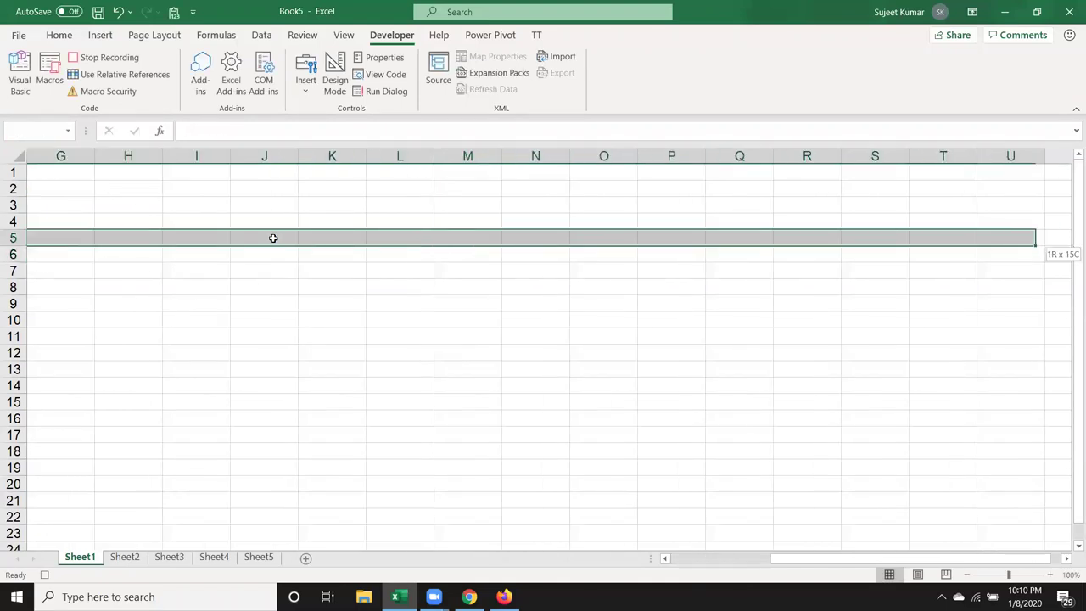
key("shift+Right")
key("shift+Right")
key("shift+Right")
key("shift+Right")
key("shift+Right")
key("shift+Right")
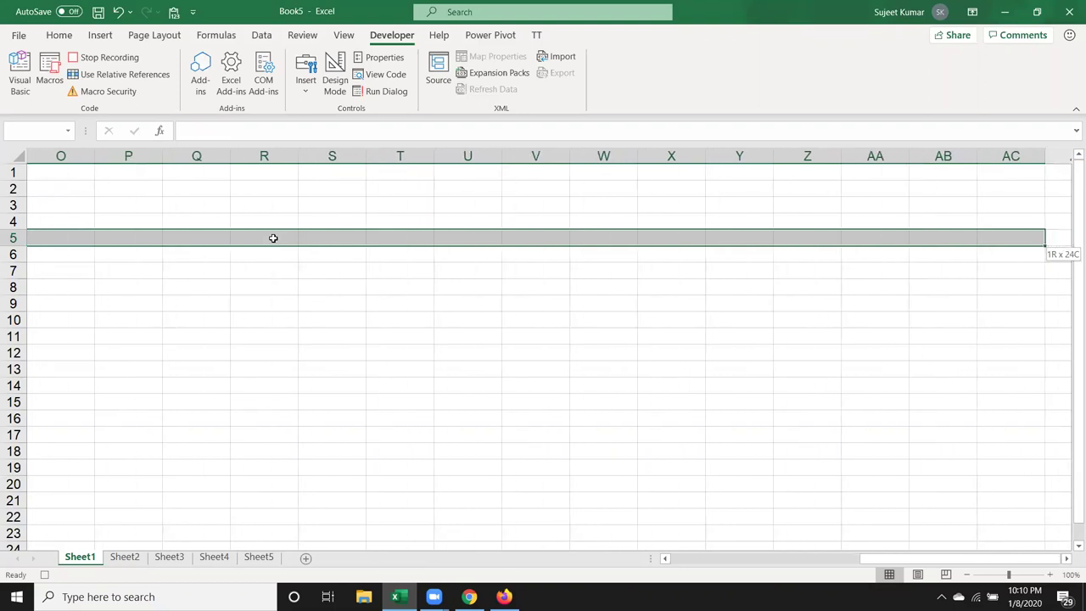
key("shift+Right")
key("shift+Right")
key("shift+Right")
key("shift+Right")
key("shift+Right")
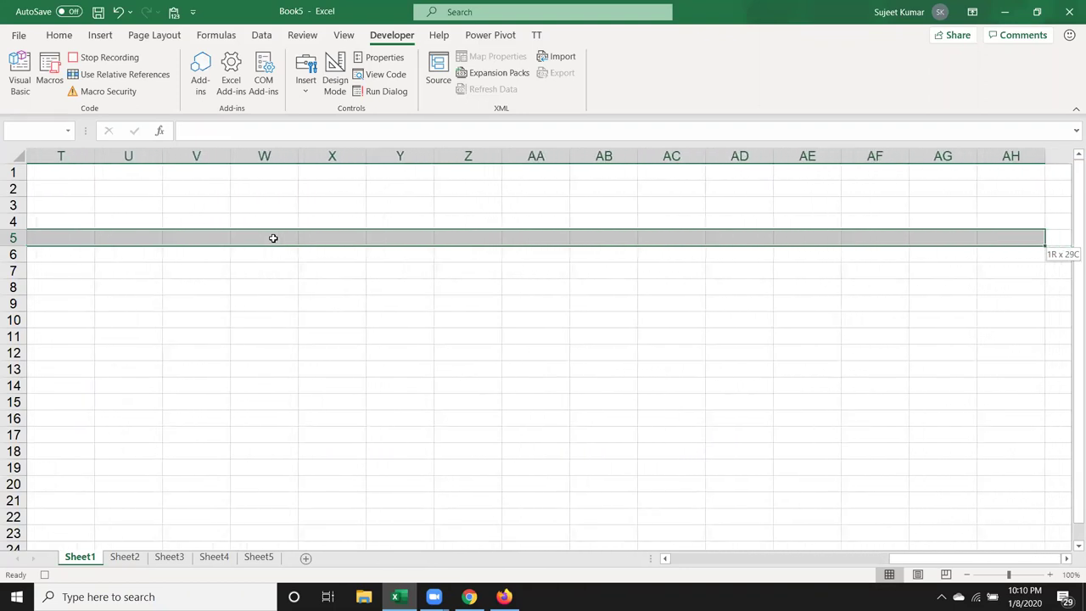
key("ctrl+v")
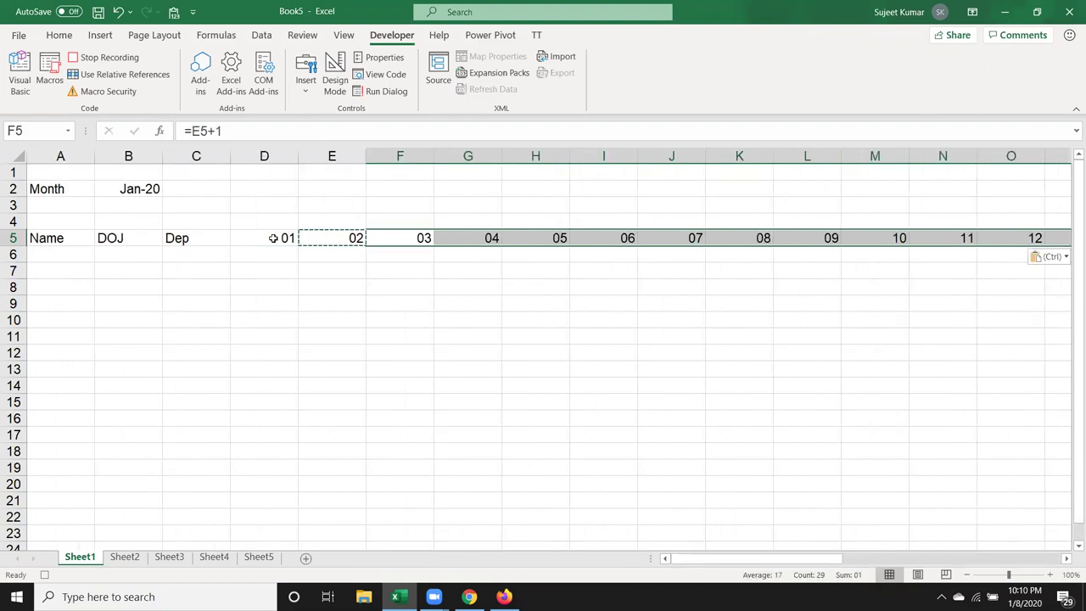
key("ctrl")
key("Escape")
key("Right")
key("ctrl+Right")
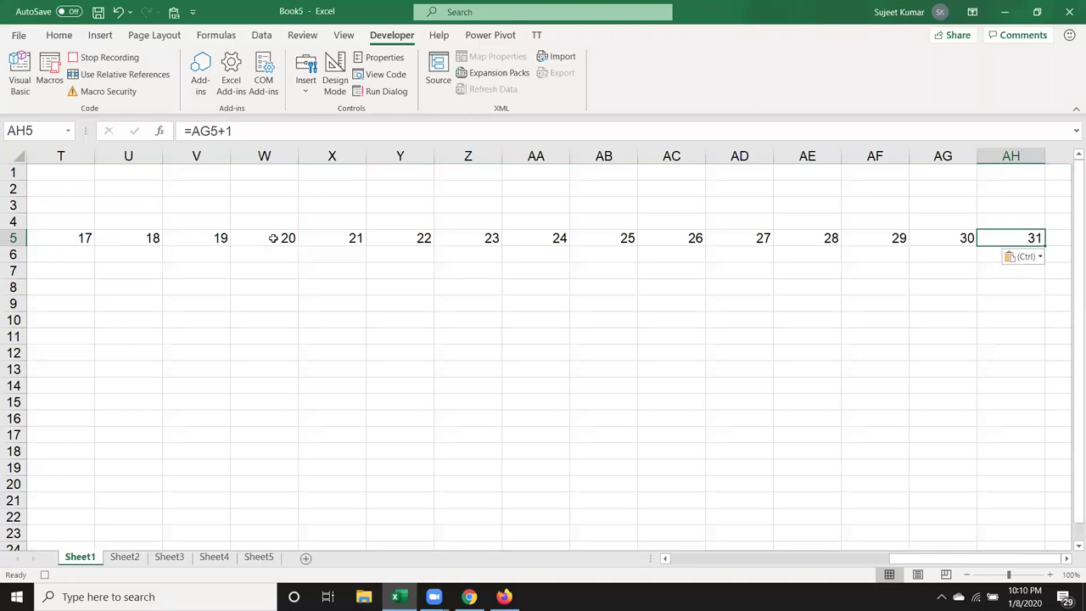
key("ctrl+Left")
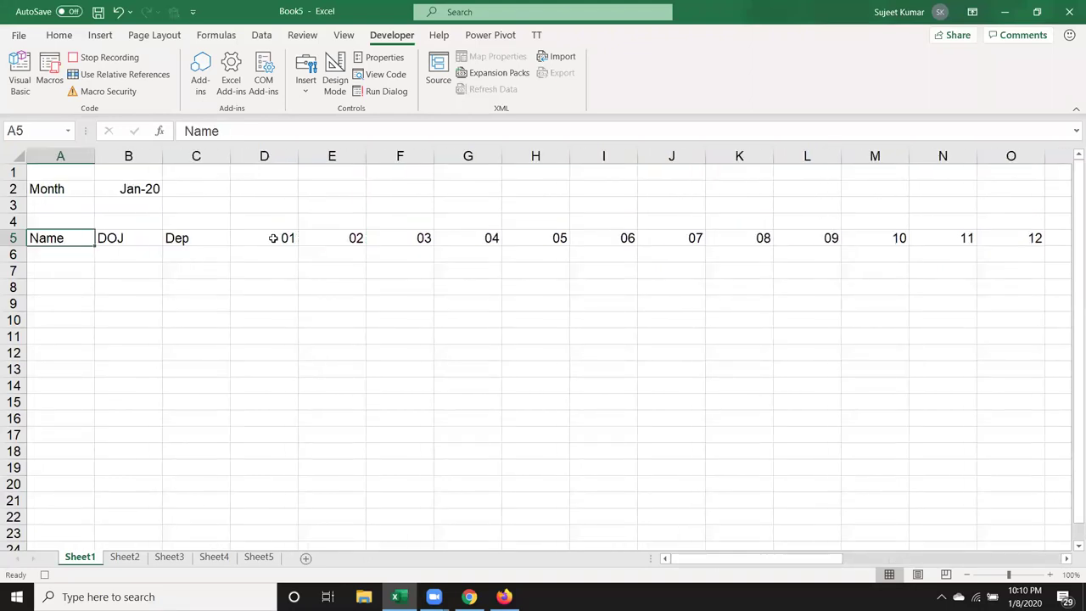
Step: Enter =TEXT(D5,"DDD") in D4 to show the weekday name
left_click(249, 219)
type("=te")
key("Down")
key("Up")
key("Tab")
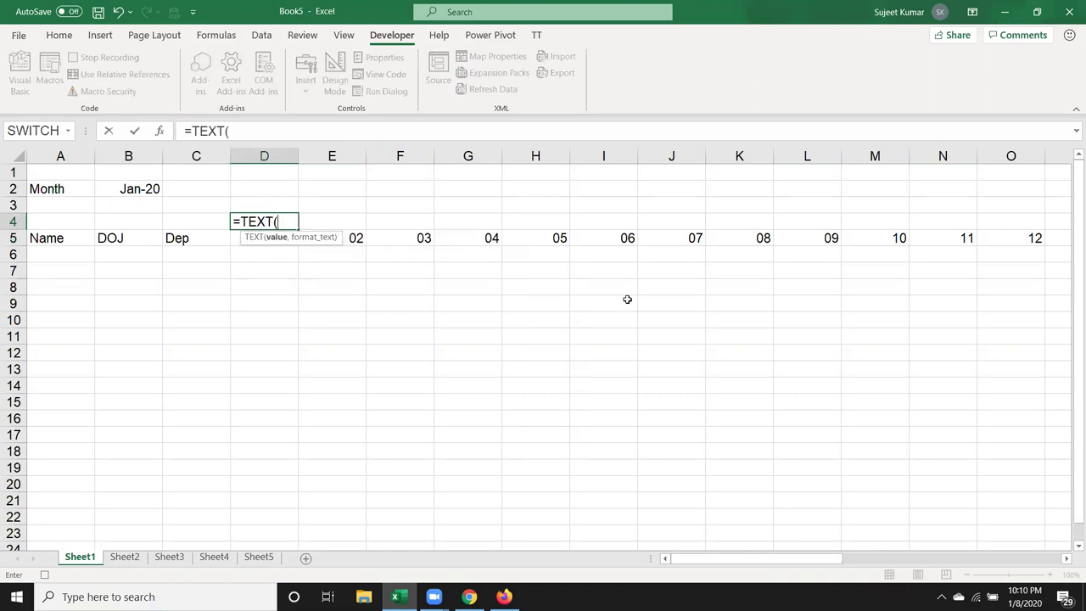
key("Down")
type(",\"DDD")
key("Return")
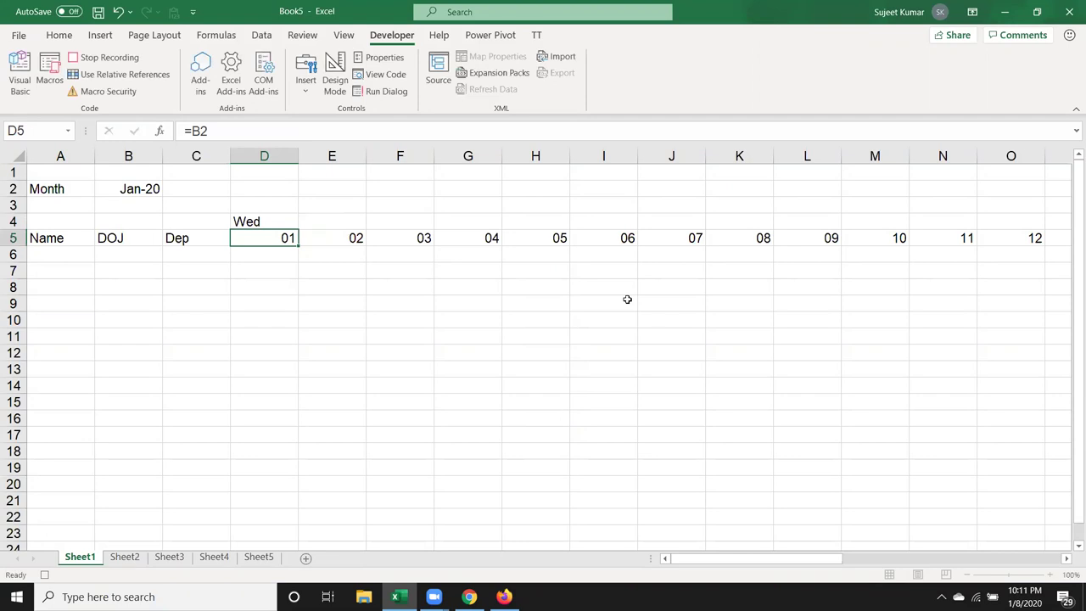
Step: Fill the weekday formula across D4:AH4 with Ctrl+R
key("ctrl+Right")
key("Up")
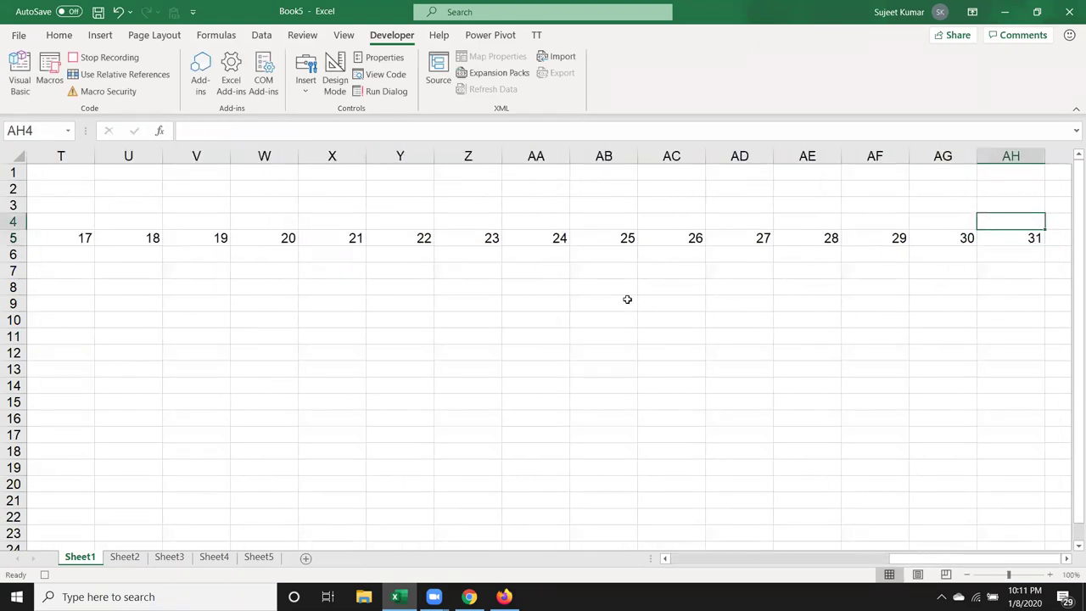
key("shift+Left")
key("ctrl+shift+Left")
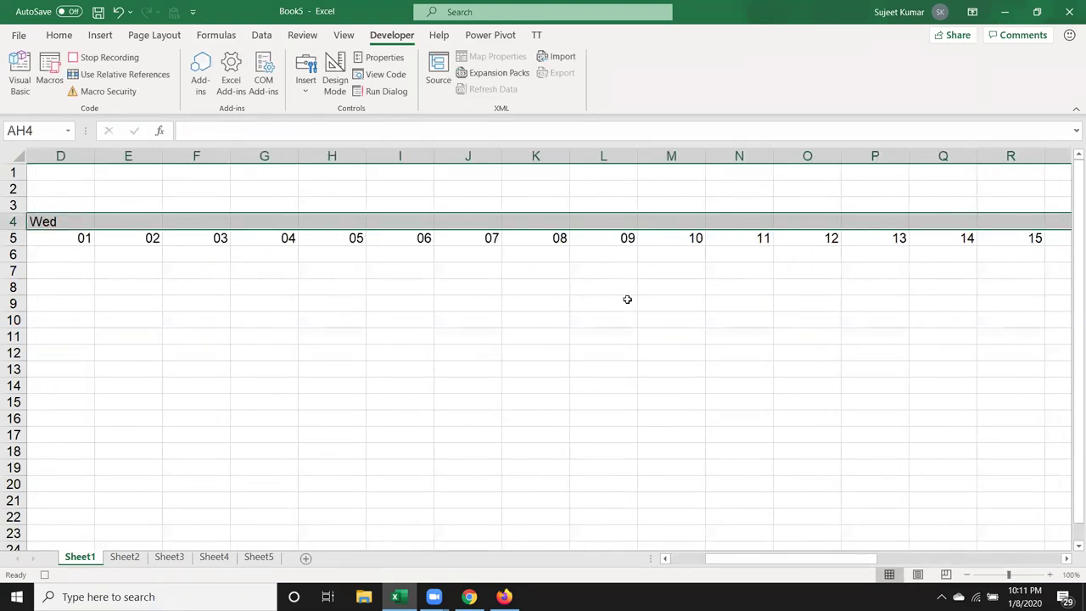
key("ctrl+r")
Step: Check D4's formula and the weekday row running Wed through Fri
key("ctrl+Left")
key("Left")
key("Left")
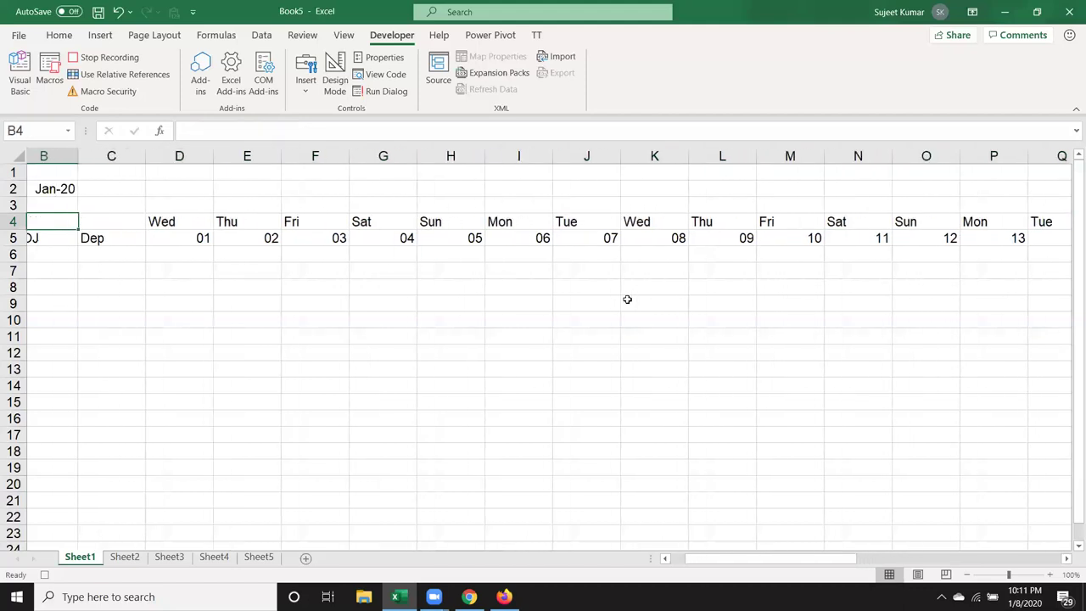
key("Left")
key("Right")
key("Right")
key("Right")
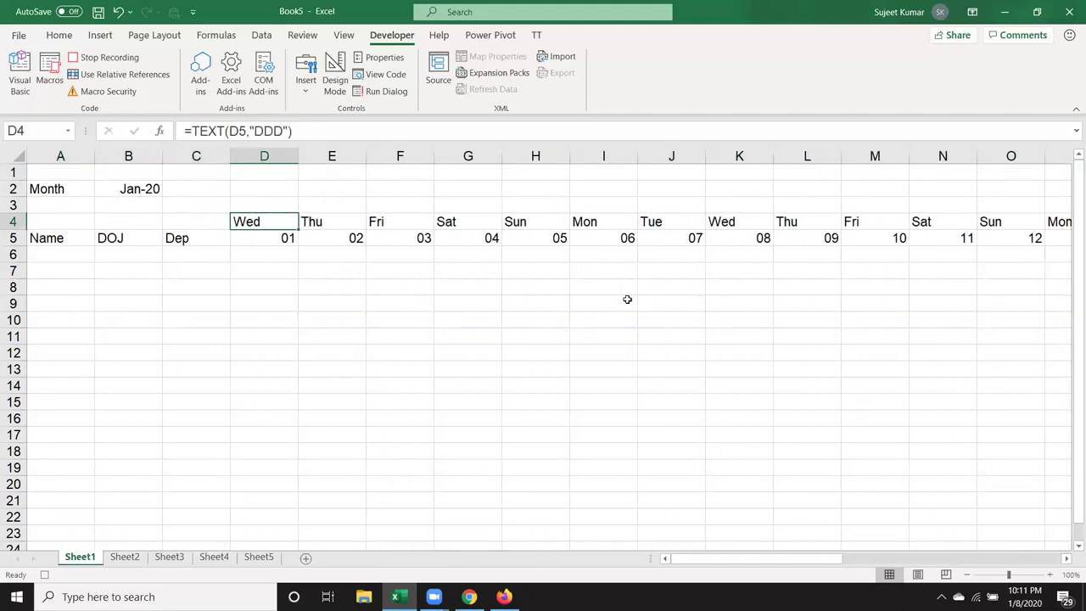
key("F2")
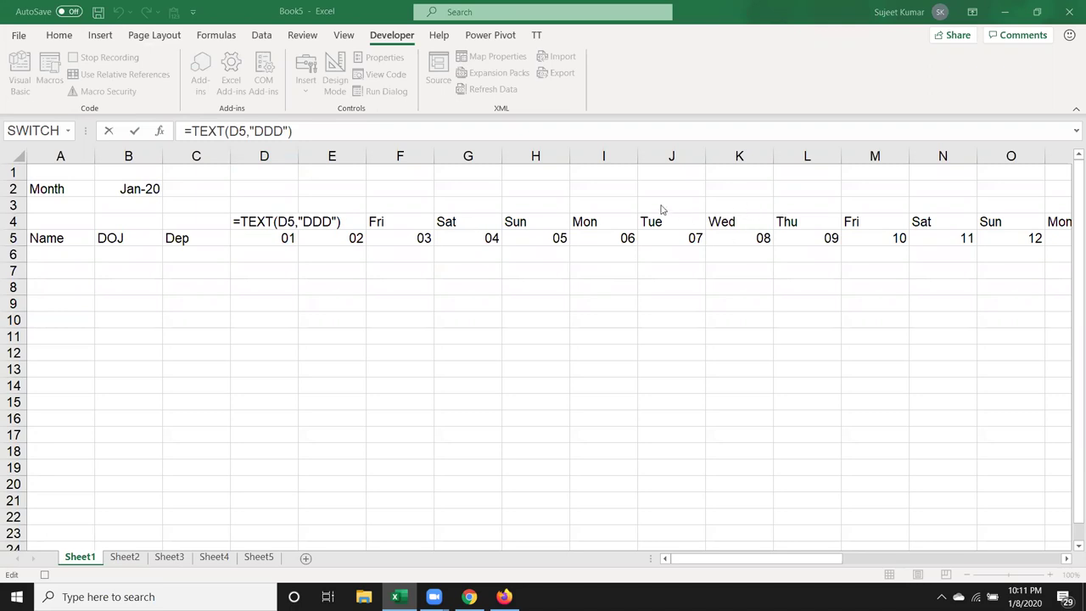
key("Return")
key("Up")
key("ctrl+Right")
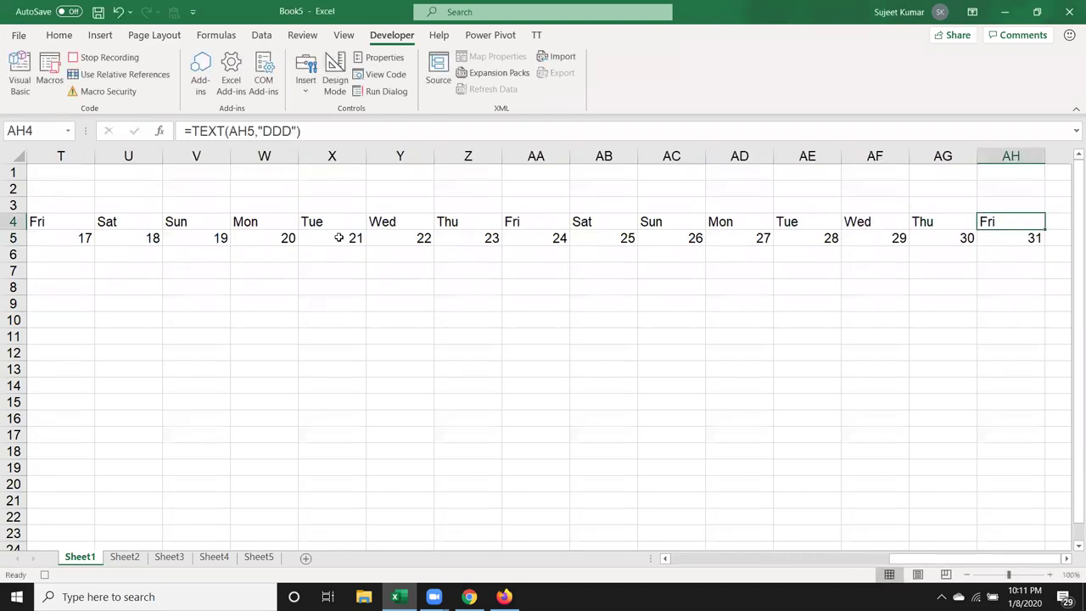
key("ctrl+Left")
key("ctrl+Left")
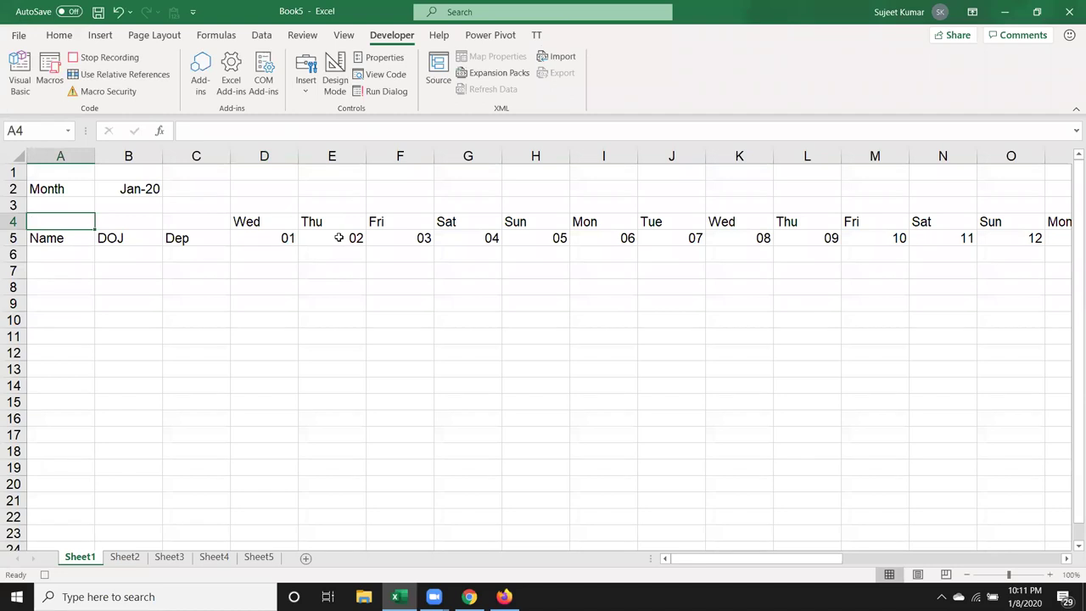
Step: Create a formula-based conditional rule on D6: =or(D$4="Sat",D$4="Sun")
left_click(285, 257)
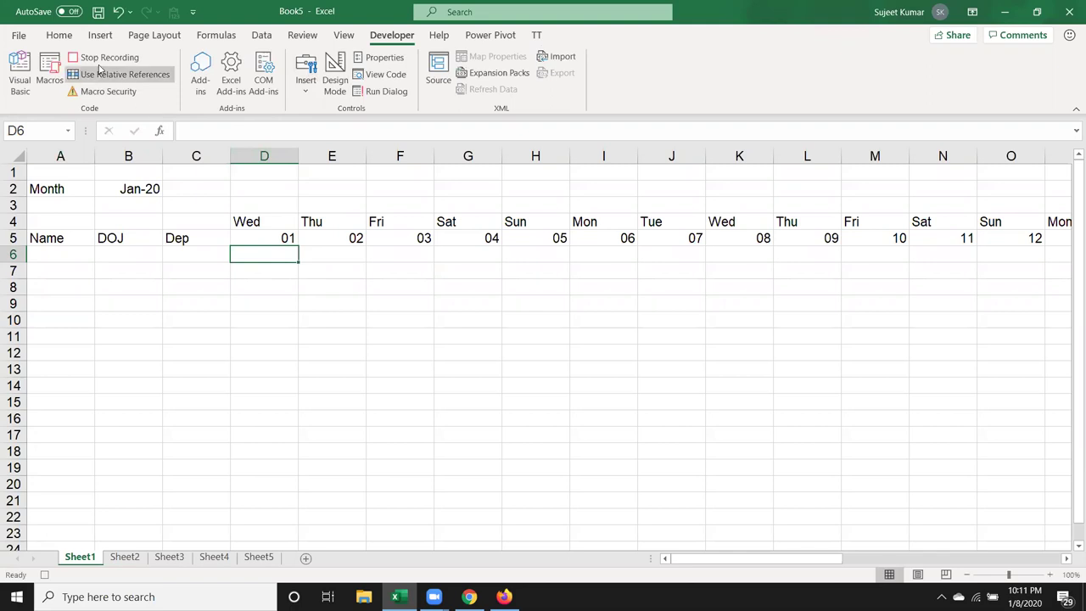
left_click(59, 35)
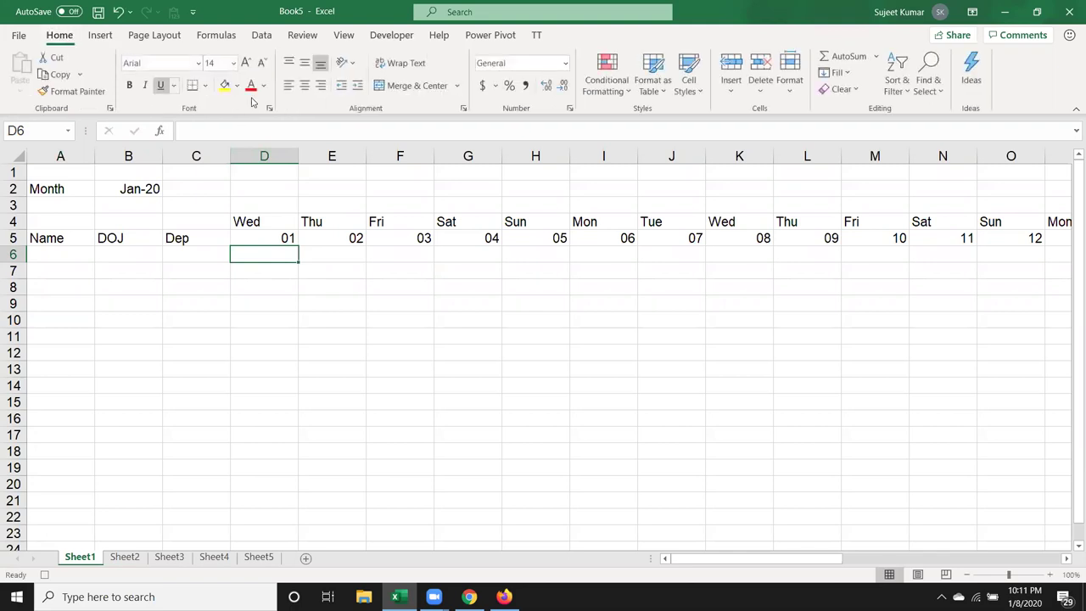
left_click(594, 89)
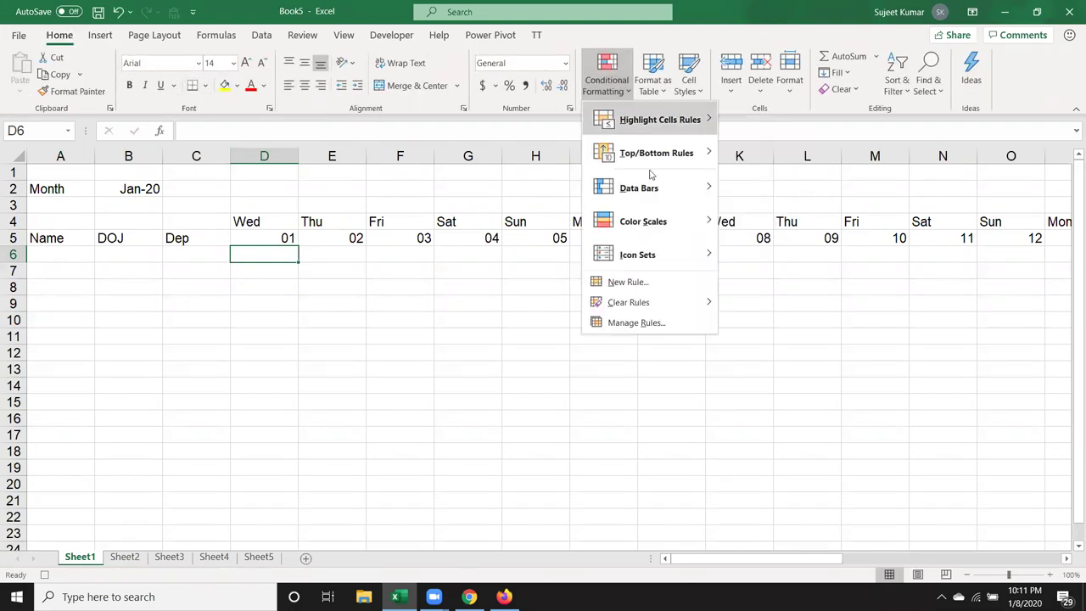
left_click(647, 283)
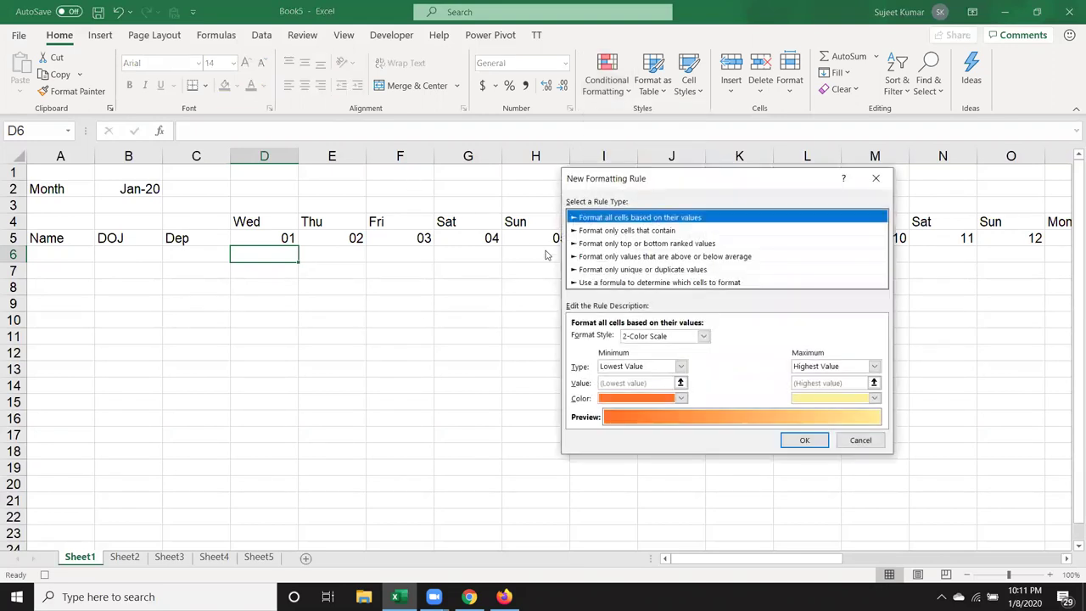
left_click(587, 284)
left_click(591, 336)
type("=or")
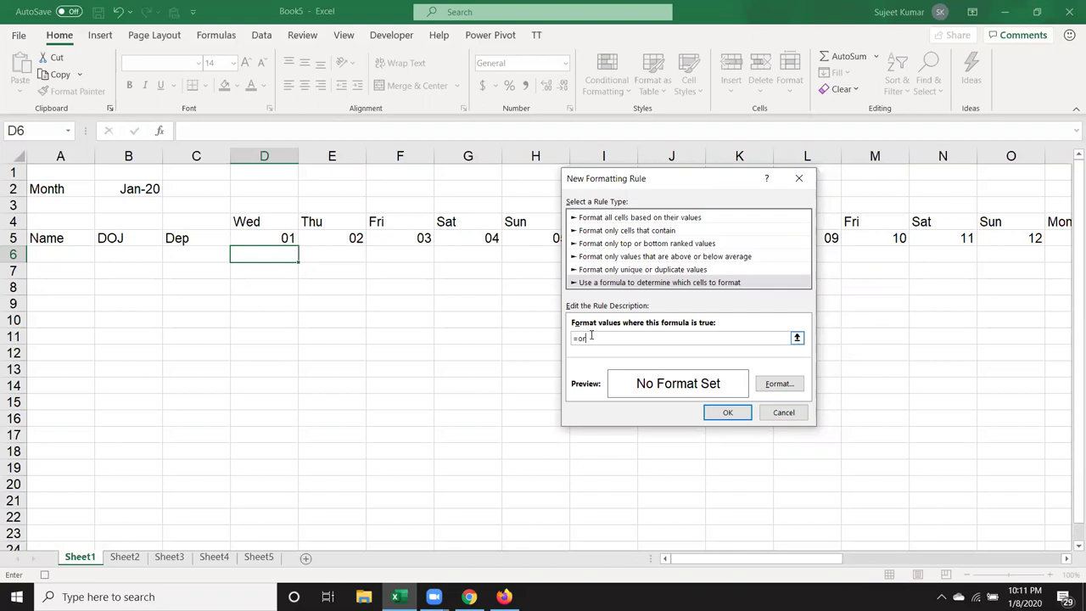
type("(")
left_click(263, 218)
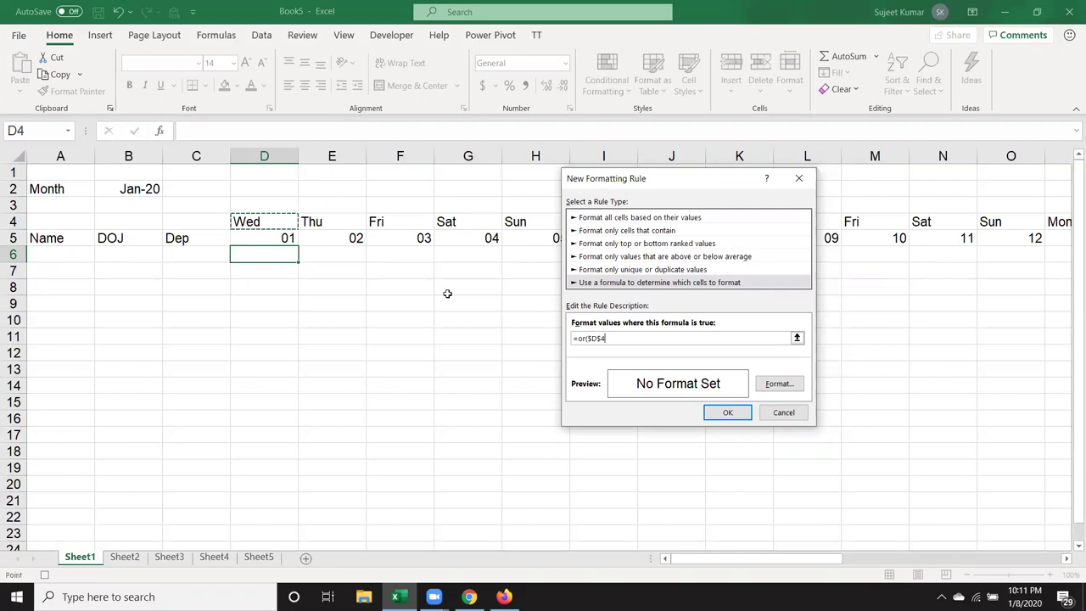
type("=\"Sat\",")
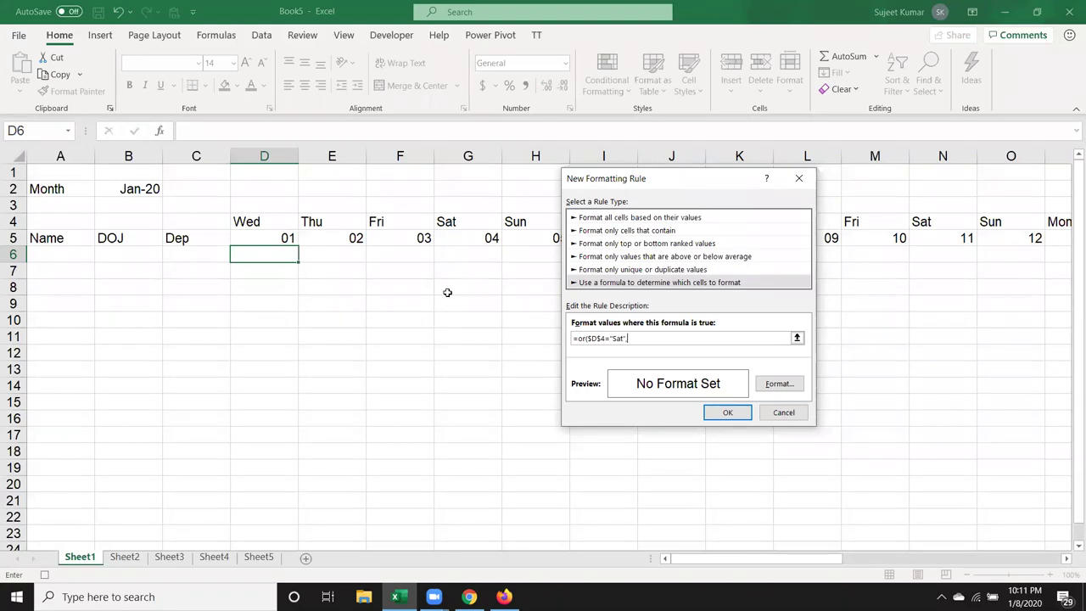
left_click(274, 221)
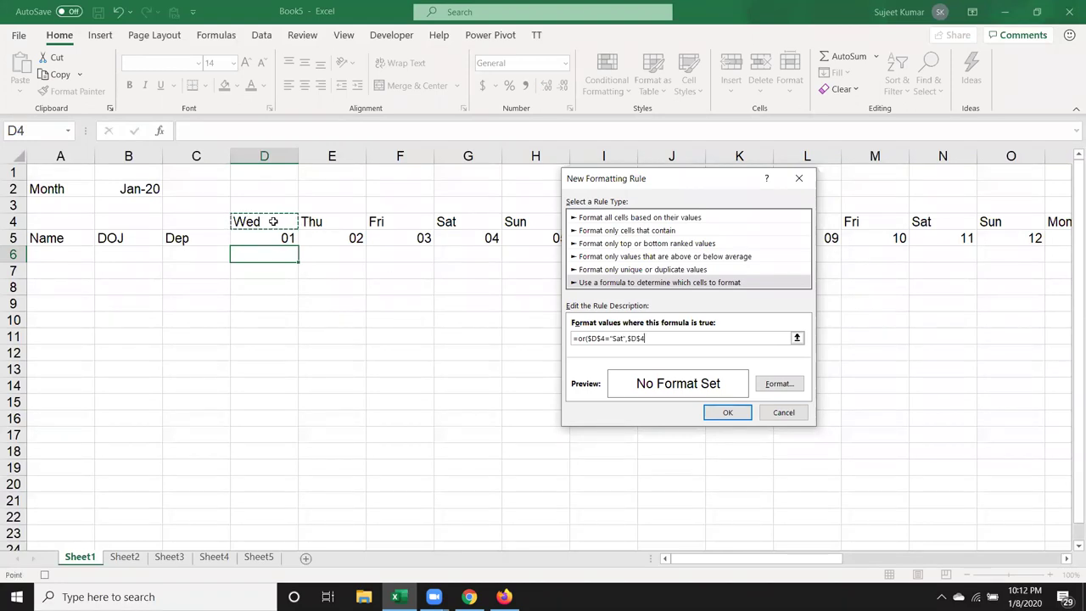
type("=\"Sun")
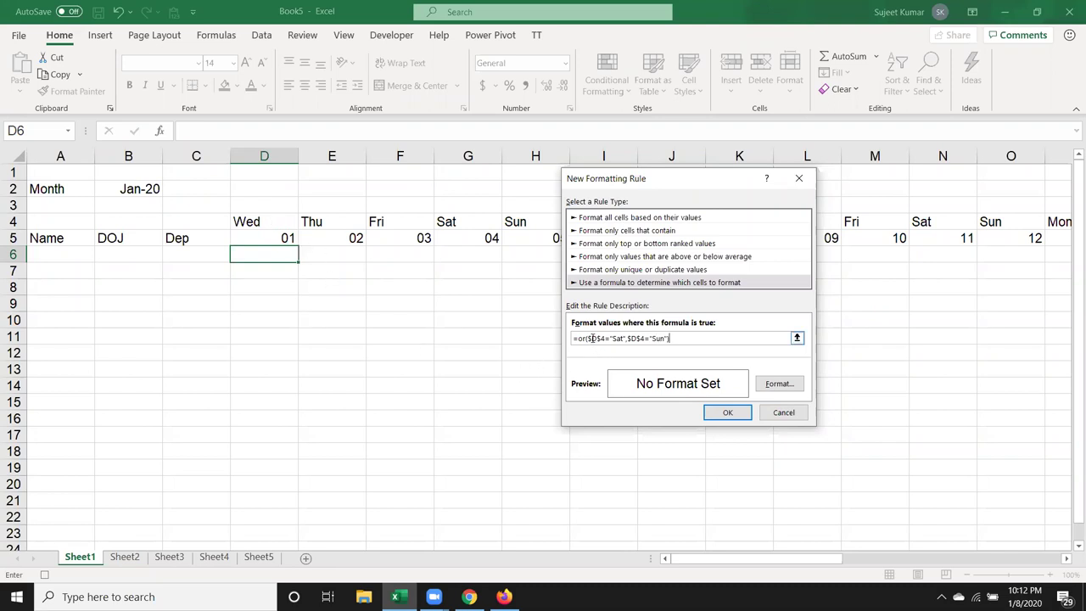
left_click(624, 338)
key("F4")
Step: Set the rule's fill to yellow and save it
left_click(776, 382)
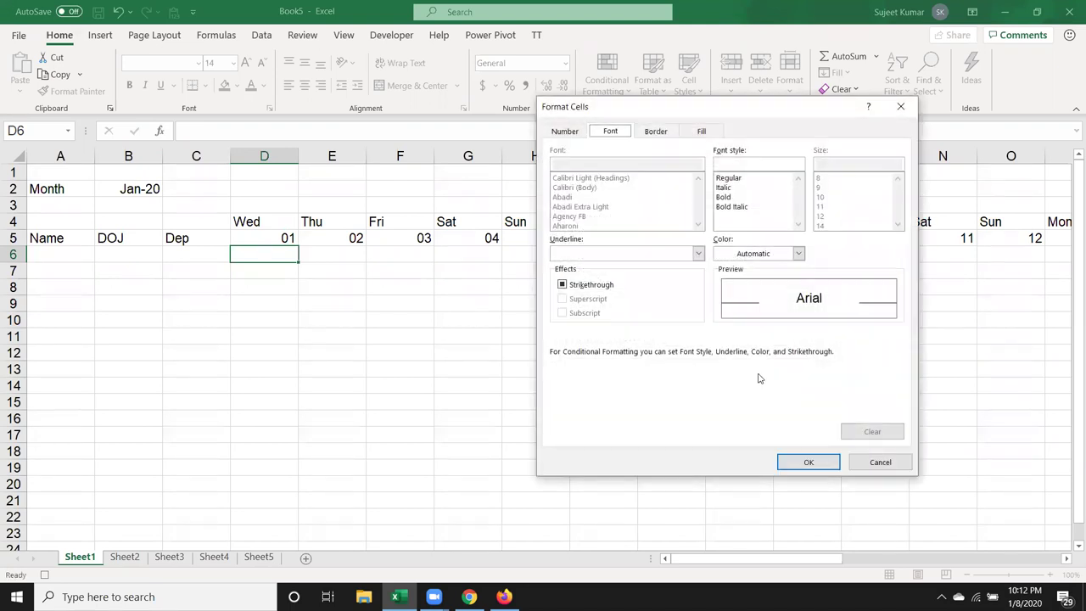
left_click(701, 131)
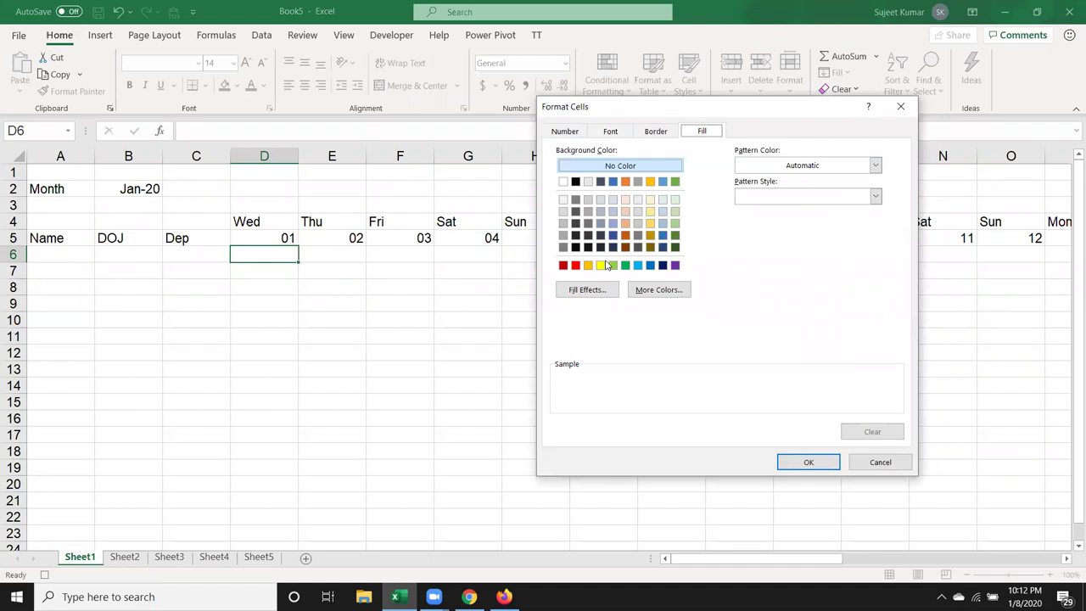
left_click(604, 265)
left_click(807, 461)
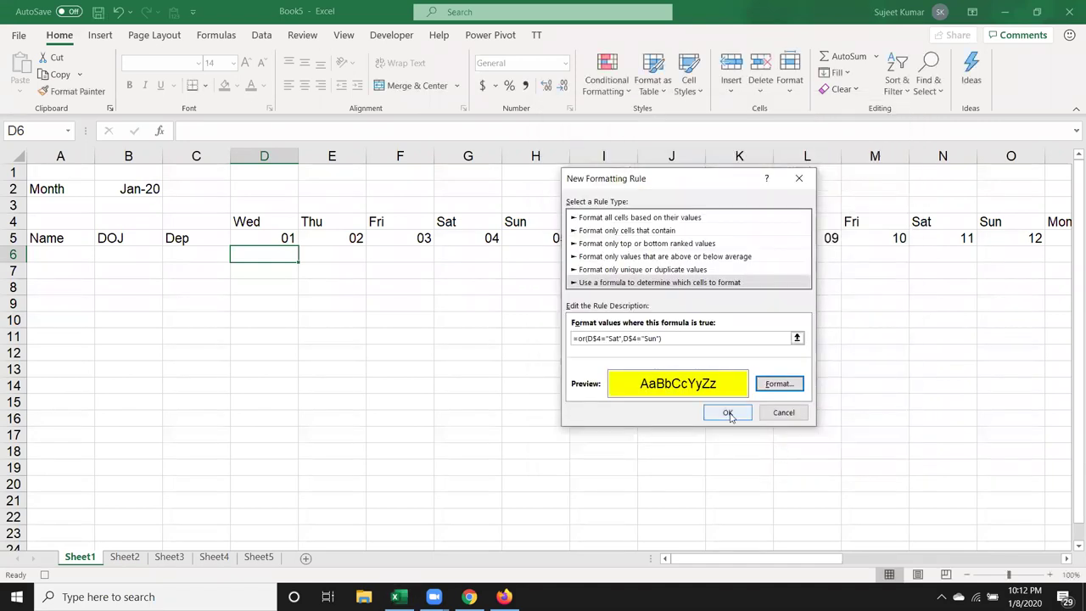
left_click(727, 412)
Step: Format-paint D6's weekend rule across D6:AH18
left_click(72, 91)
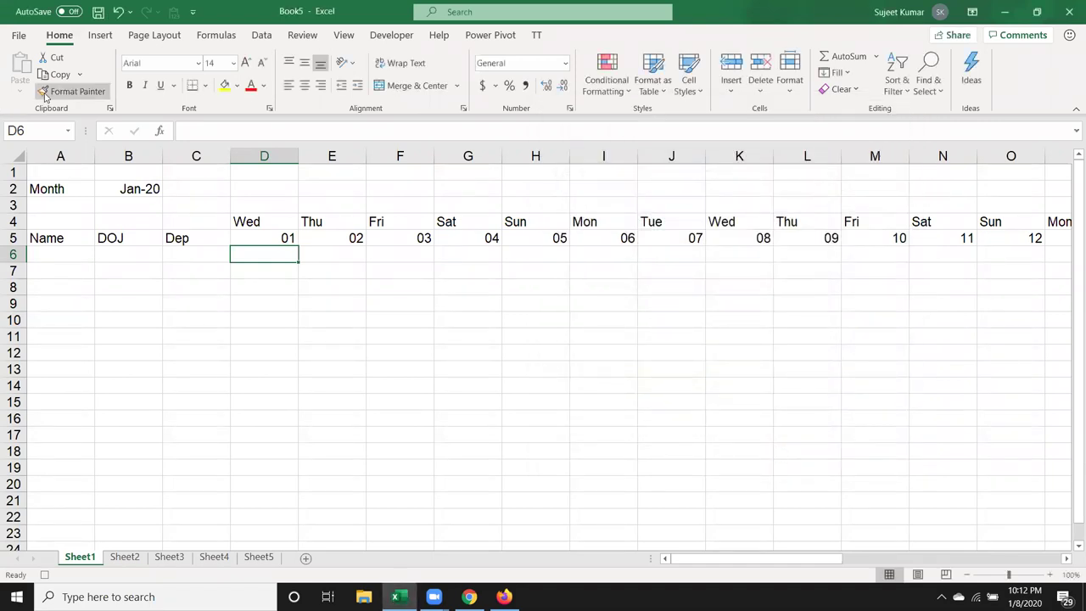
mouse_move(288, 257)
left_mouse_down()
mouse_move(1072, 477)
mouse_move(1073, 493)
mouse_move(886, 441)
mouse_move(916, 451)
left_mouse_up()
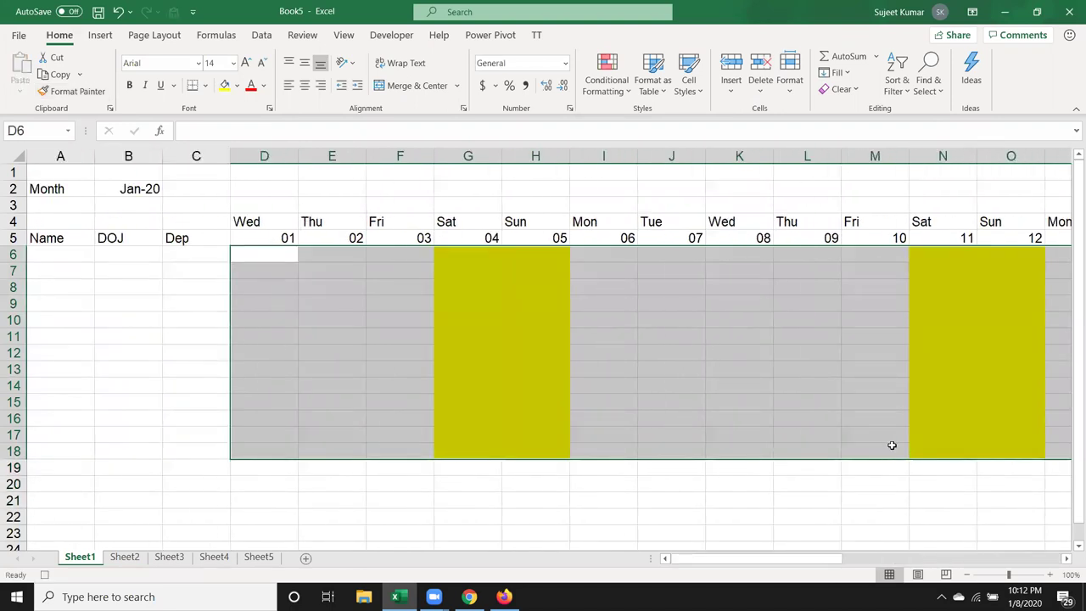
left_click(60, 218)
left_click_drag(58, 218, 1045, 245)
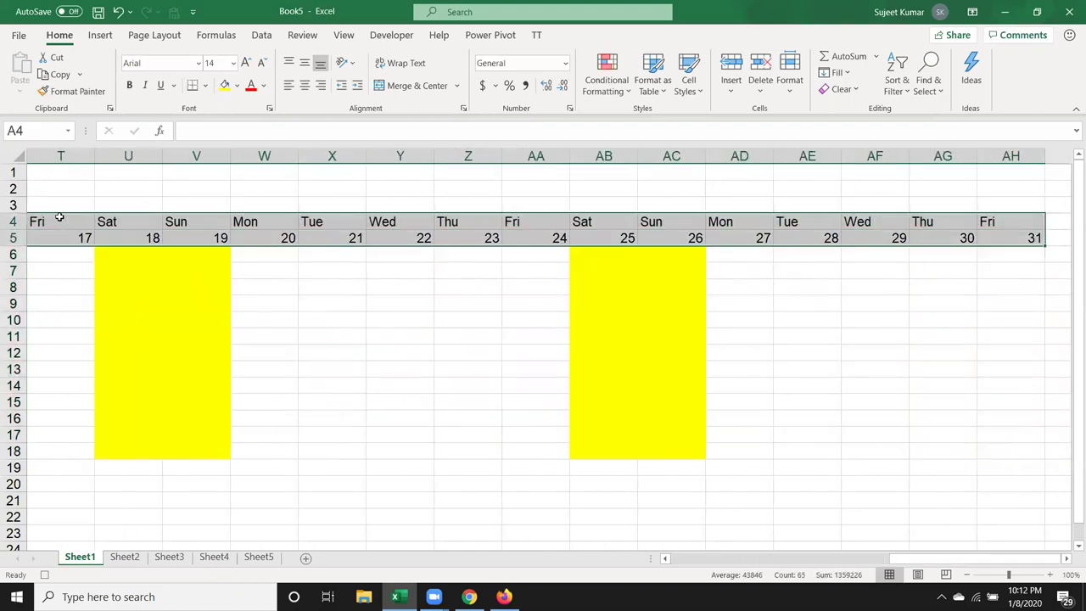
Step: Fill header rows A4:AH5 green and make them bold
left_click(206, 86)
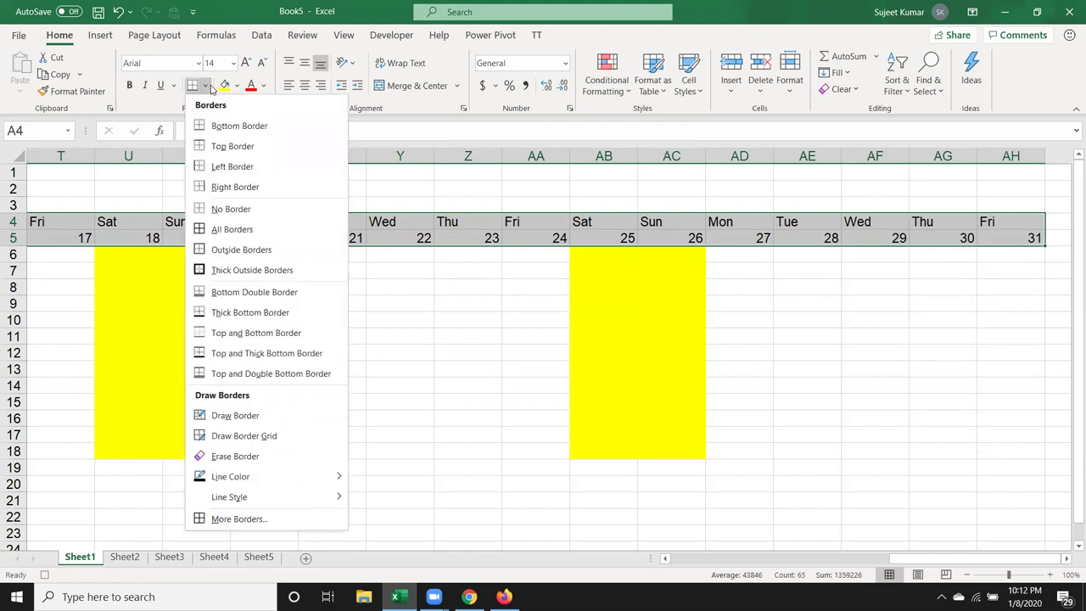
left_click(231, 90)
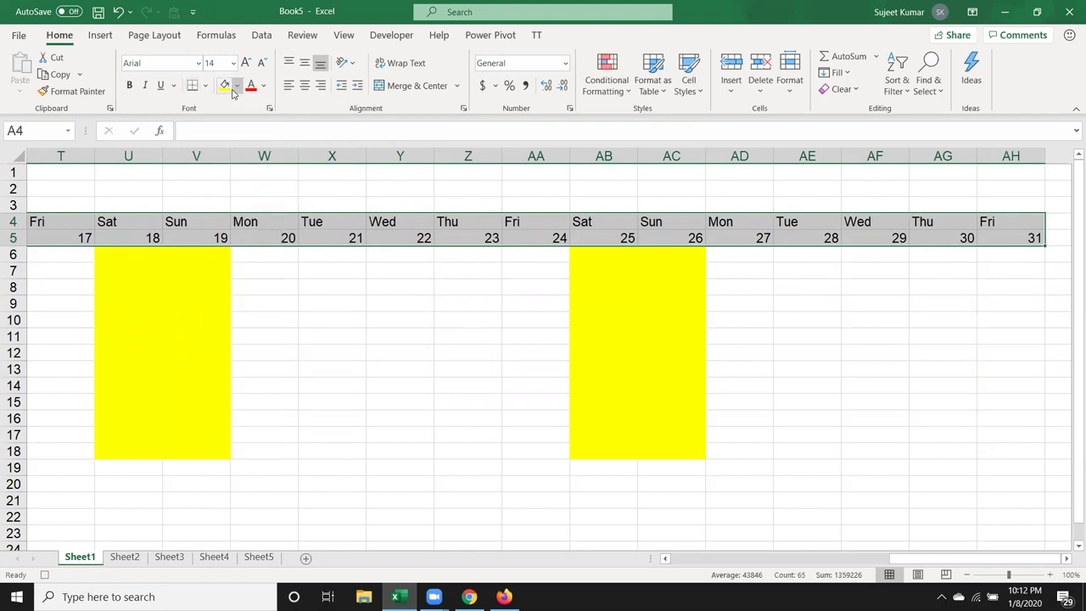
left_click(236, 88)
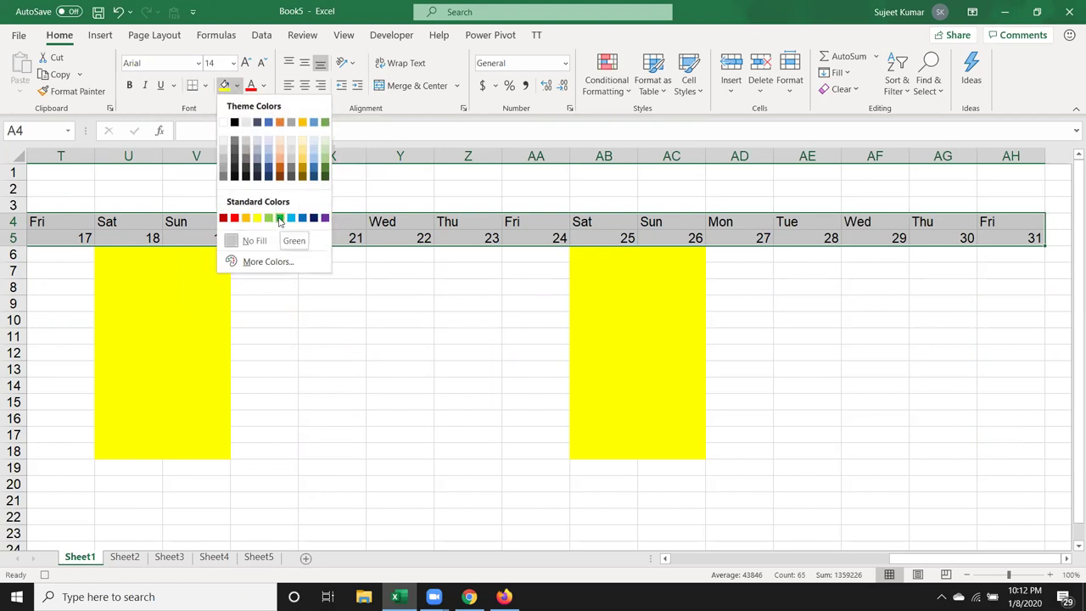
left_click(279, 220)
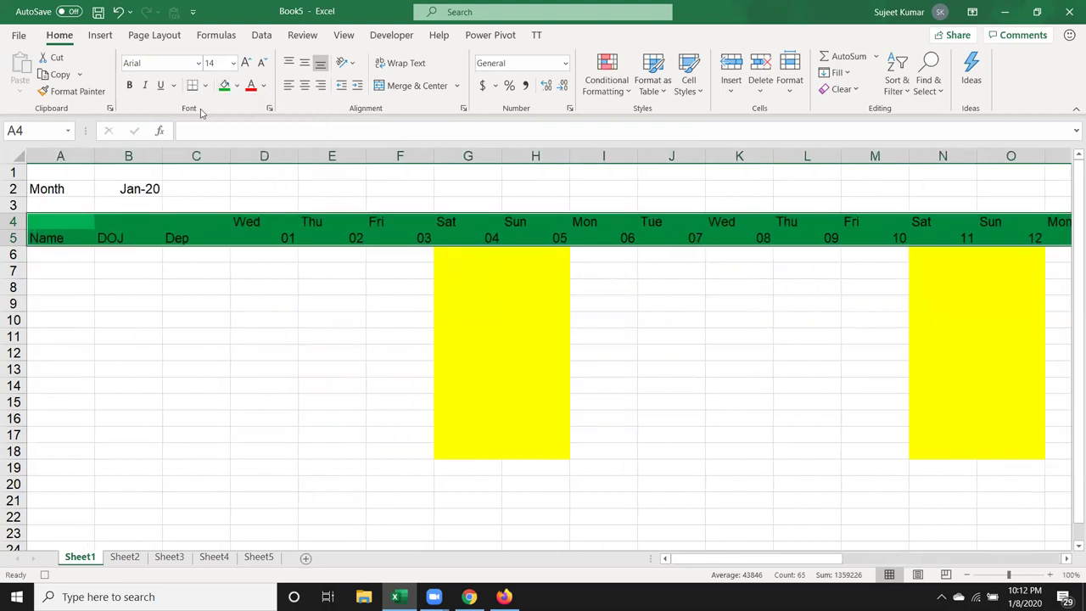
left_click(129, 85)
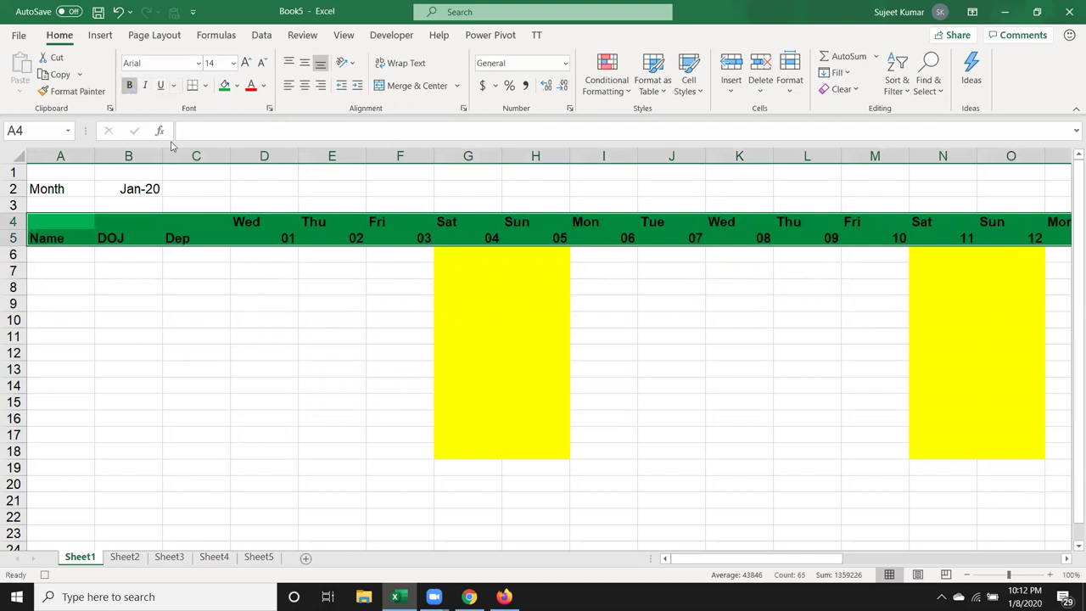
Step: Apply All Borders to the attendance grid A4:AH18
left_click_drag(1045, 246, 1045, 458)
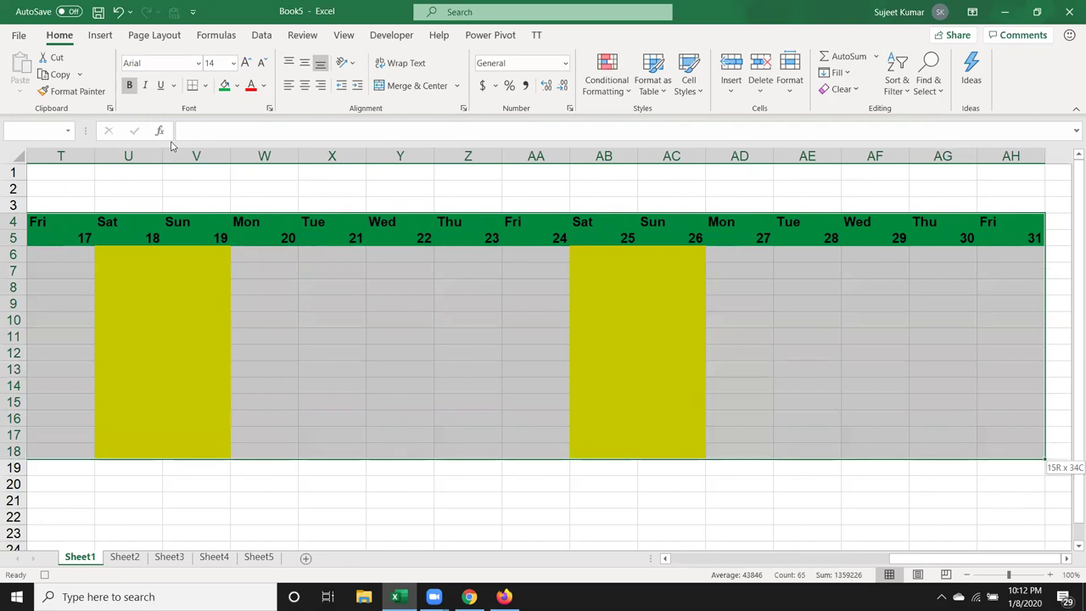
left_click(208, 85)
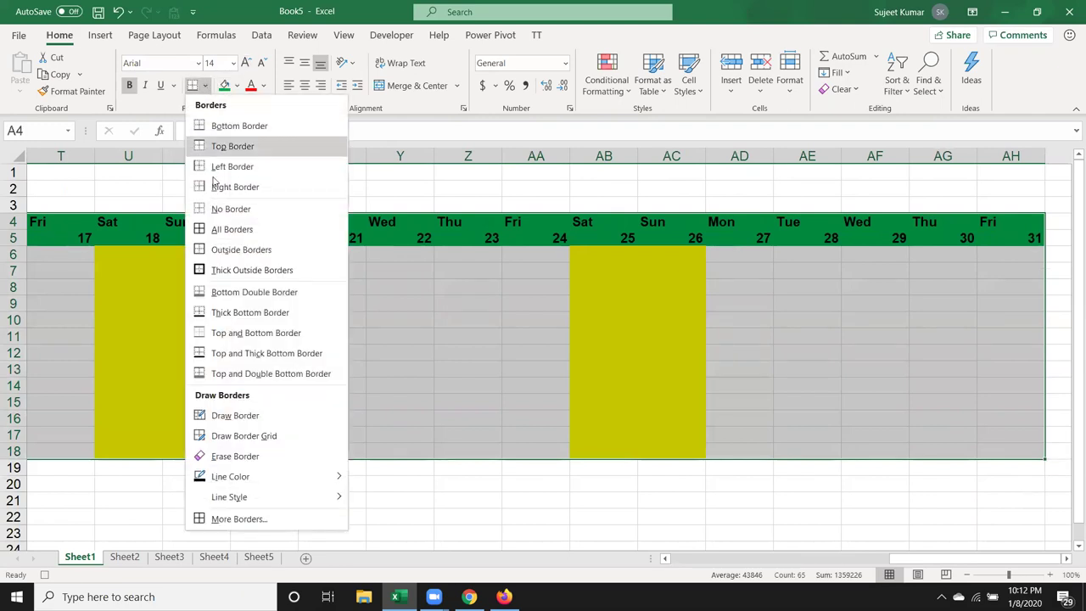
left_click(212, 229)
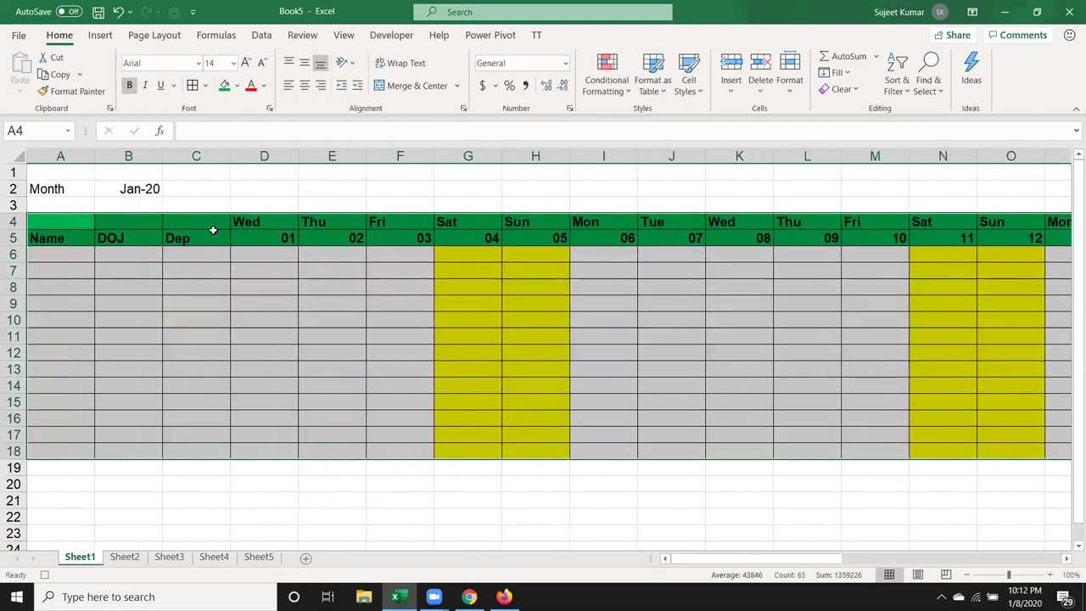
Step: Autofit every column width across the sheet, then select D6
left_click(13, 156)
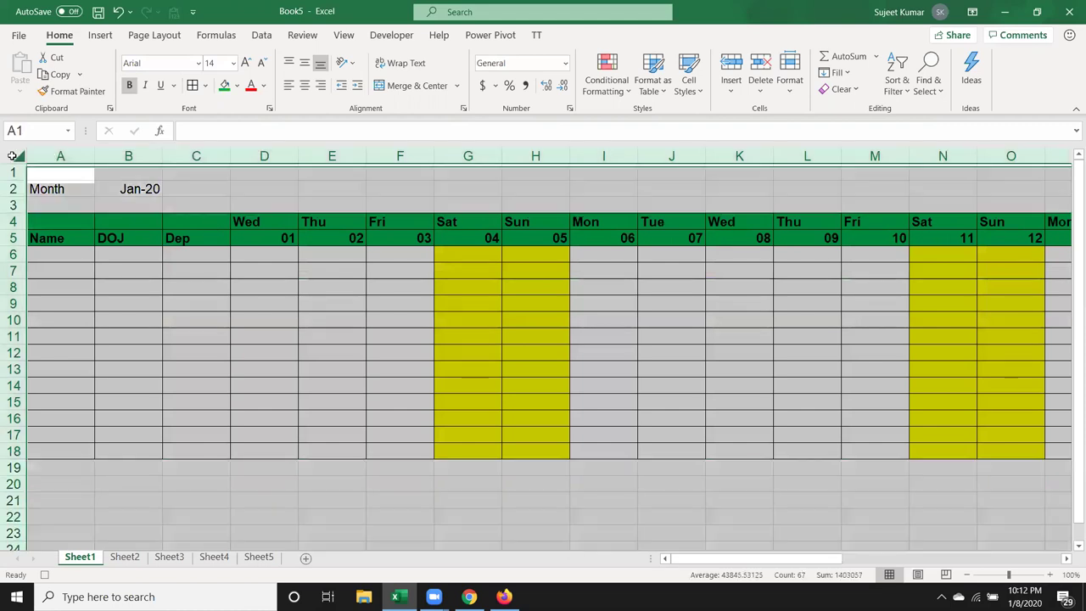
double_click(229, 159)
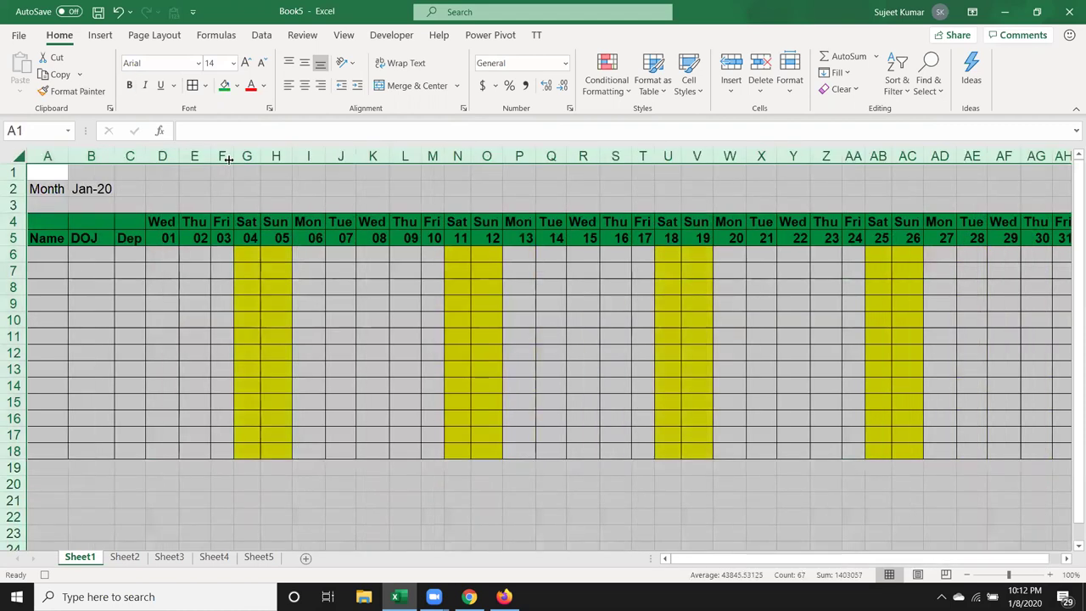
left_click(134, 254)
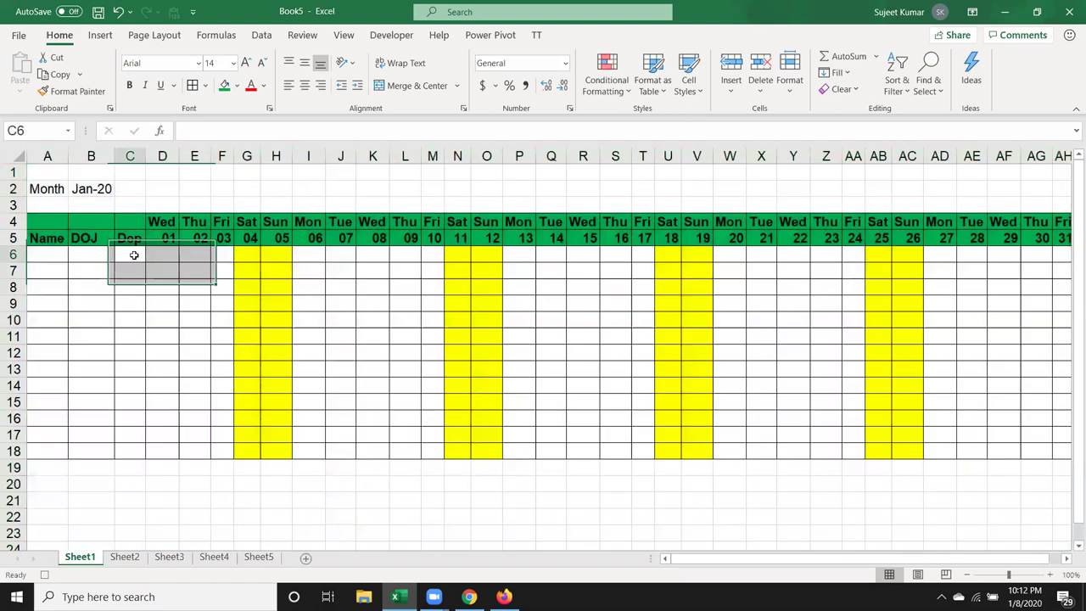
left_click(162, 257)
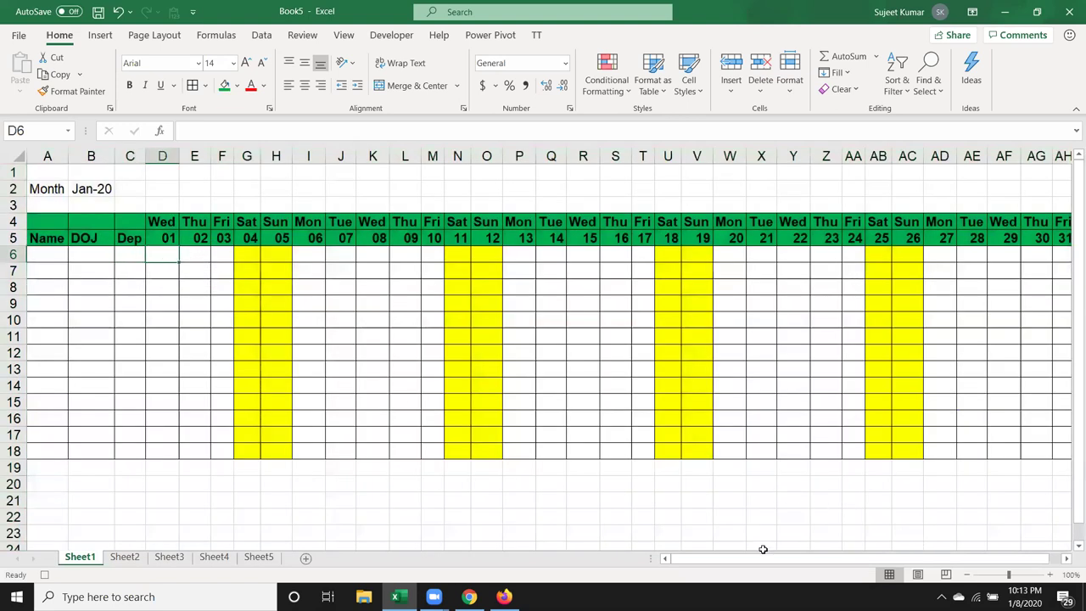
Step: Add an Equal To rule on D6:AH18 giving cells containing L a red custom fill
left_click_drag(763, 557, 776, 557)
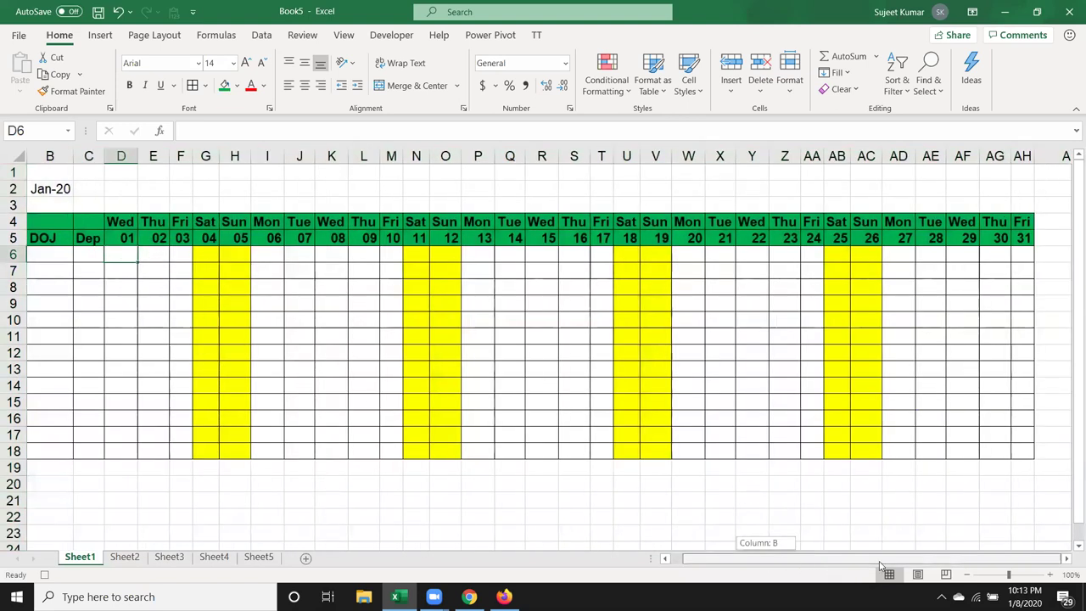
left_click(1022, 449, "shift")
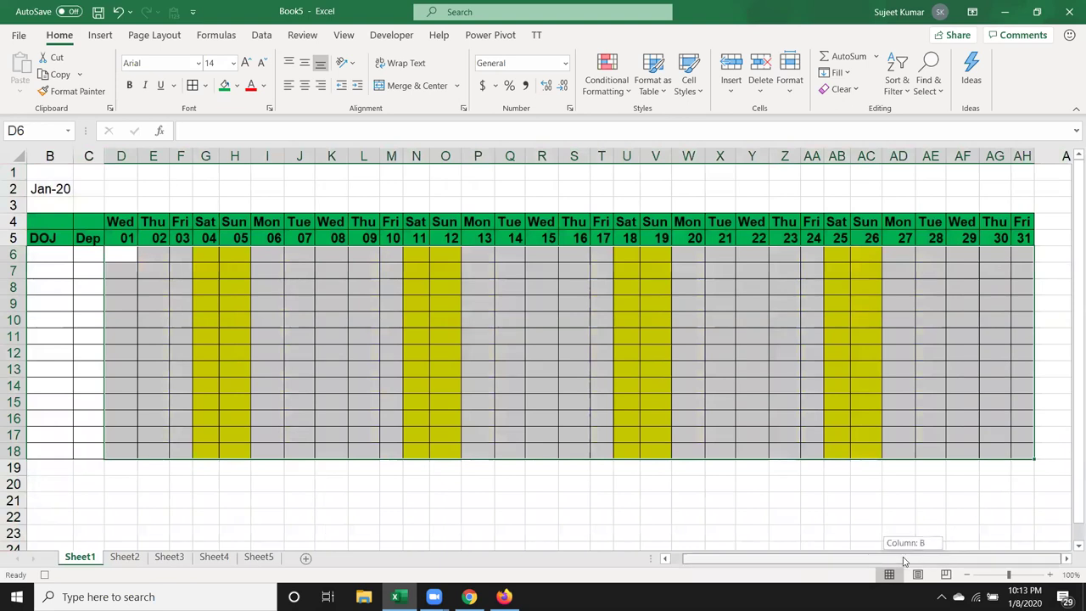
left_click_drag(928, 557, 914, 558)
left_click(606, 76)
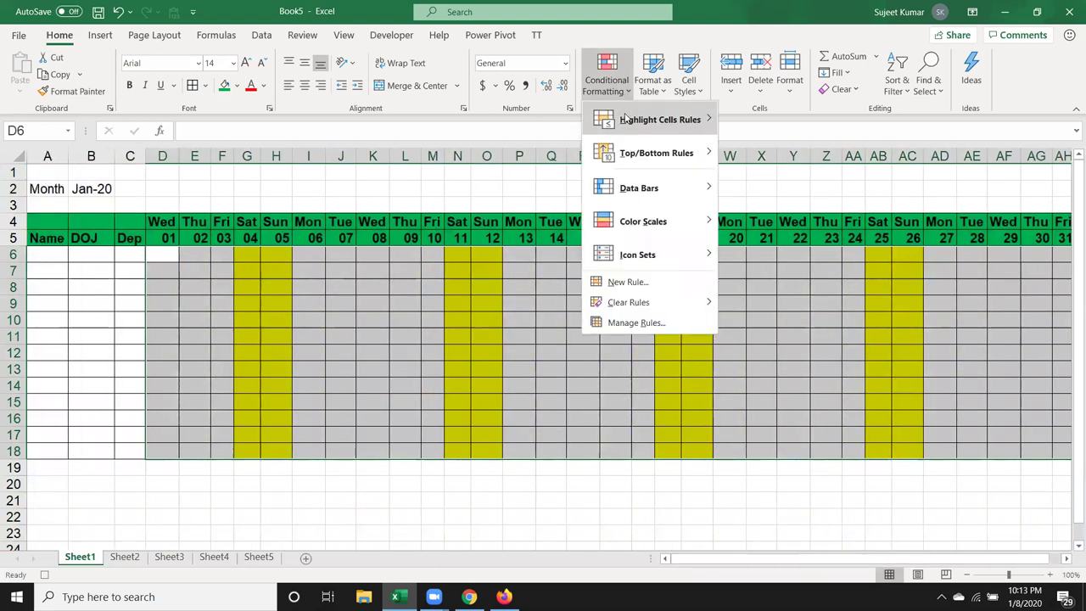
mouse_move(625, 119)
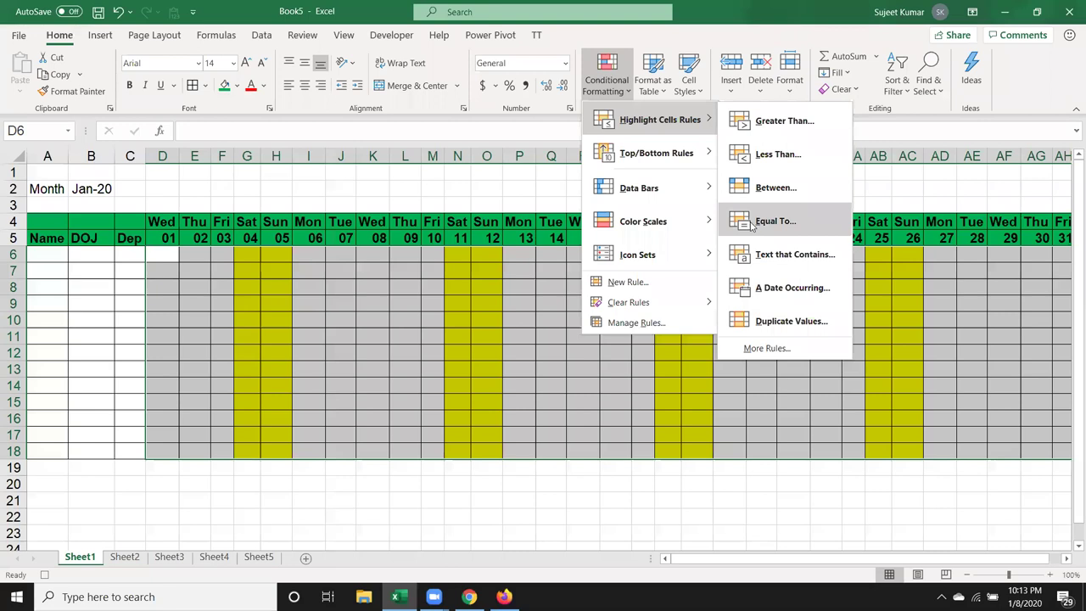
left_click(754, 223)
type("L")
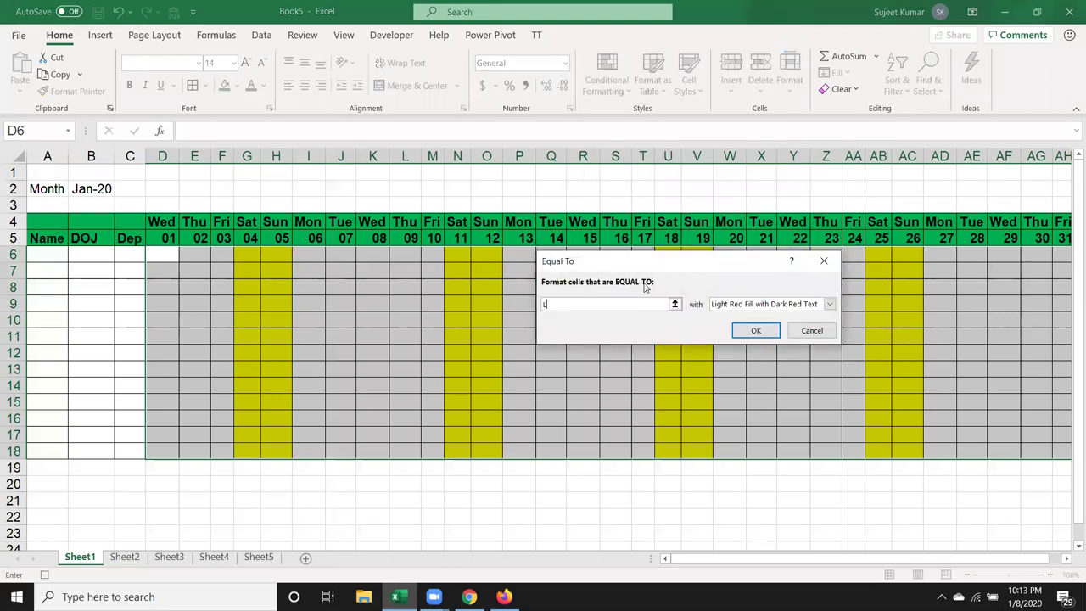
left_click(828, 304)
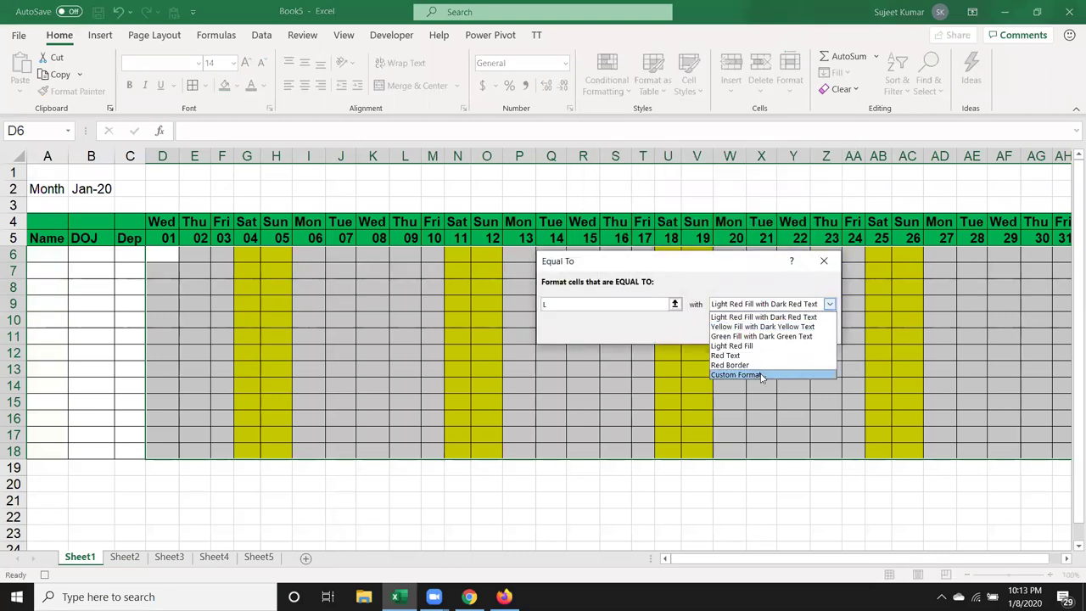
left_click(743, 376)
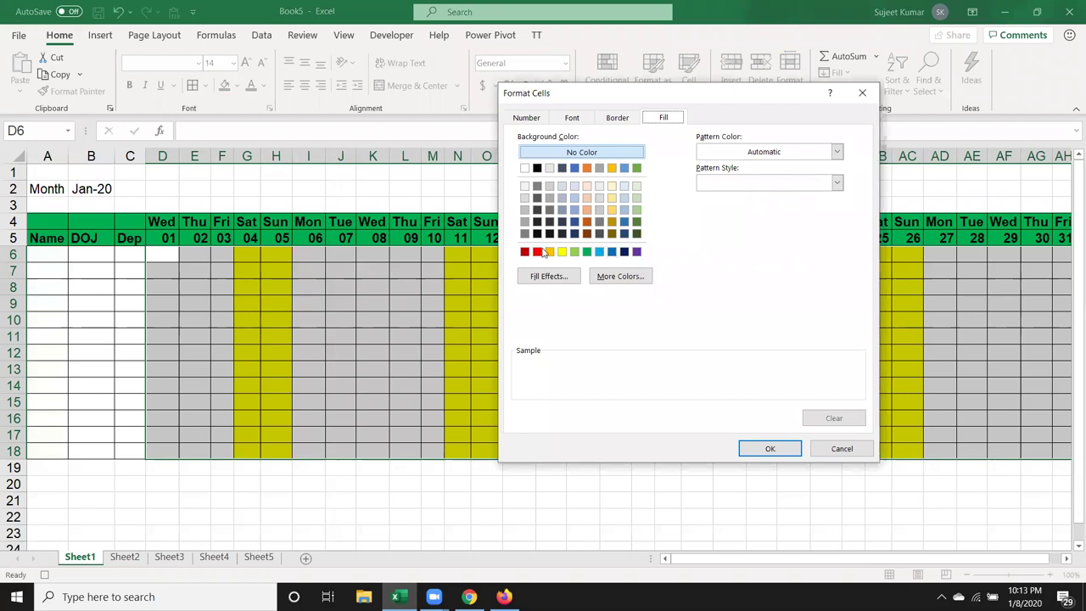
left_click(538, 251)
left_click(768, 448)
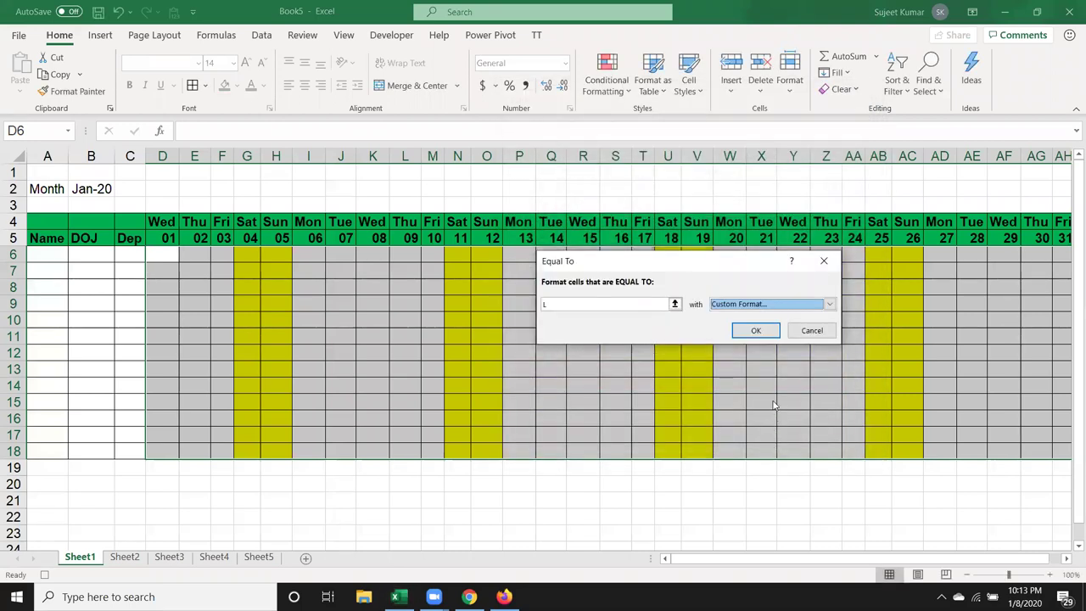
left_click(755, 330)
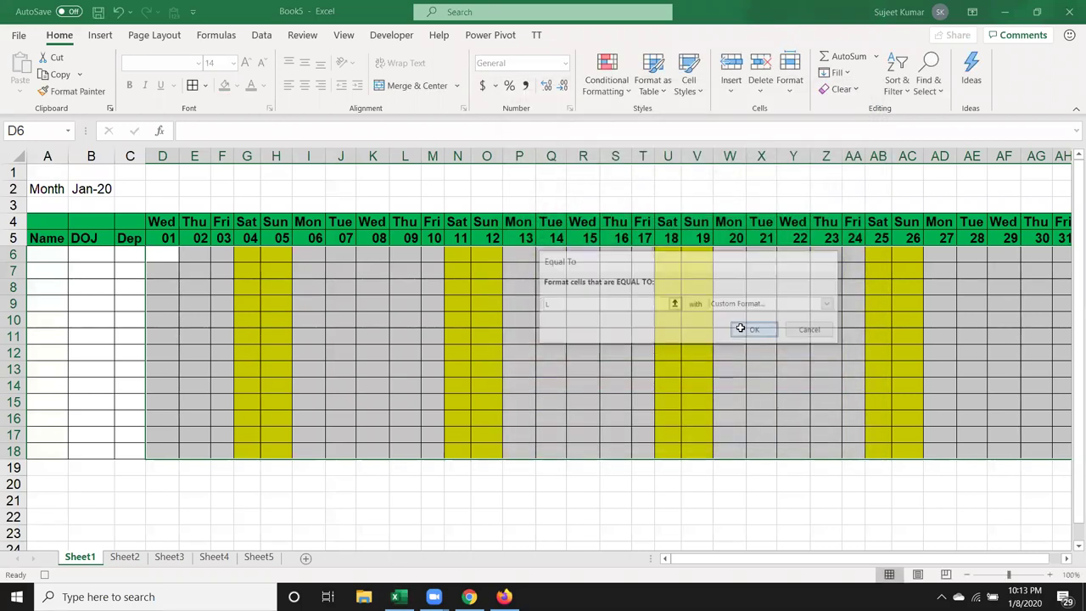
Step: Leave the grid at C8, then run the Att macro on the empty Sheet2
left_click(126, 280)
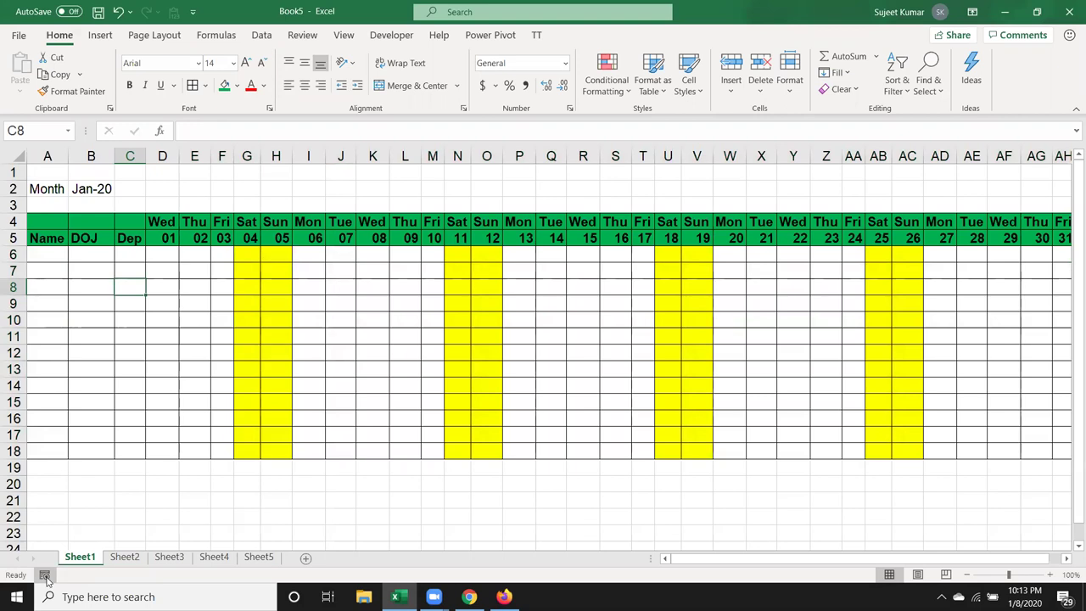
left_click(125, 563)
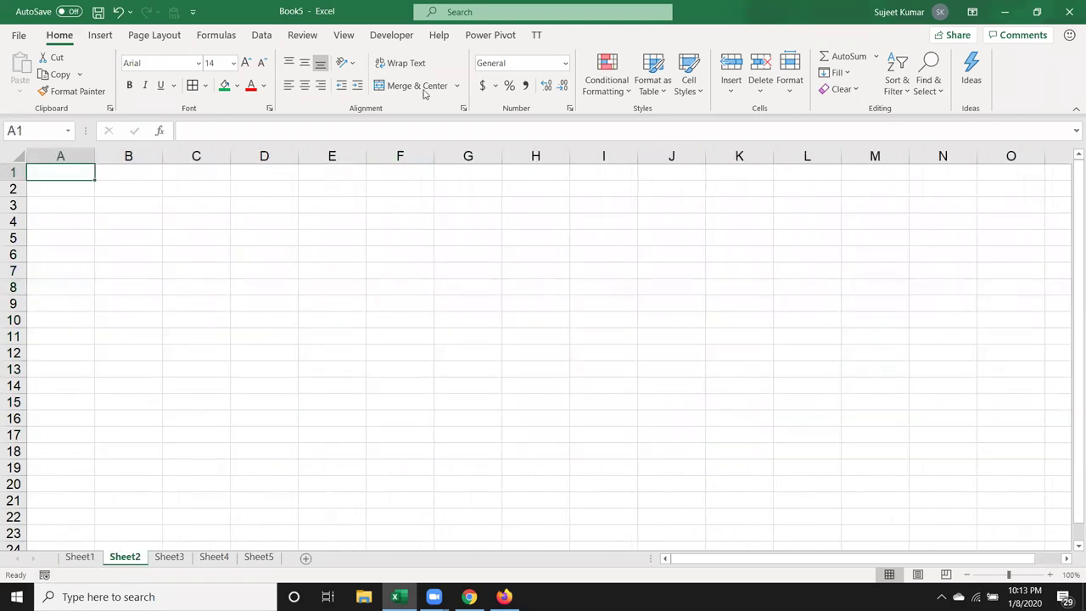
left_click(391, 34)
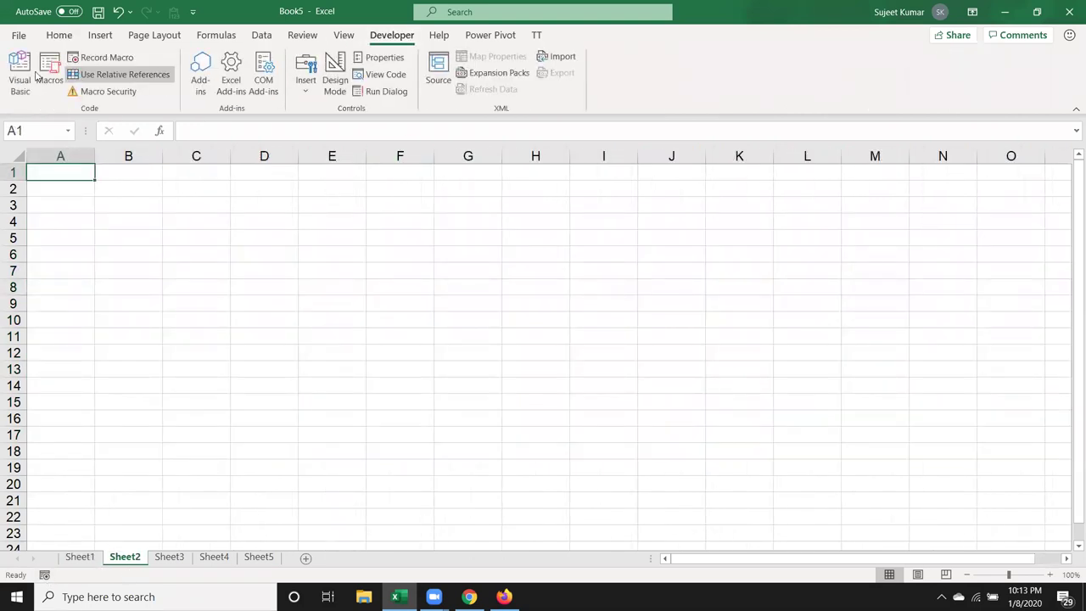
left_click(47, 95)
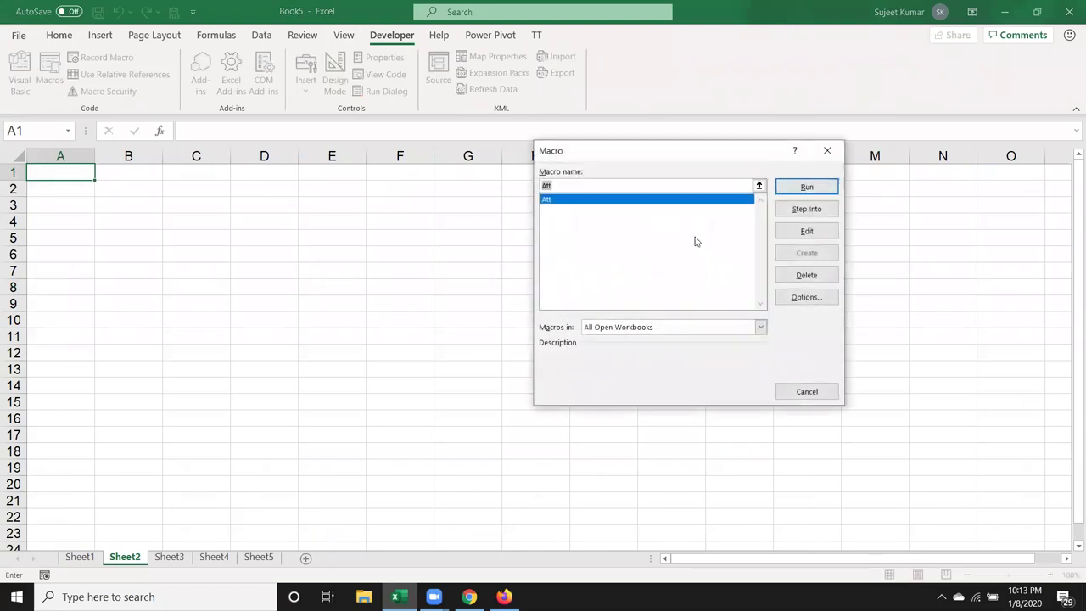
left_click(804, 189)
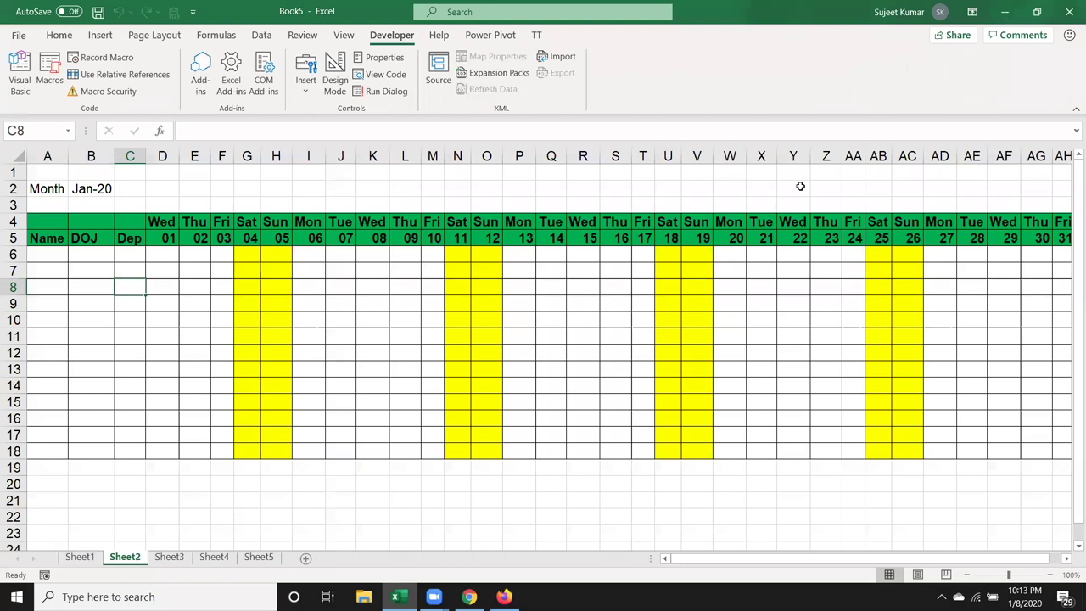
mouse_move(708, 557)
left_mouse_down()
mouse_move(720, 554)
mouse_move(711, 556)
left_mouse_up()
Step: Check the date in B2 and the formulas in F5 and AH5
left_click(91, 188)
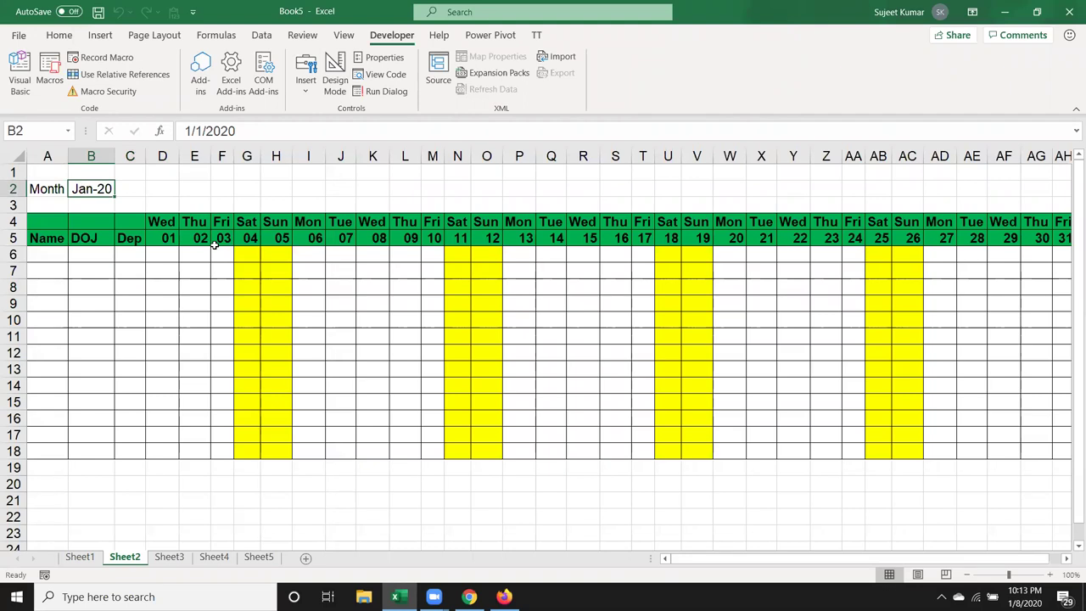
left_click(215, 245)
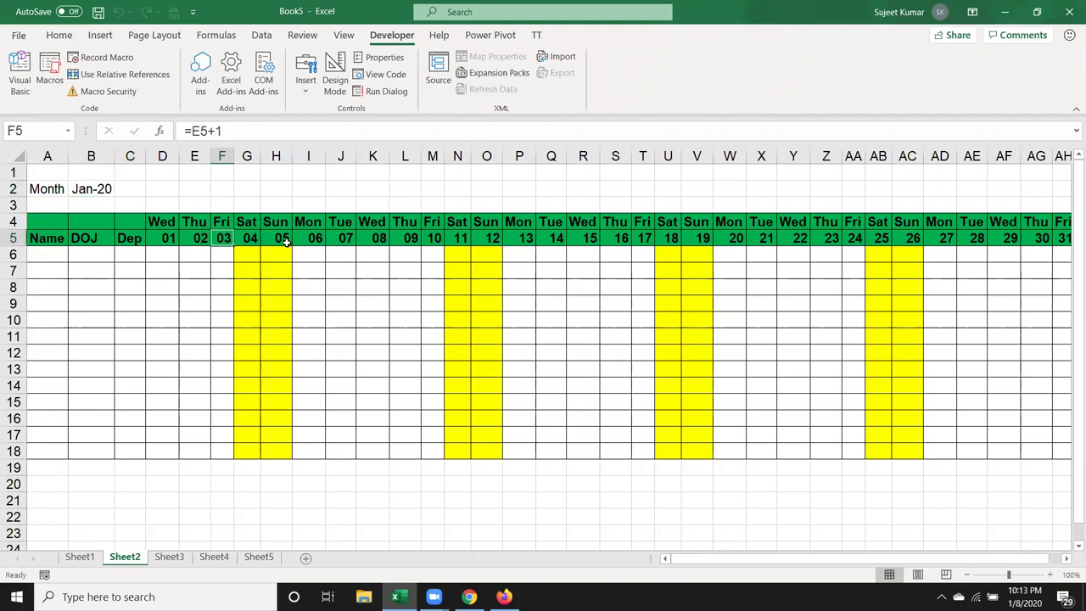
left_click_drag(710, 562, 721, 558)
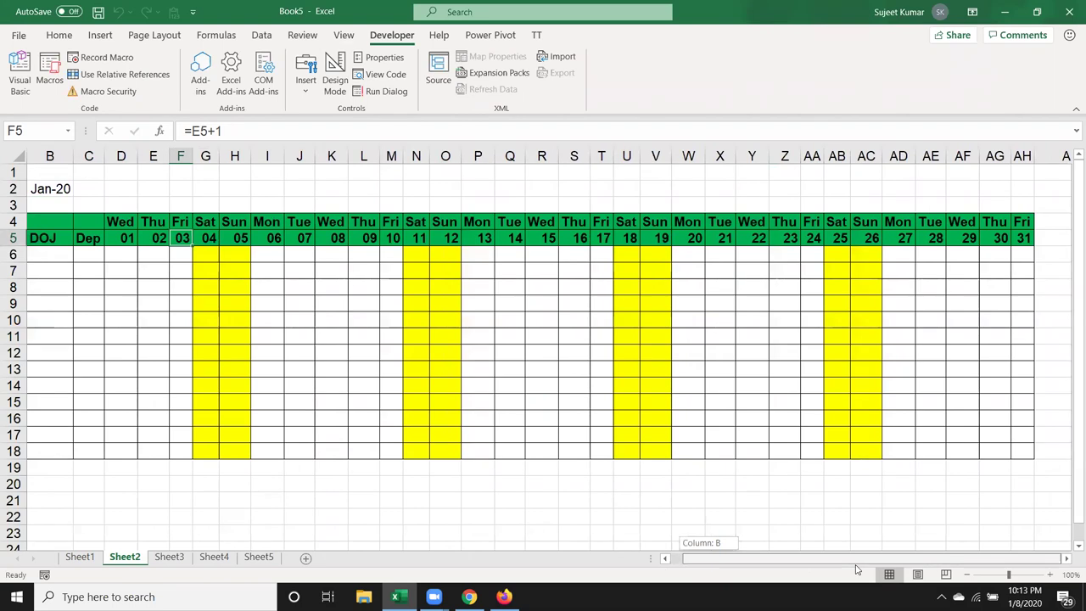
left_click(1018, 238)
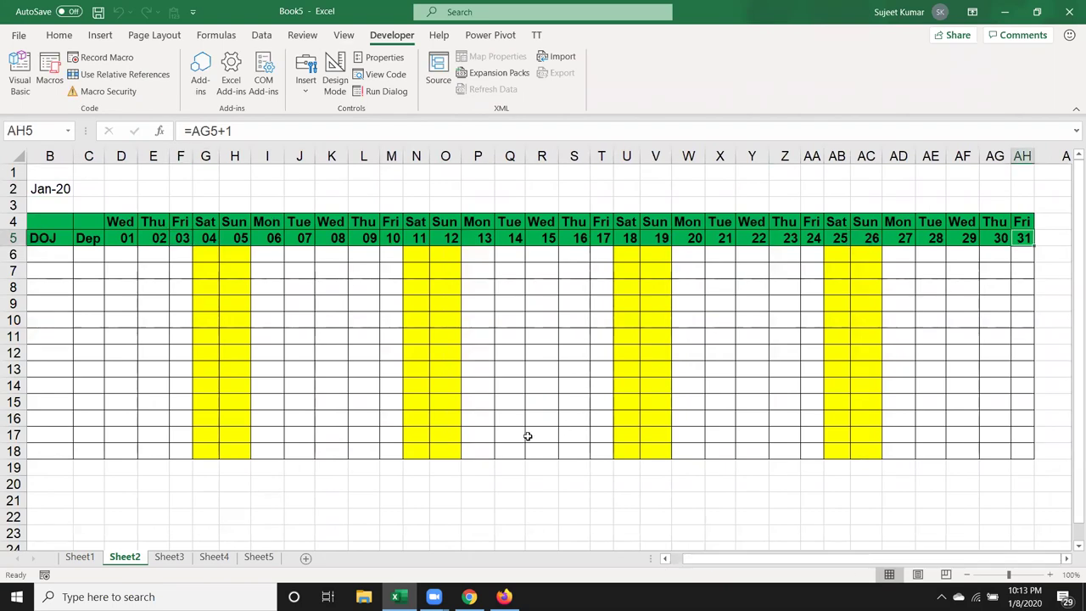
left_click_drag(697, 566, 684, 563)
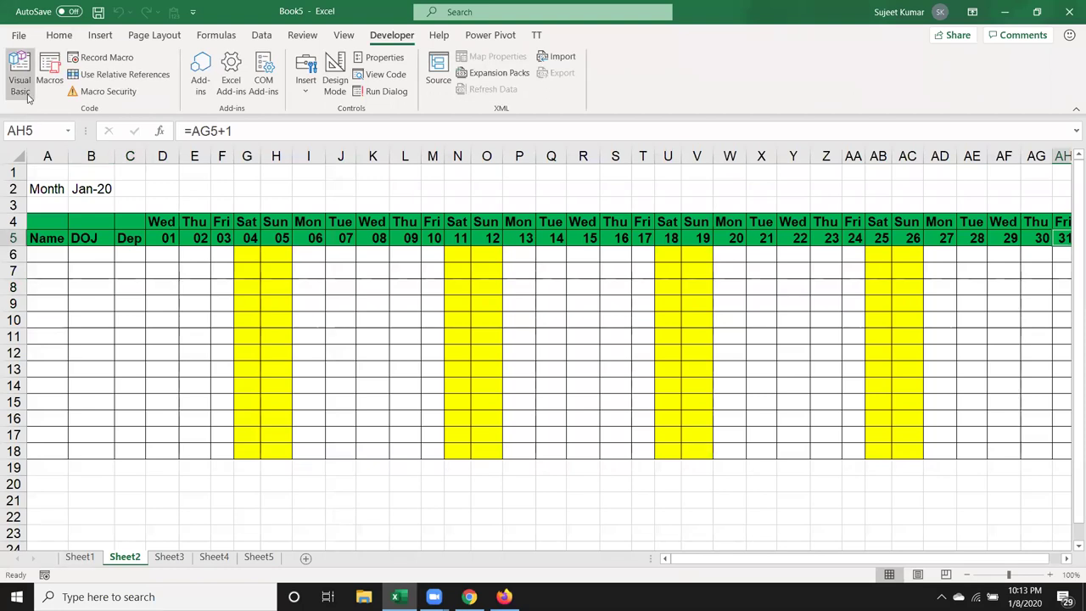
Step: Open the Att macro's code in the VBA editor and scroll through it
left_click(49, 74)
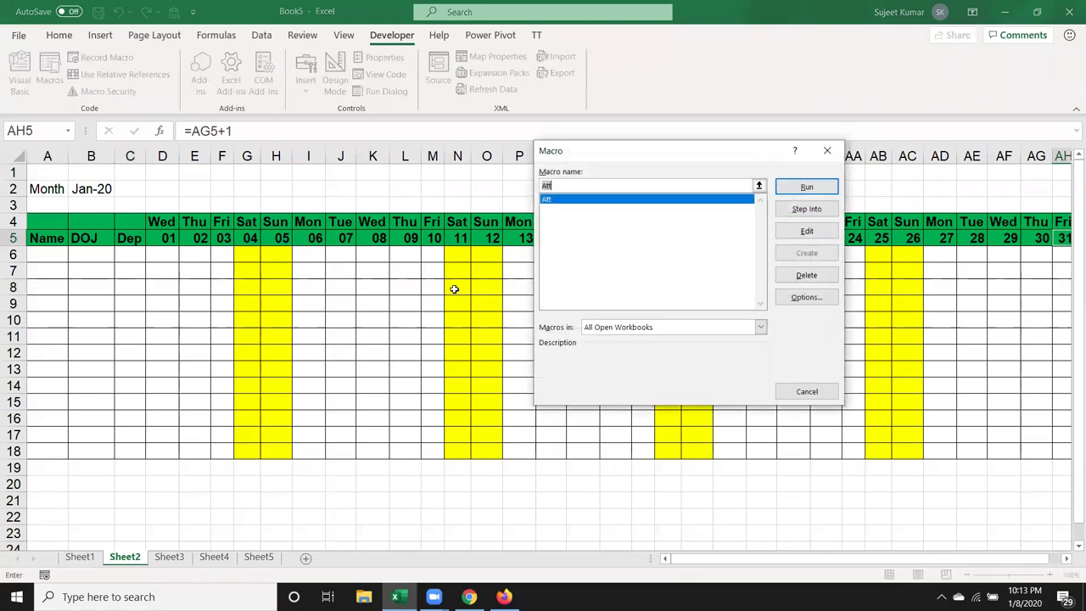
left_click(806, 232)
left_click(751, 241)
scroll(464, 266, "down", 1)
scroll(463, 280, "down", 13)
scroll(457, 295, "down", 7)
scroll(457, 295, "down", 13)
scroll(457, 293, "up", 16)
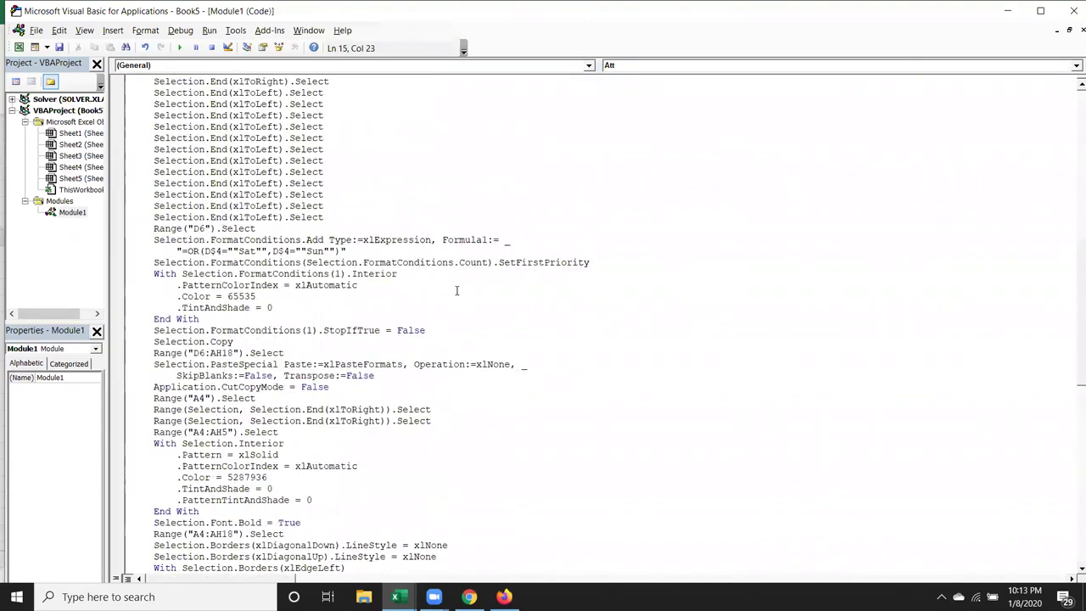
scroll(457, 291, "up", 3)
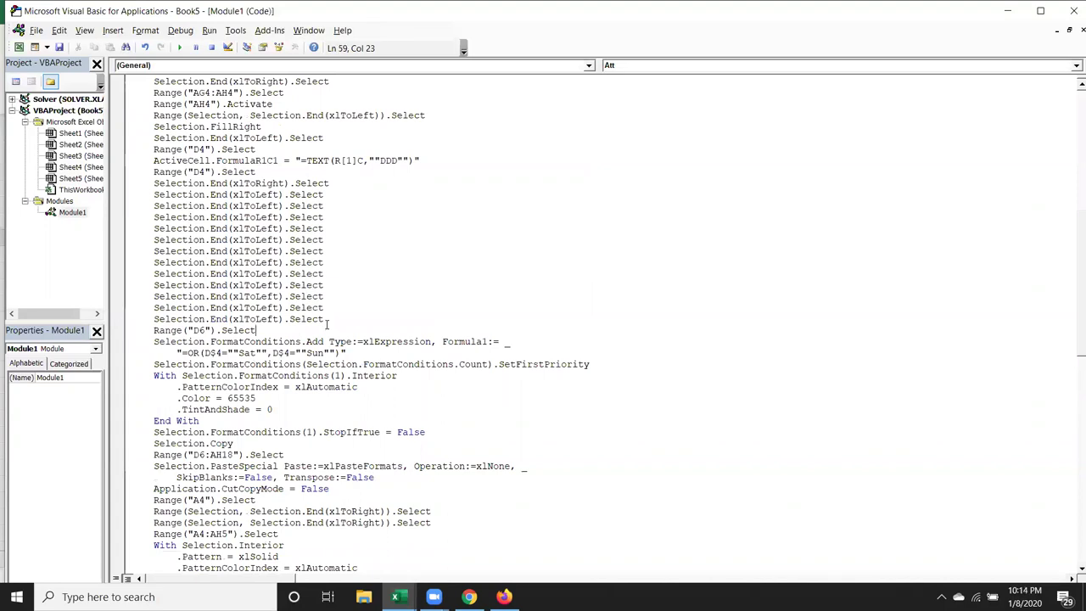
Step: Select the block of repeated Selection.End(xlToLeft).Select lines and delete it
left_click_drag(331, 329, 266, 307)
left_click(245, 319)
left_click_drag(320, 308, 261, 286)
mouse_move(323, 319)
left_mouse_down()
mouse_move(240, 239)
mouse_move(147, 193)
left_mouse_up()
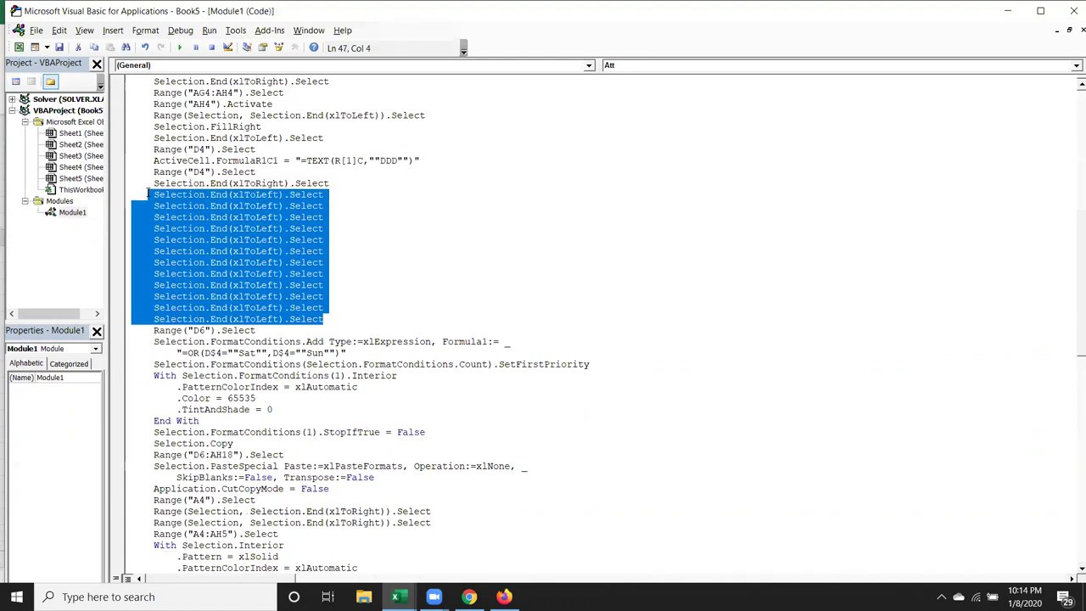
key("shift+Down")
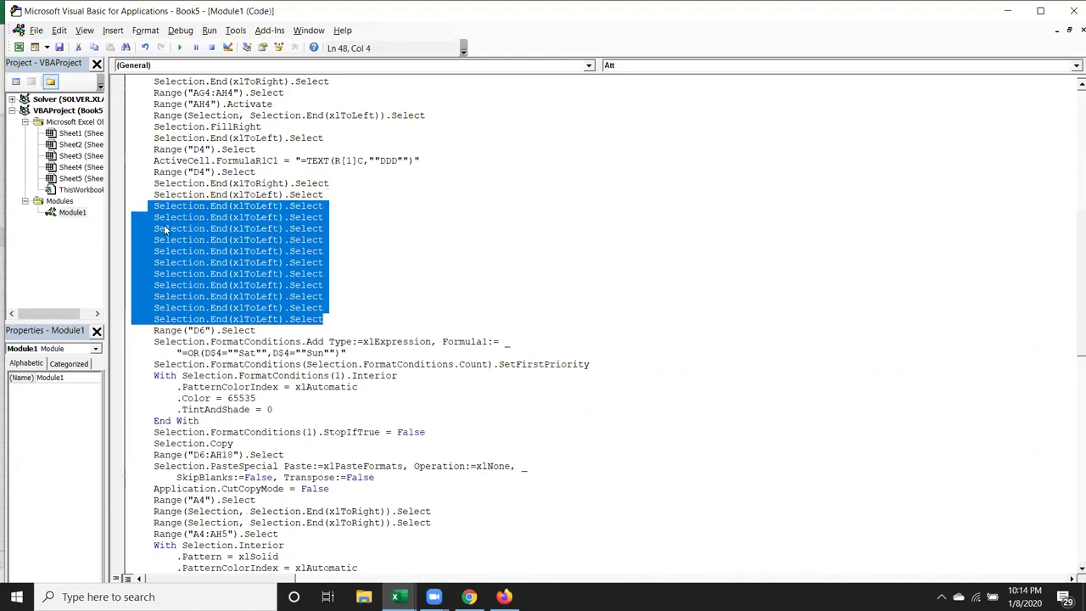
mouse_move(329, 317)
left_mouse_down()
mouse_move(148, 193)
mouse_move(149, 183)
left_mouse_up()
key("Delete")
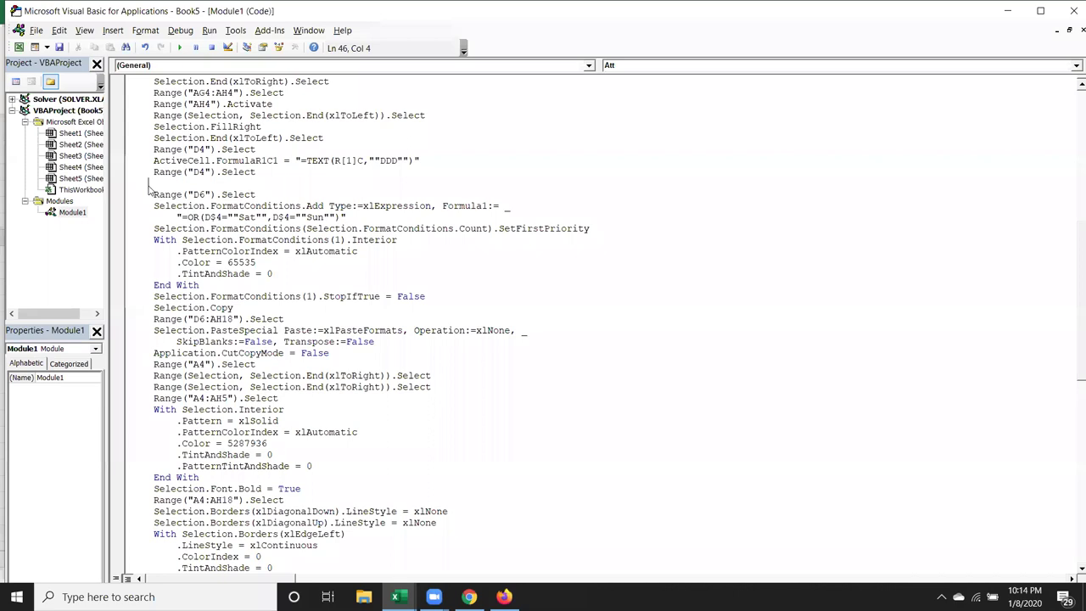
left_click(181, 194)
Step: Scroll back to the top of Sub Att()
scroll(244, 397, "down", 4)
scroll(244, 402, "down", 5)
scroll(244, 402, "down", 3)
scroll(244, 397, "down", 4)
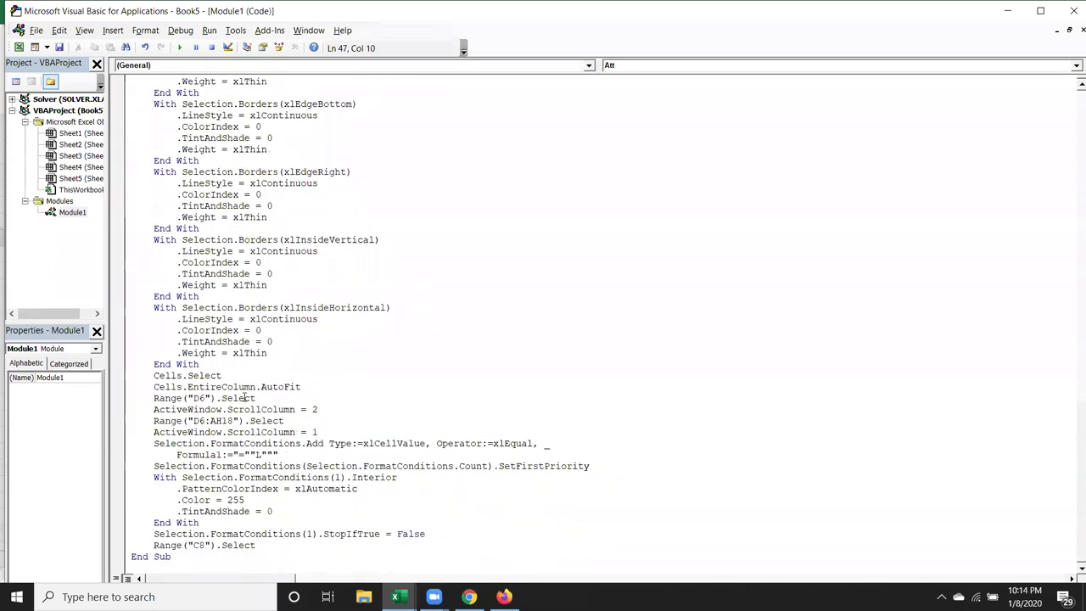
scroll(246, 394, "up", 7)
scroll(254, 390, "up", 7)
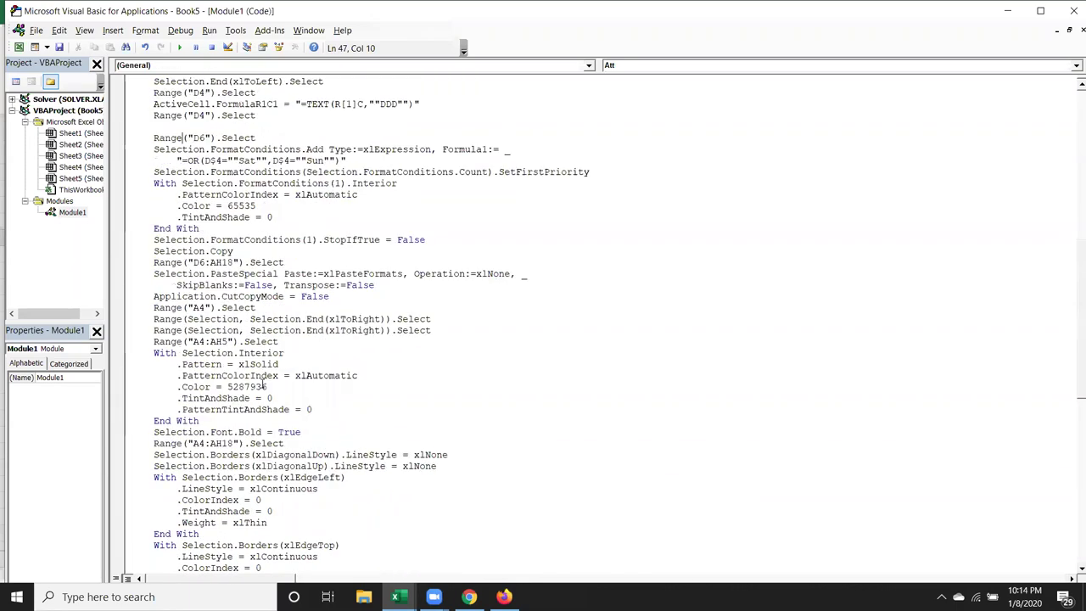
scroll(262, 384, "up", 7)
scroll(263, 386, "up", 5)
scroll(263, 386, "up", 3)
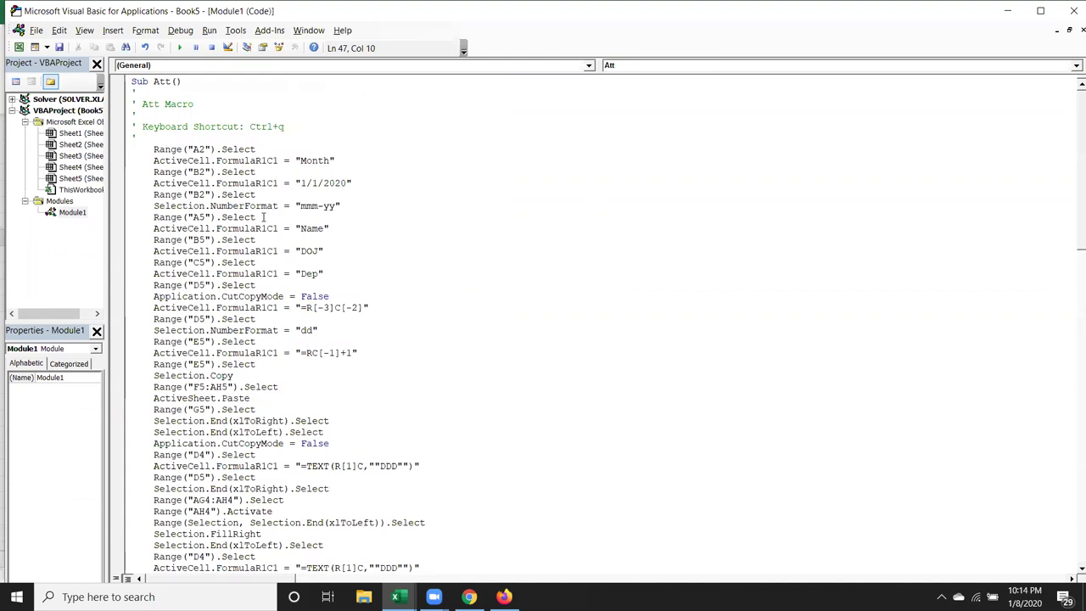
Step: Inspect the Range("A2"), Month, 1/1/2020 date and Range("D5") lines of the code
left_click_drag(153, 149, 243, 150)
left_click(266, 160)
left_click(307, 160)
double_click(228, 150)
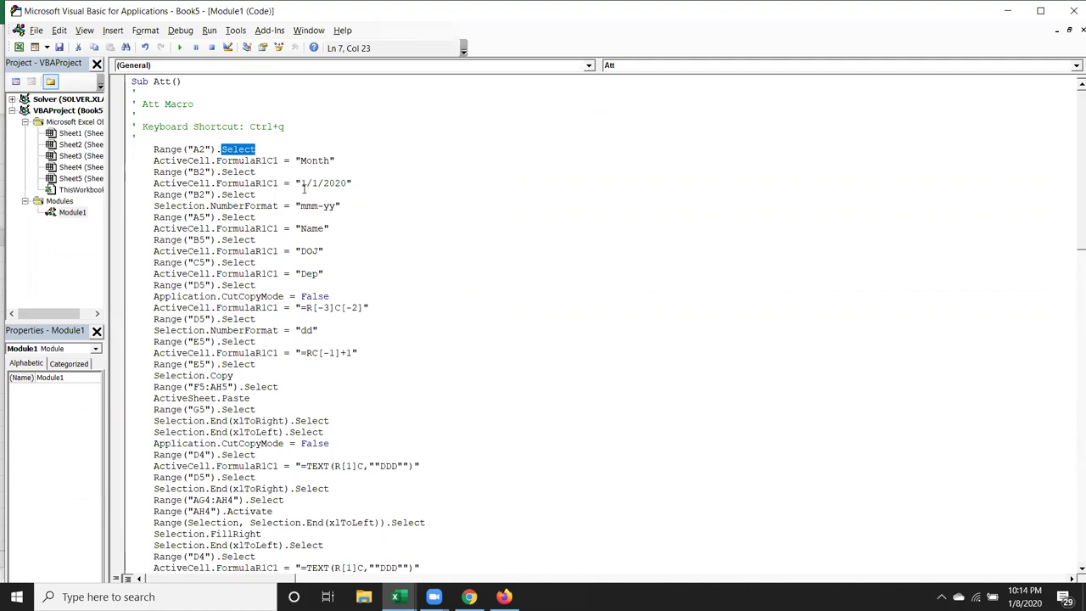
mouse_move(301, 183)
left_mouse_down()
mouse_move(342, 183)
mouse_move(324, 229)
left_mouse_up()
left_click(307, 228)
double_click(307, 251)
left_click(310, 274)
key("F3")
Step: Select the Application.CutCopyMode = False line and delete it
left_click(324, 325)
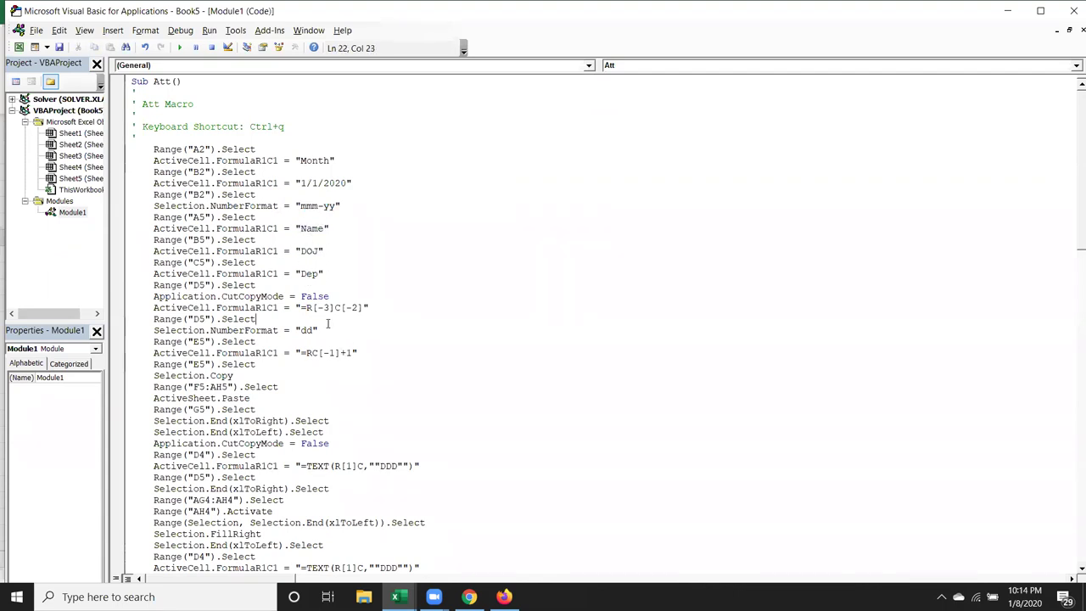
double_click(313, 297)
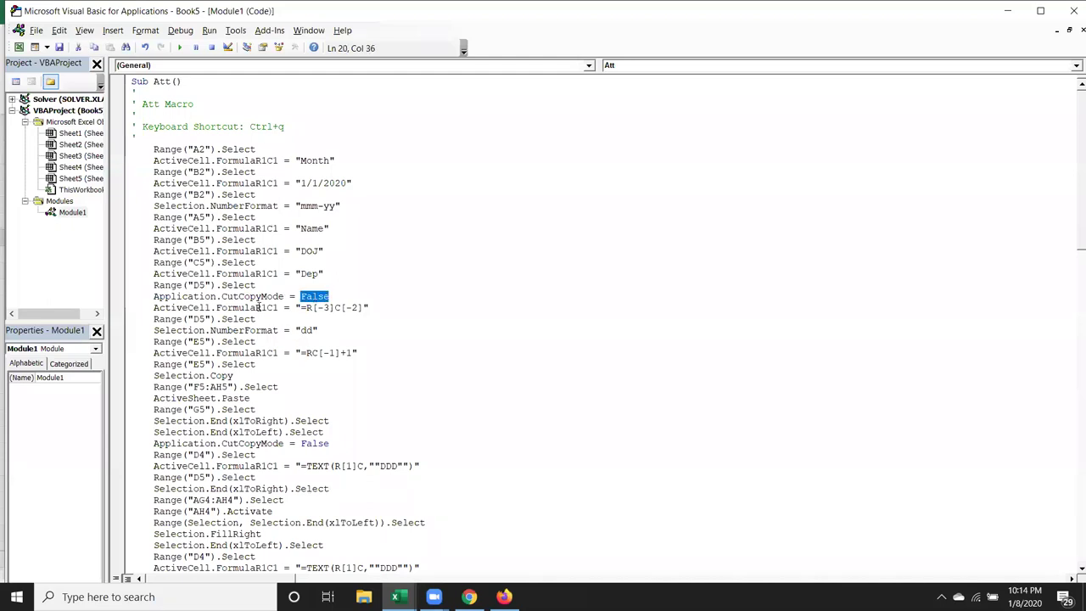
left_click(331, 319)
left_click(227, 307)
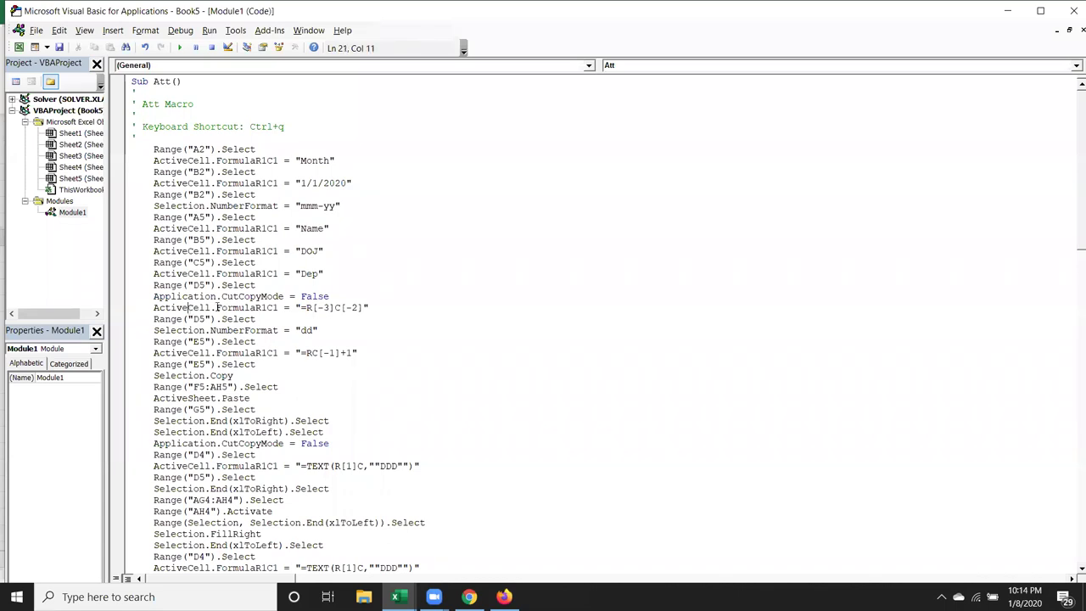
double_click(198, 150)
double_click(198, 285)
left_click_drag(330, 296, 149, 296)
key("Delete")
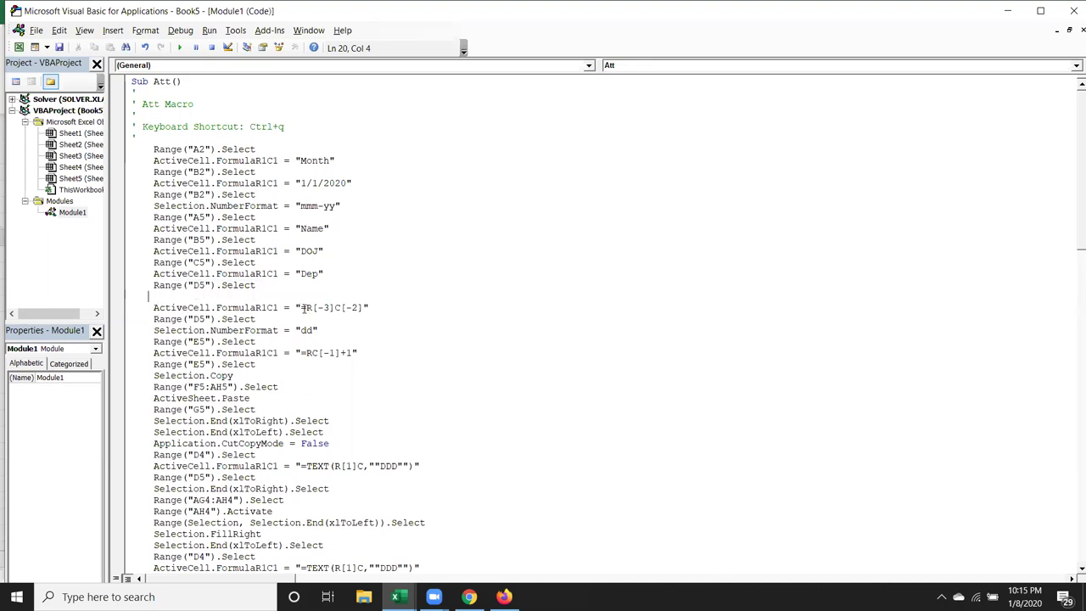
left_click_drag(278, 307, 255, 307)
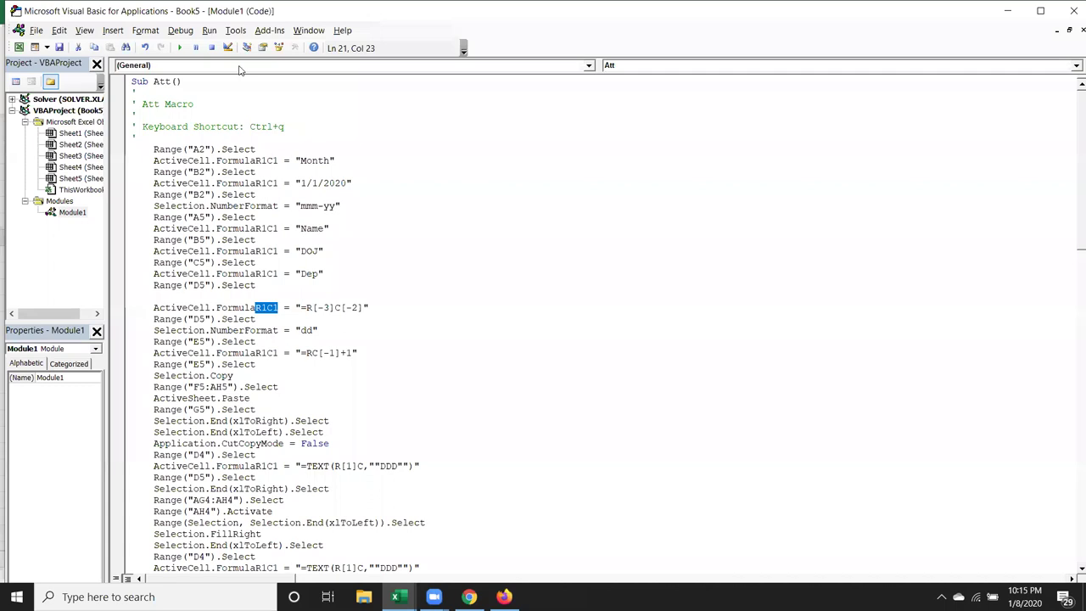
key("alt+F11")
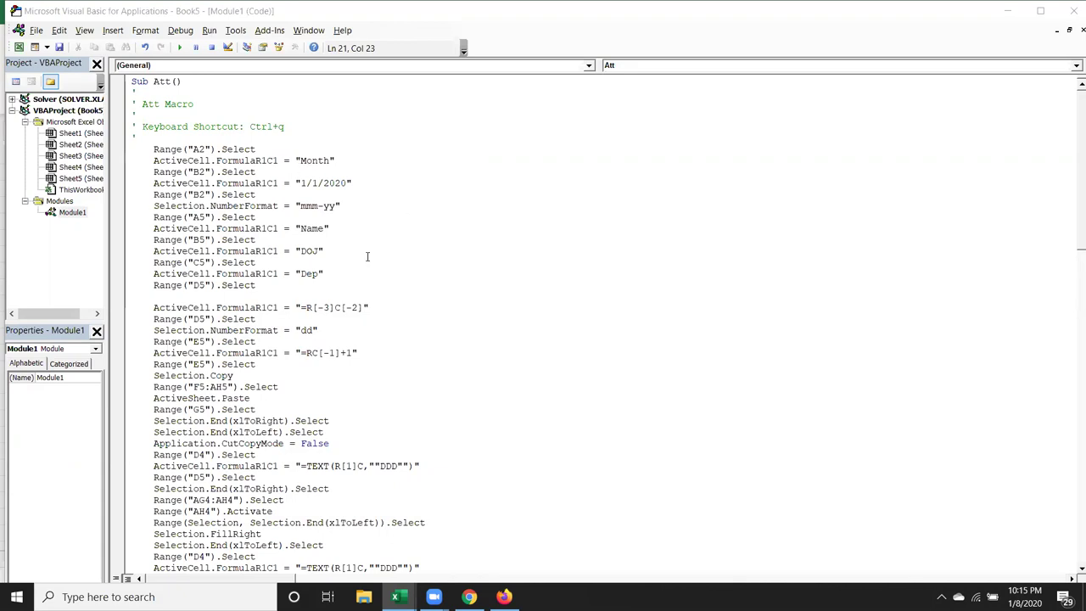
left_click(306, 307)
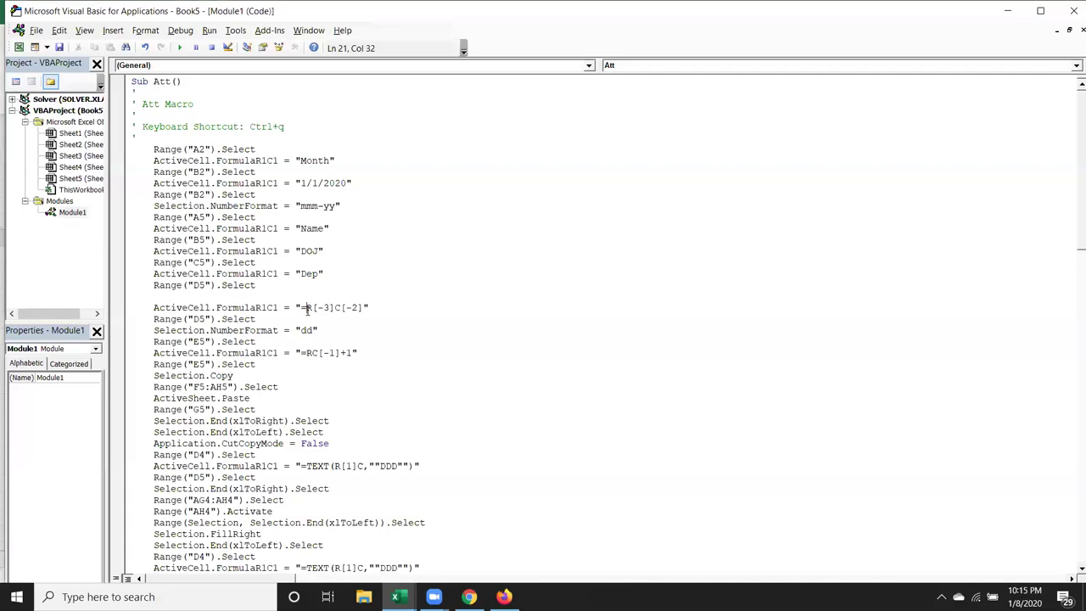
scroll(307, 313, "down", 1)
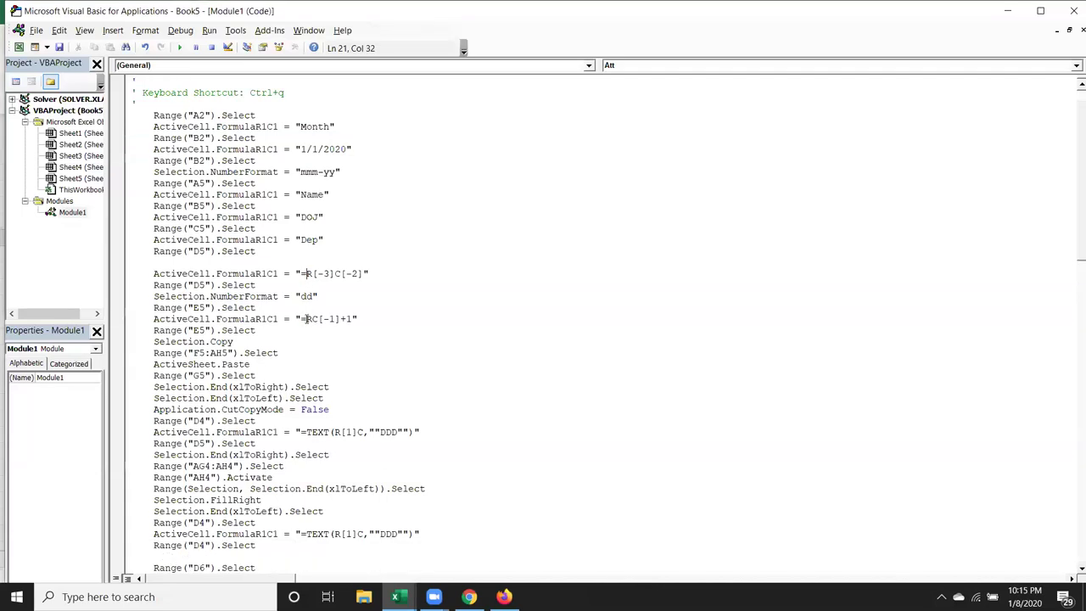
double_click(254, 273)
Step: Compare the D5 line's =R[-3]C[-2] formula against cells D5 and B2 in Excel
double_click(169, 273)
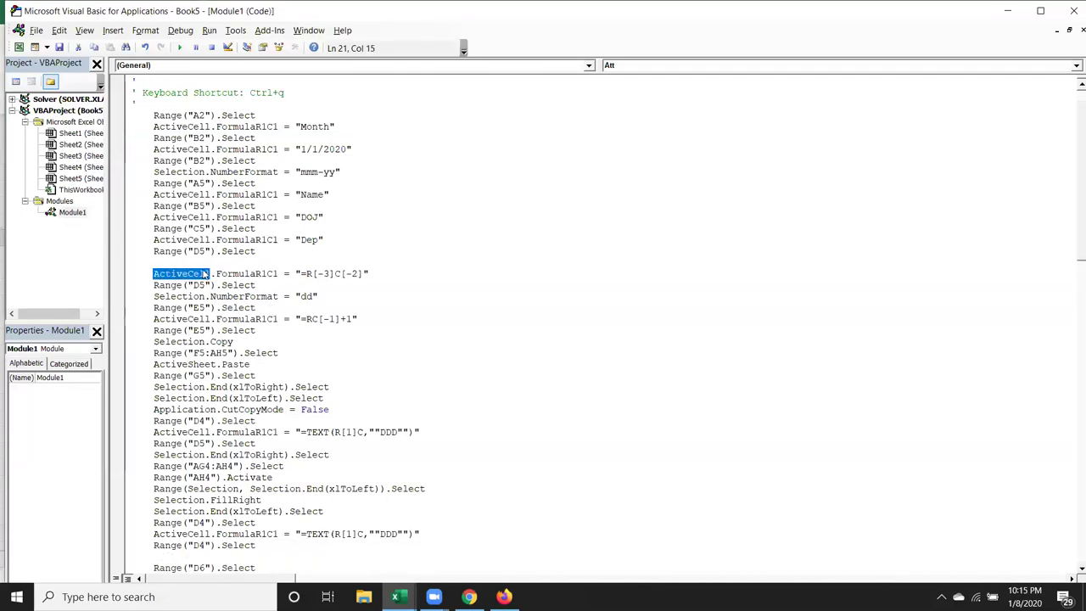
double_click(224, 273)
left_click_drag(302, 273, 363, 273)
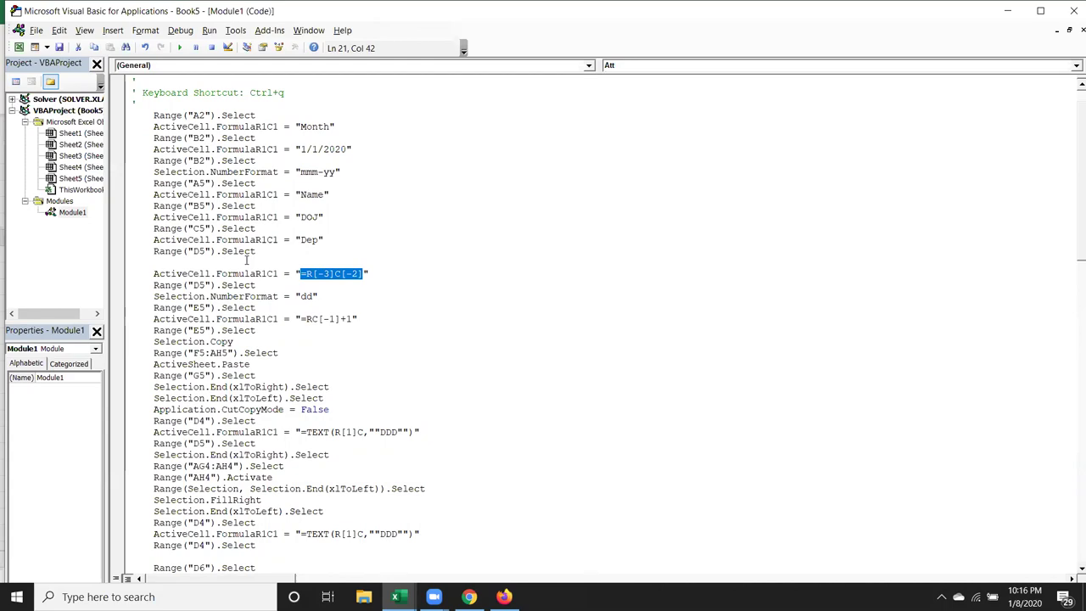
key("alt+Tab")
key("alt+Tab")
key("alt+Tab")
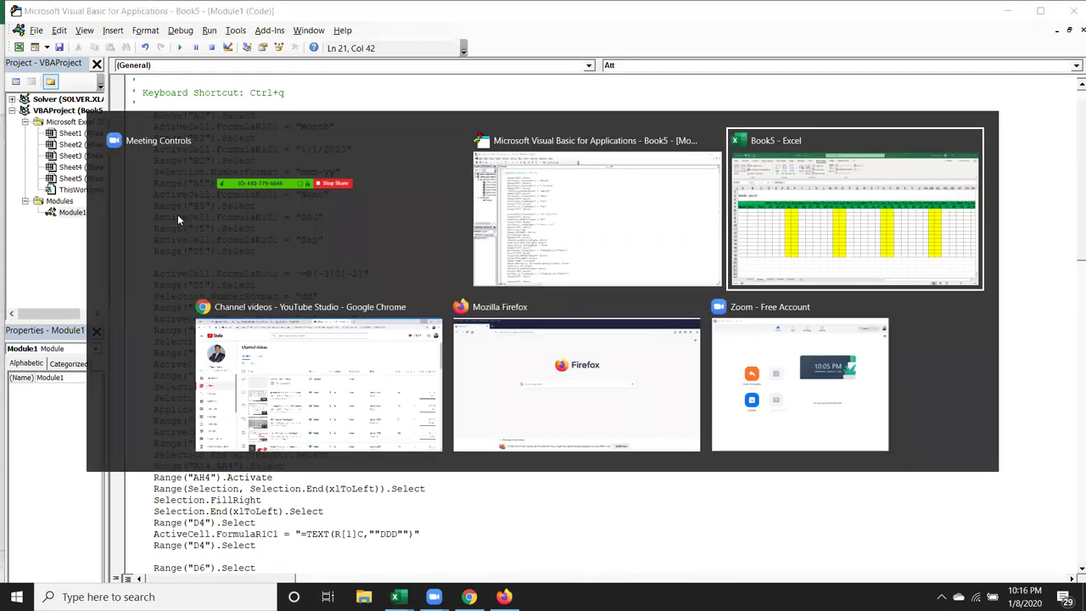
left_click(163, 238)
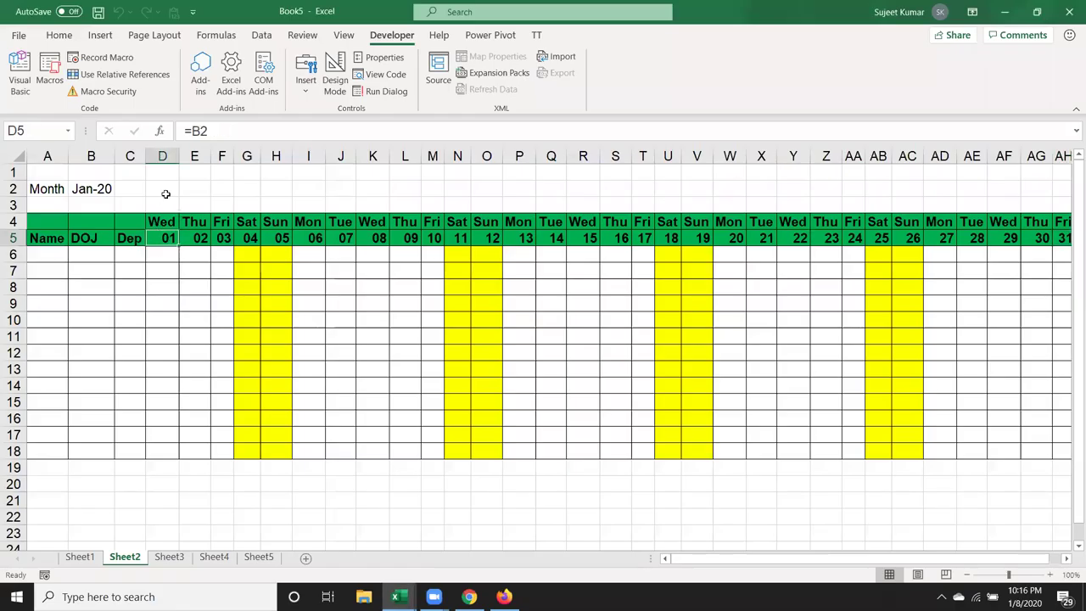
left_click(95, 190)
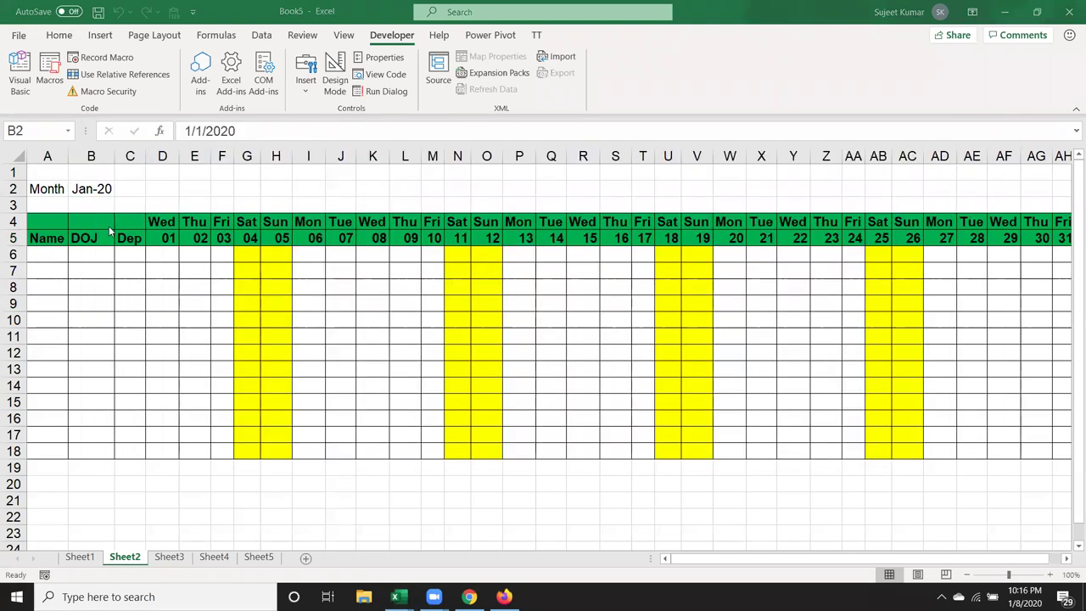
key("alt+Tab")
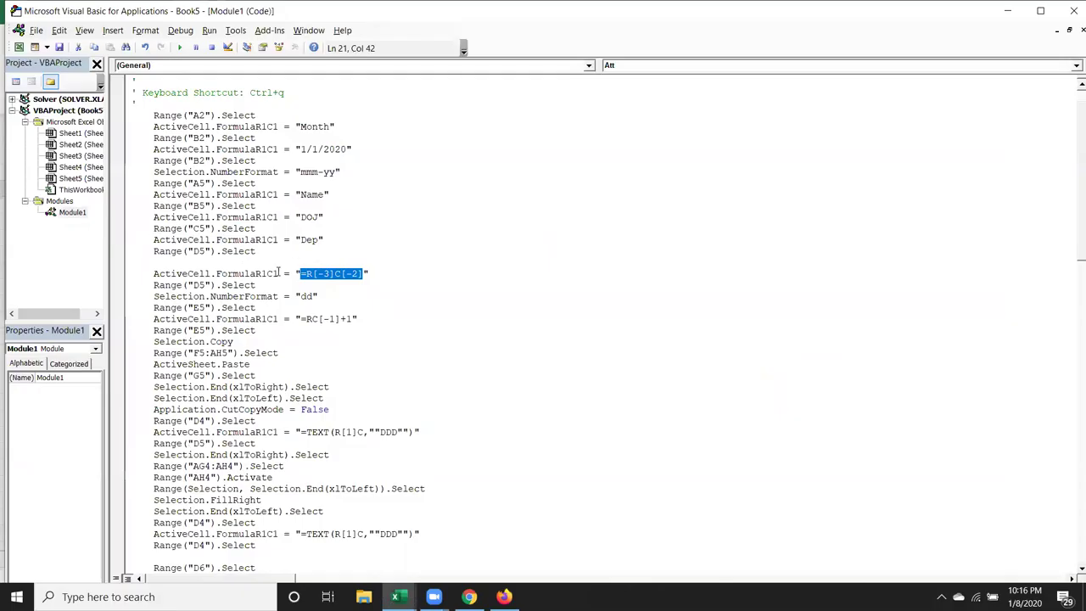
Step: Delete R1C1 so the D5 line uses ActiveCell.Formula
left_click(256, 273)
key("Delete")
key("Delete")
key("Delete")
key("Delete")
key("Right")
key("Right")
key("Right")
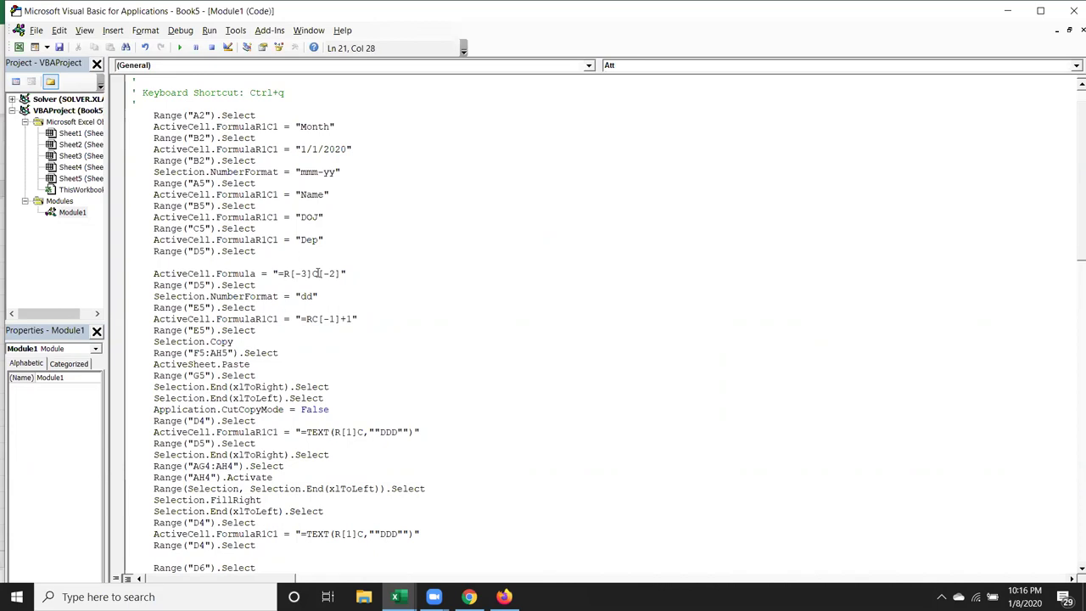
Step: Set the D5 line's formula to =B2 and clear the old R1C1 E5 formula
key("shift+Right")
key("shift+Right")
key("shift+Right")
key("shift+Right")
key("shift+Right")
key("shift+Right")
key("shift+Right")
key("shift+Right")
key("shift+Right")
type("D5")
left_click(307, 307)
double_click(304, 297)
left_click(304, 330)
double_click(347, 319)
key("BackSpace")
key("BackSpace")
key("BackSpace")
key("BackSpace")
key("BackSpace")
key("BackSpace")
key("BackSpace")
key("BackSpace")
left_click(289, 273)
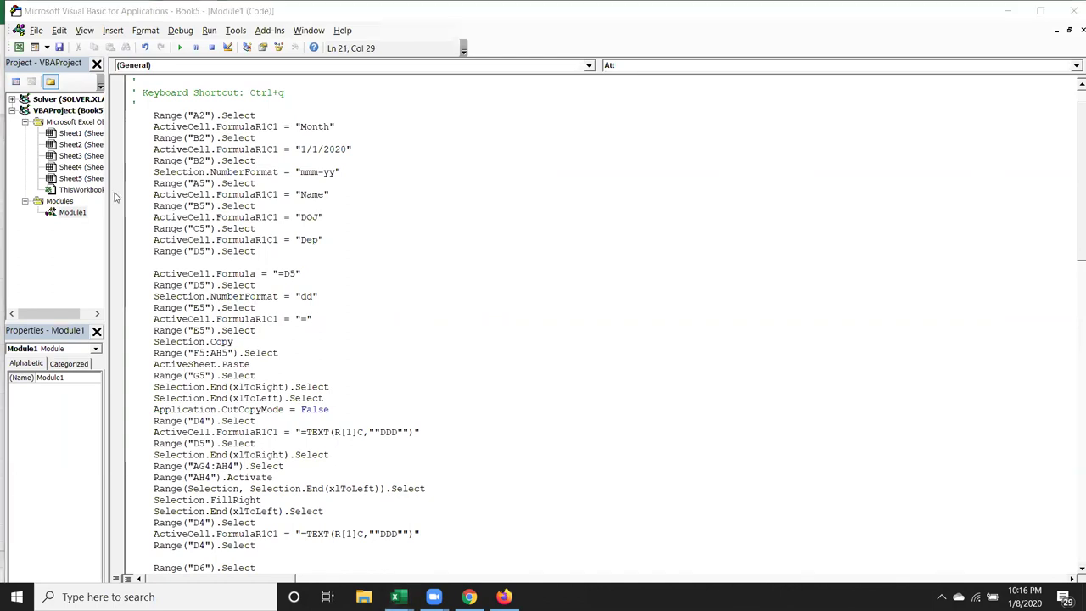
key("alt+Tab")
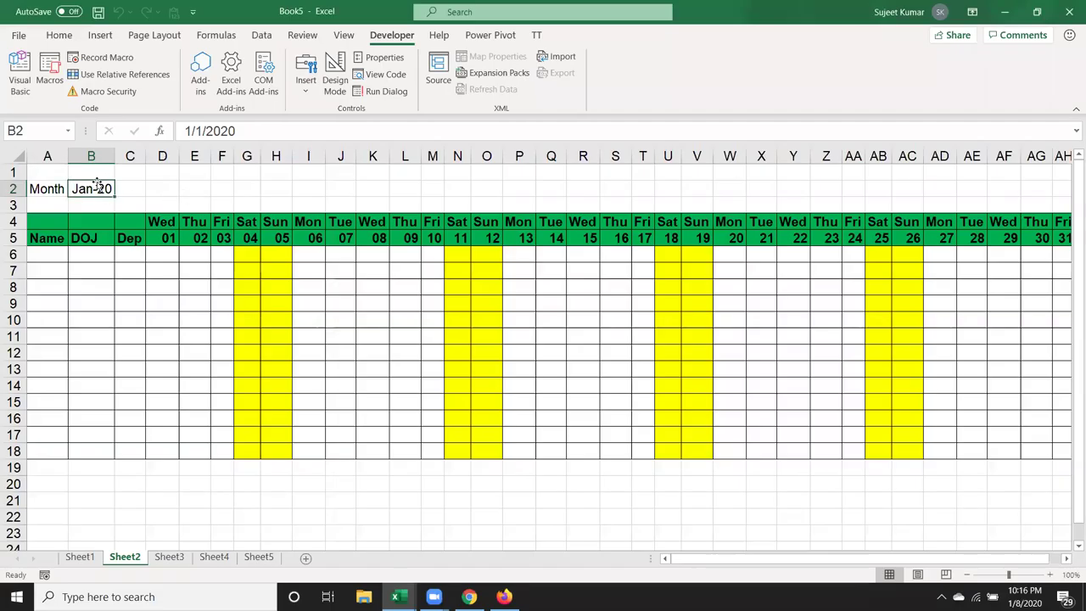
key("alt+Tab")
key("alt+Tab")
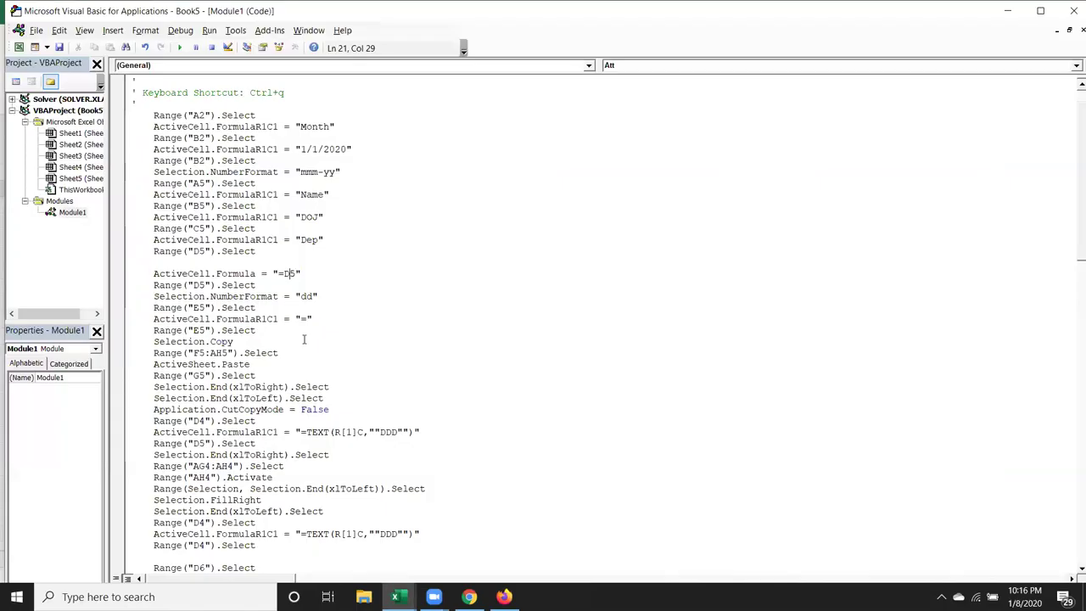
key("BackSpace")
key("BackSpace")
type("B2")
Step: Make the E5 formula =D5+1 and replace R[1]C with D5 in the D4 TEXT formula
left_click(309, 318)
type("D5+1")
key("Down")
left_click(267, 375)
left_click(319, 432)
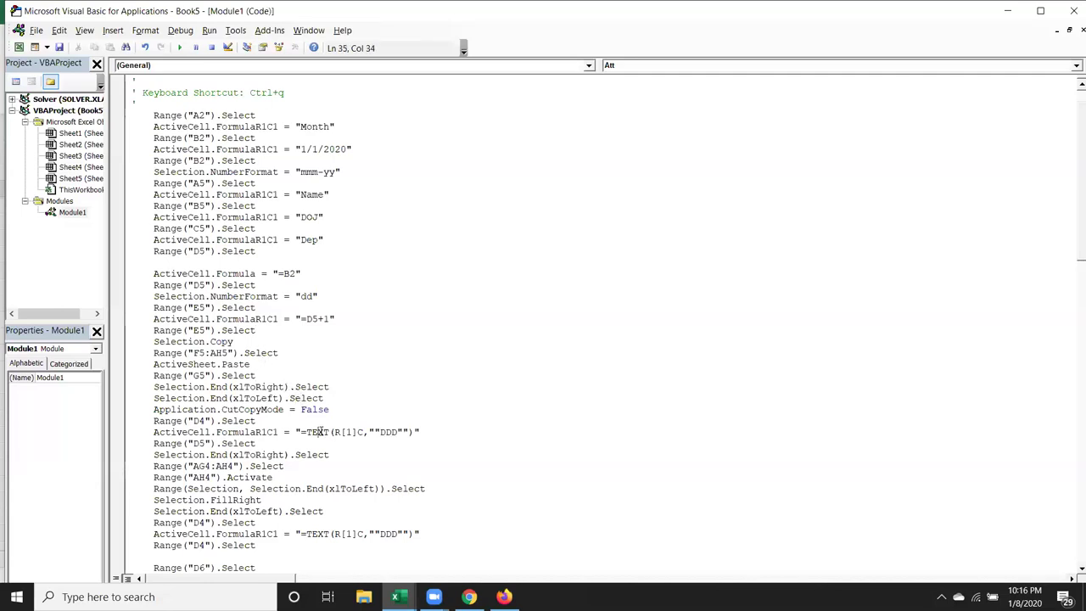
scroll(319, 432, "down", 1)
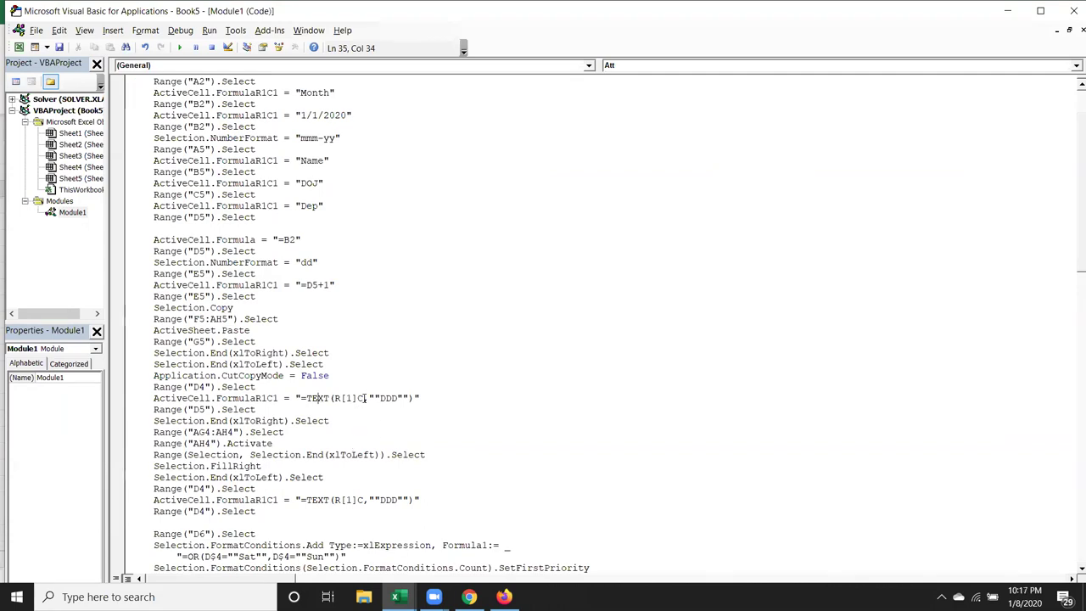
left_click_drag(364, 398, 334, 397)
key("BackSpace")
type("D5")
scroll(384, 423, "down", 1)
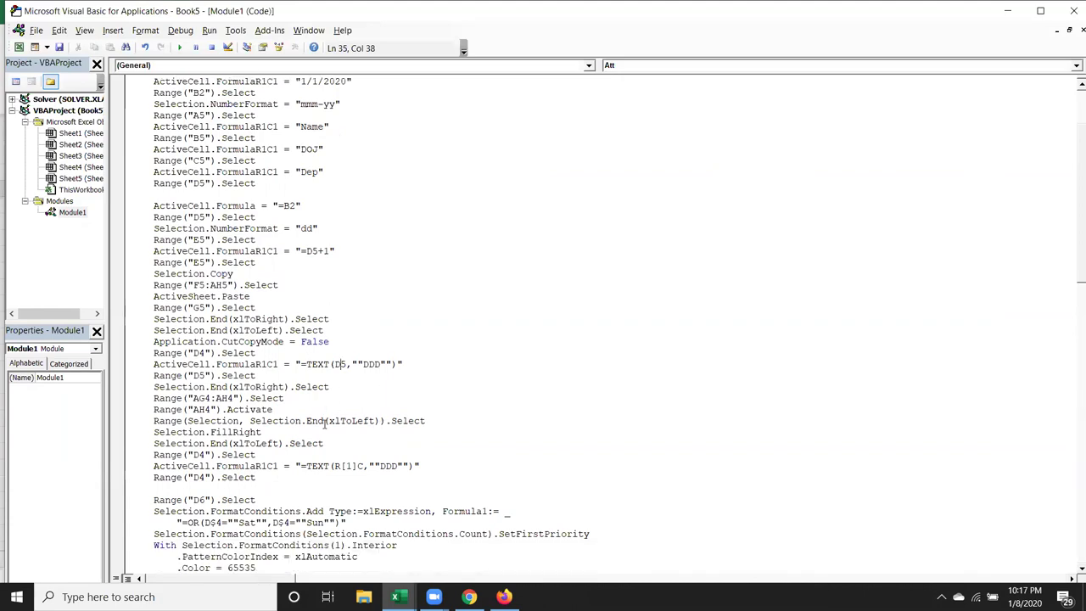
scroll(323, 426, "down", 1)
scroll(323, 427, "down", 1)
scroll(323, 427, "down", 1)
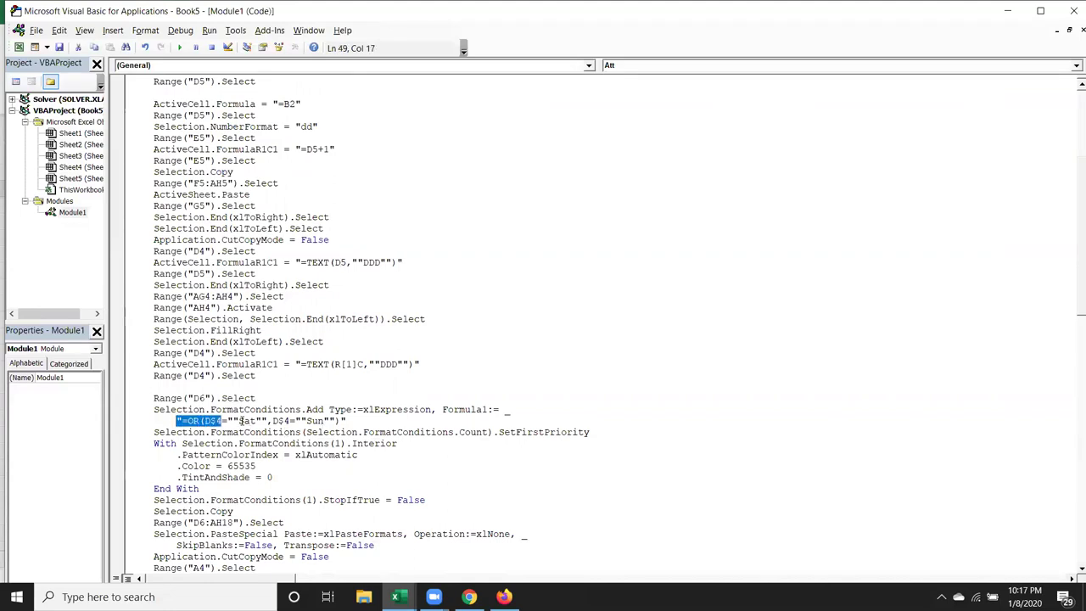
left_click_drag(175, 420, 337, 421)
scroll(341, 511, "down", 1)
scroll(341, 511, "down", 1)
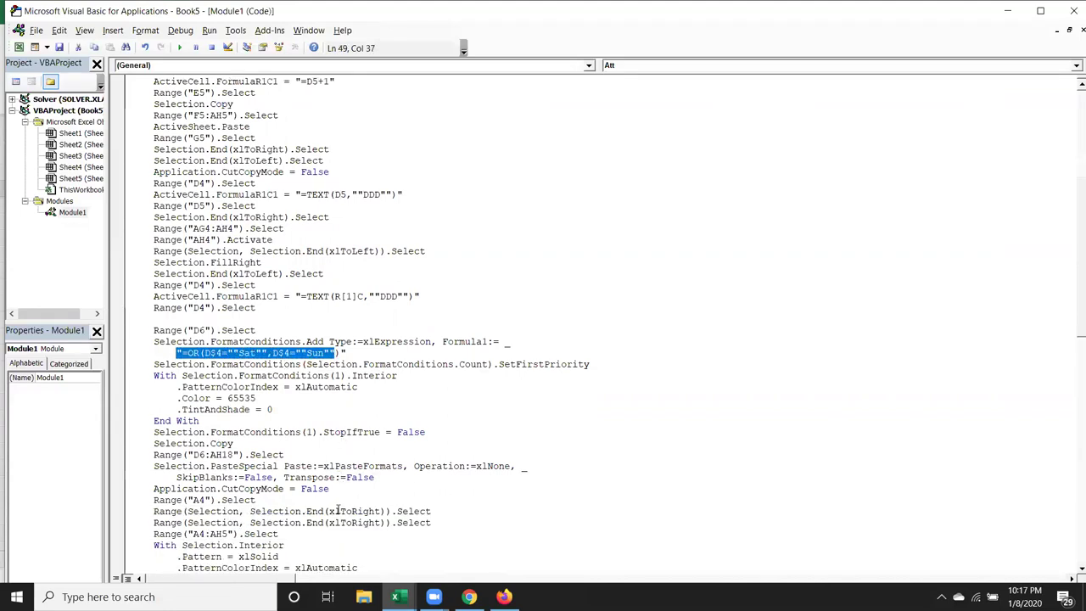
scroll(339, 509, "down", 1)
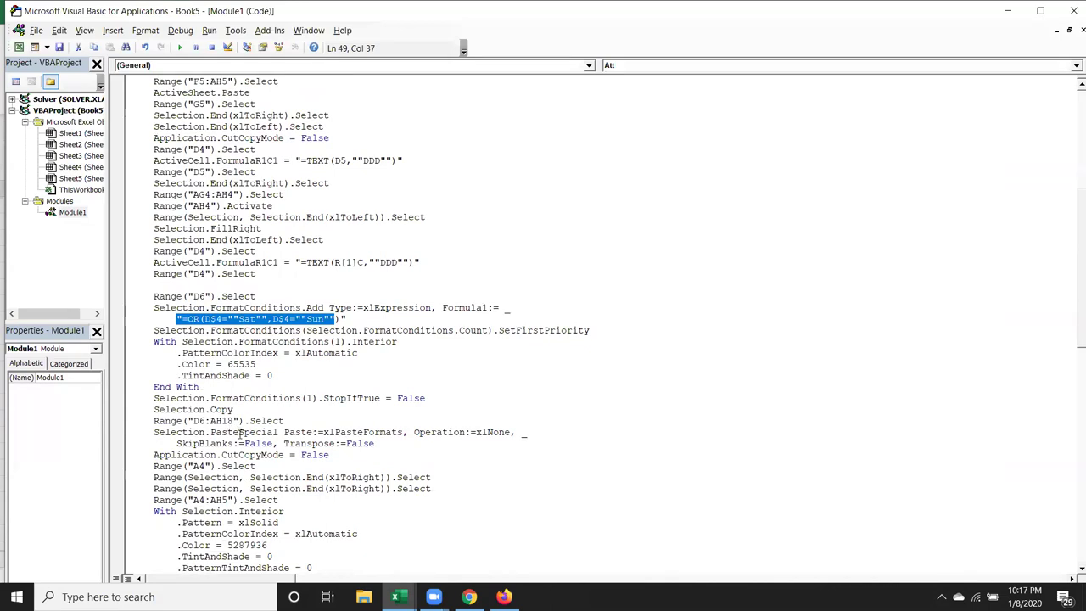
scroll(424, 478, "down", 1)
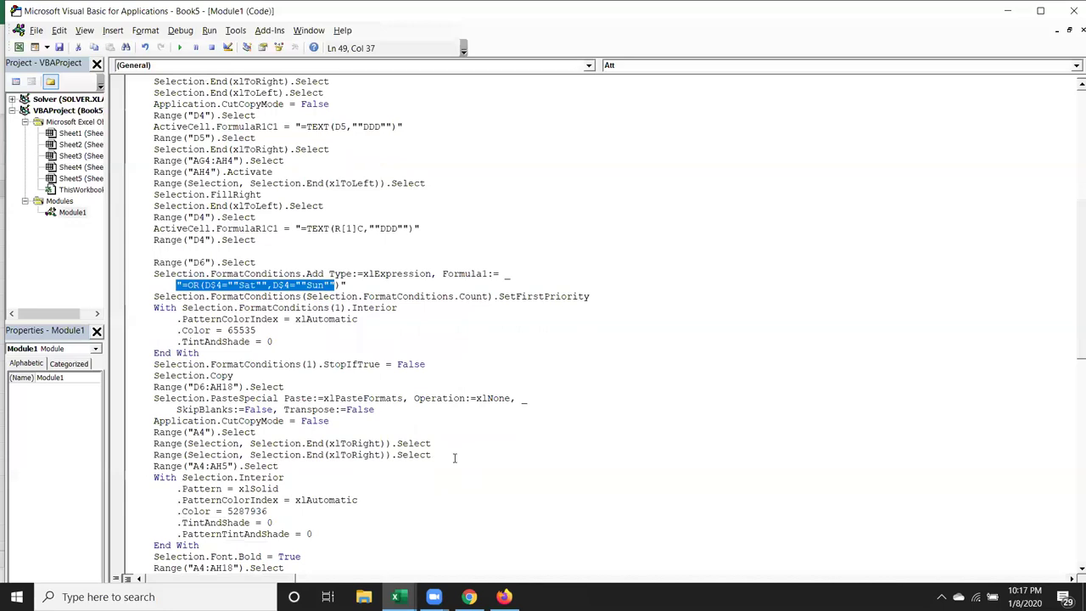
scroll(453, 460, "down", 2)
scroll(451, 461, "down", 3)
scroll(449, 461, "down", 3)
scroll(449, 461, "down", 3)
scroll(449, 461, "up", 2)
scroll(448, 461, "up", 11)
scroll(451, 455, "up", 7)
scroll(451, 455, "up", 1)
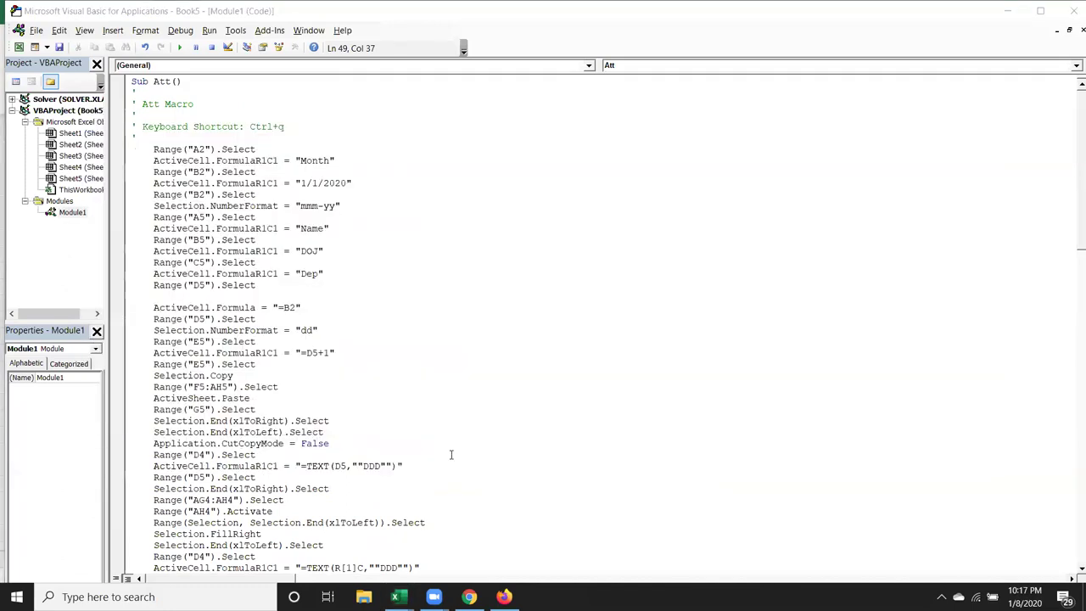
key("alt+Tab")
key("Escape")
mouse_move(131, 182)
left_mouse_down()
mouse_move(355, 182)
mouse_move(297, 178)
left_mouse_up()
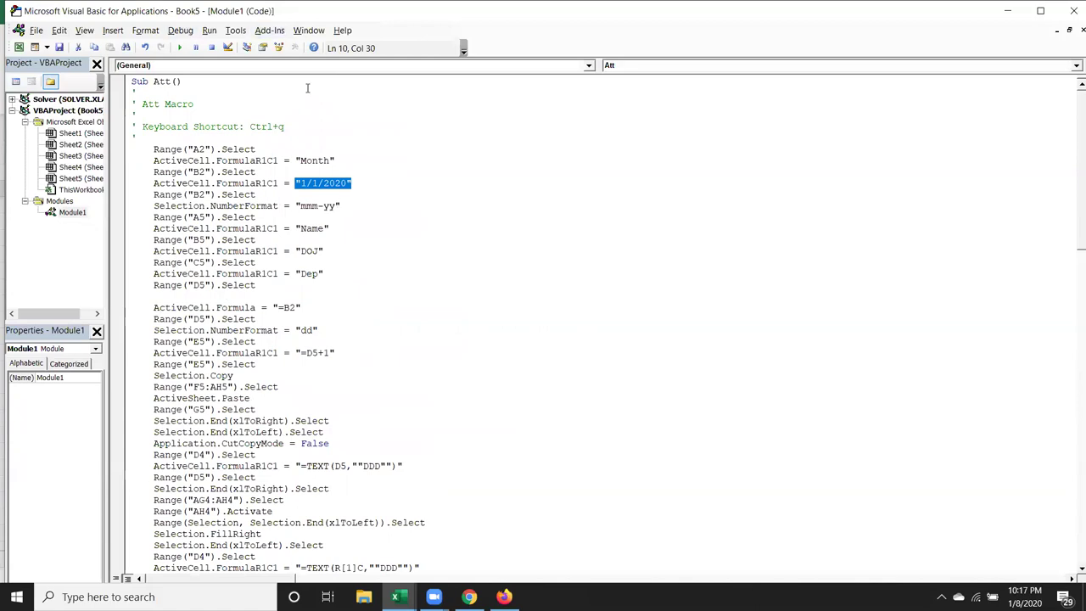
left_click(401, 277)
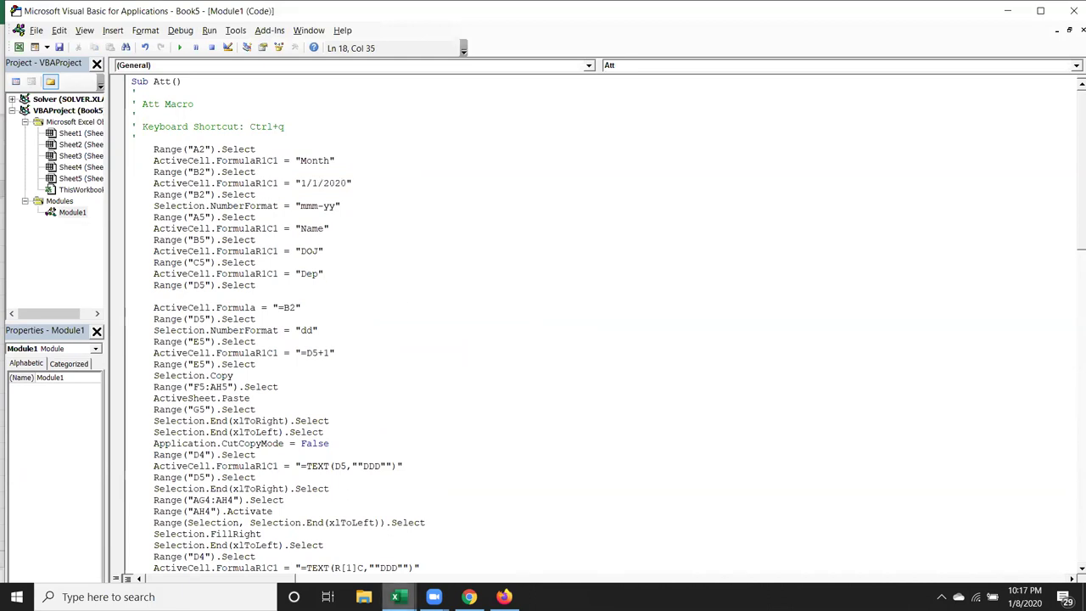
mouse_move(395, 597)
left_click(314, 517)
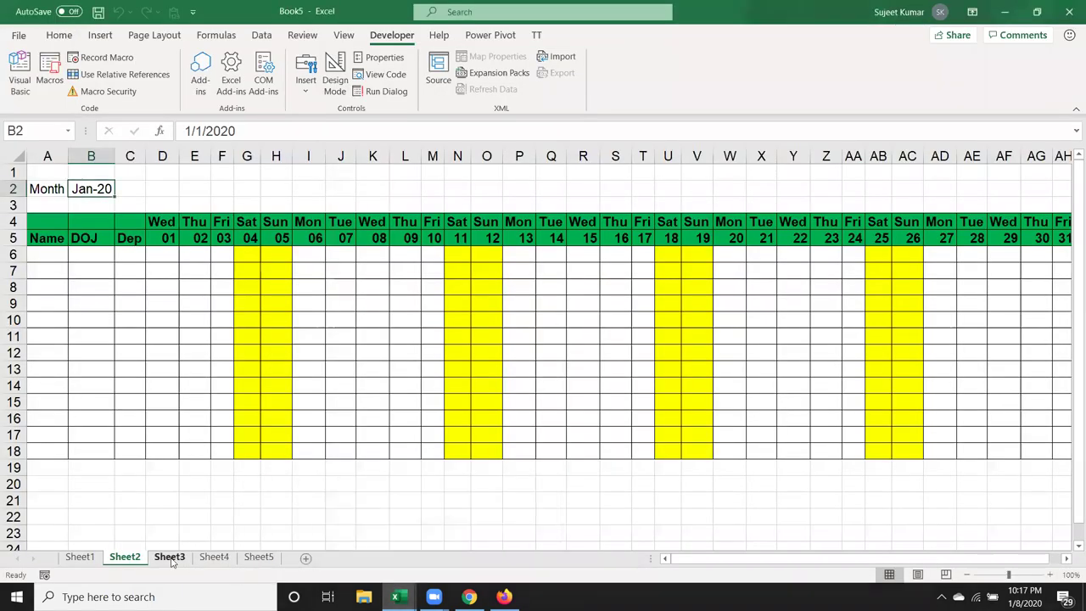
left_click(170, 558)
left_click(49, 72)
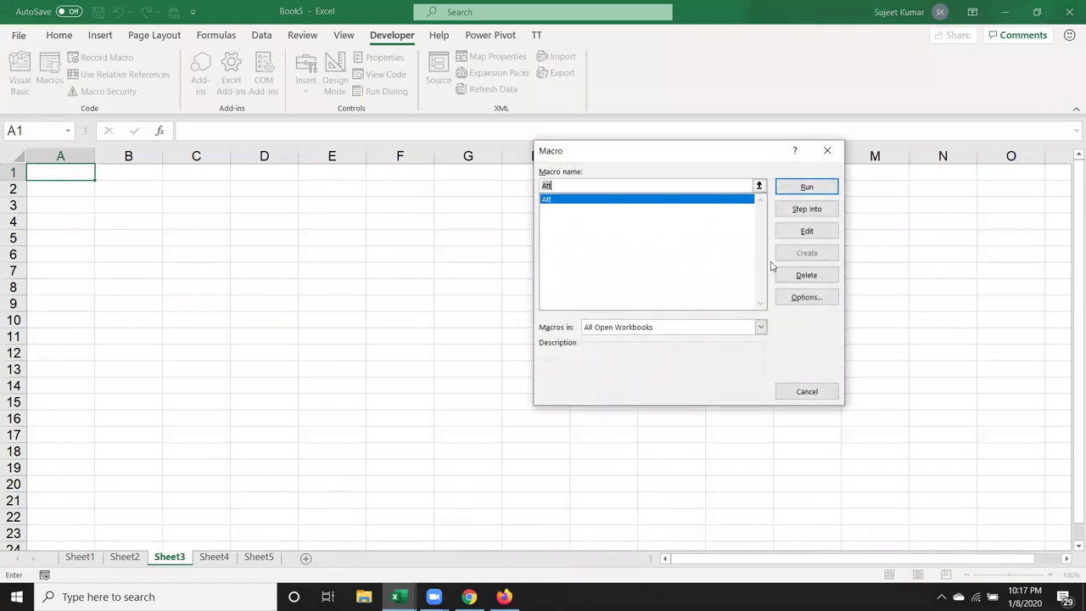
left_click(800, 190)
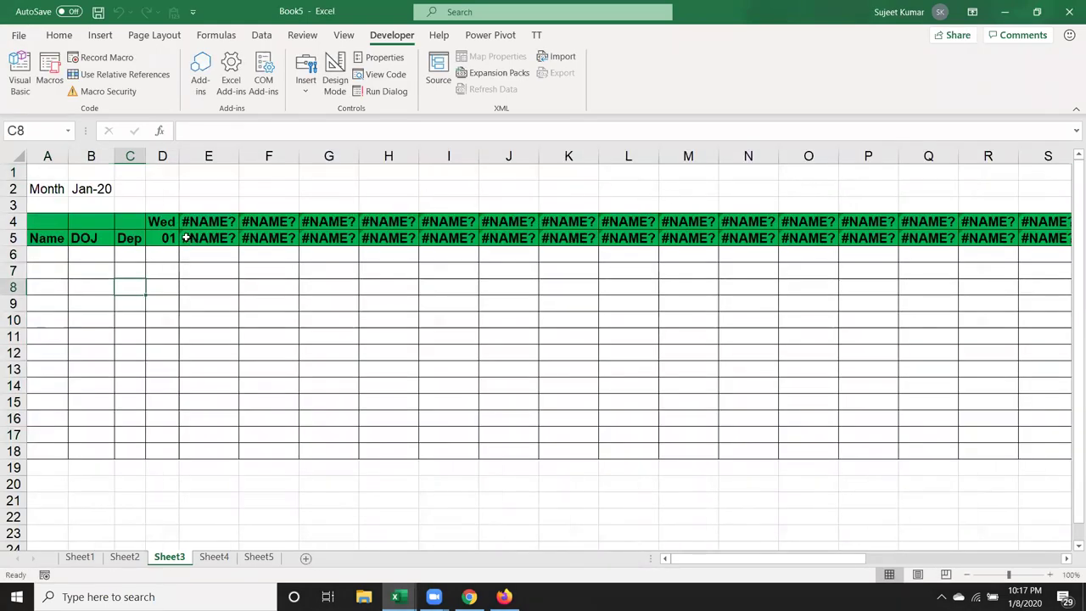
left_click(161, 224)
left_click(193, 223)
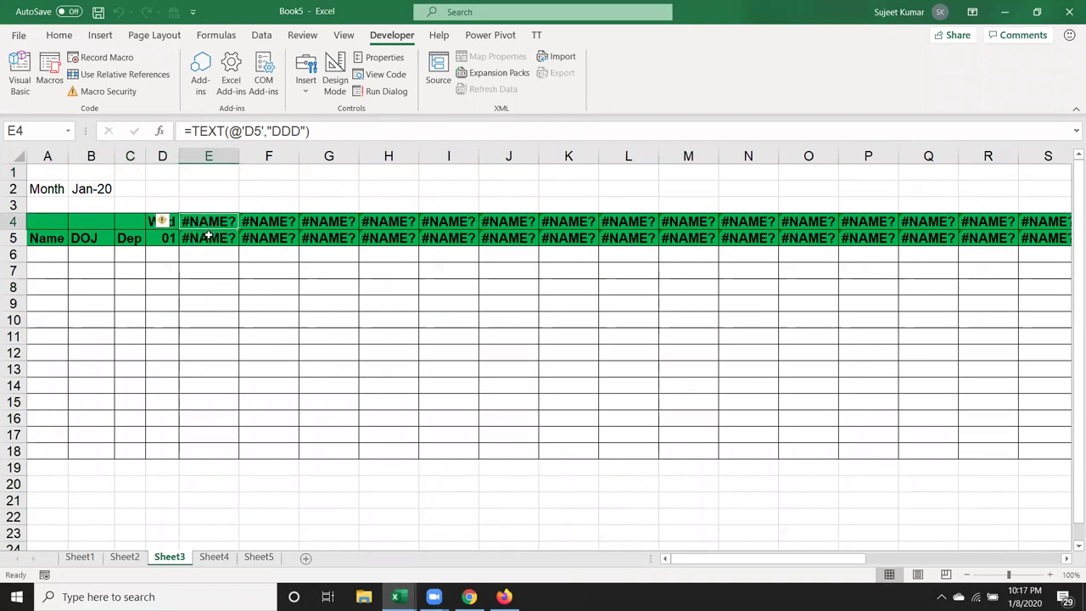
key("alt+Tab")
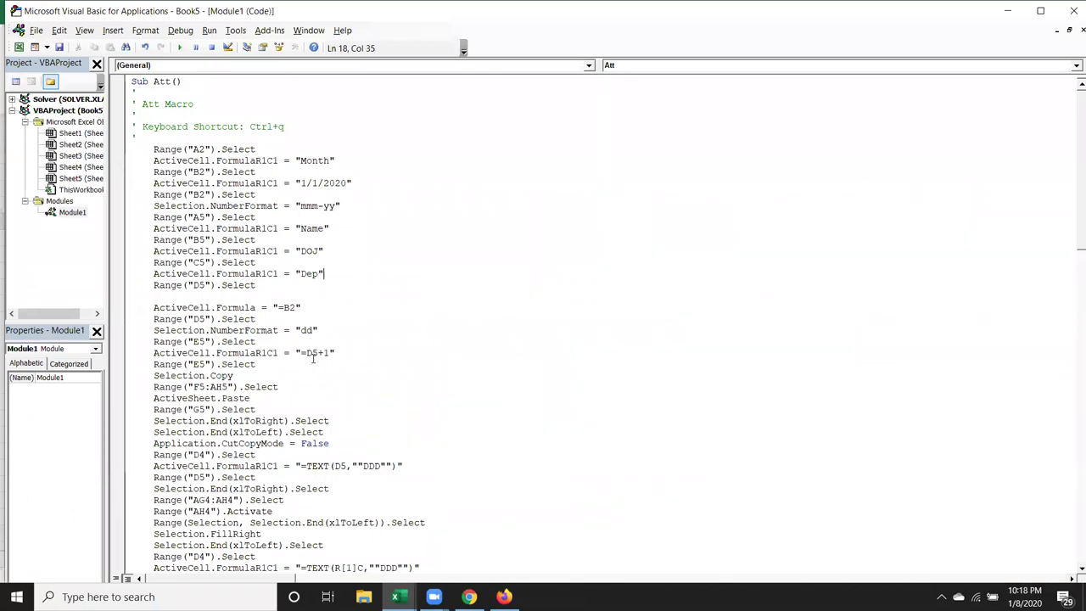
left_click(347, 465)
key("alt+F11")
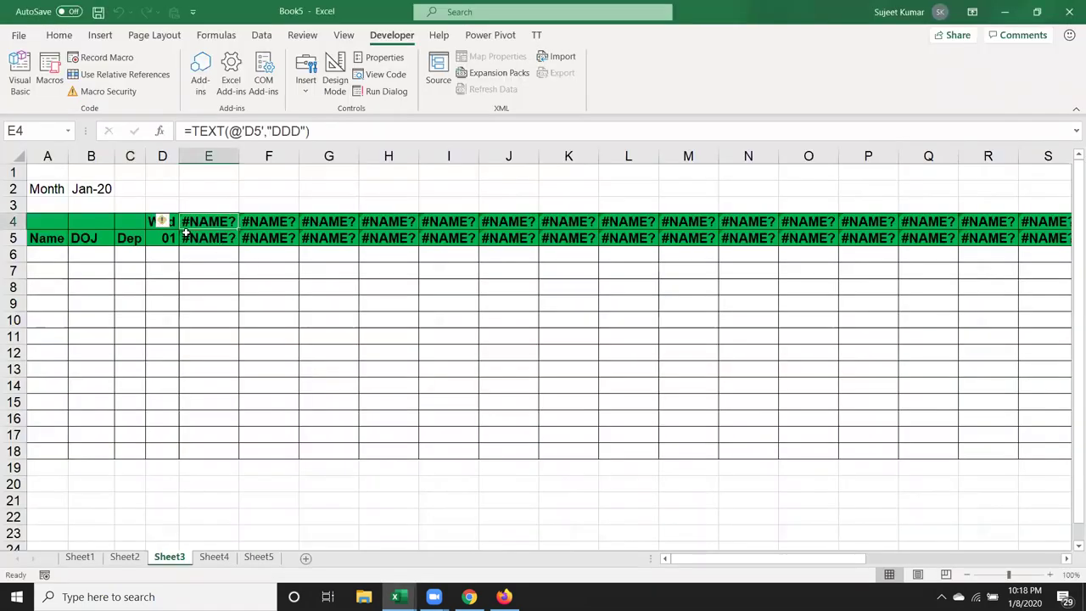
key("ctrl+q")
left_click(185, 226)
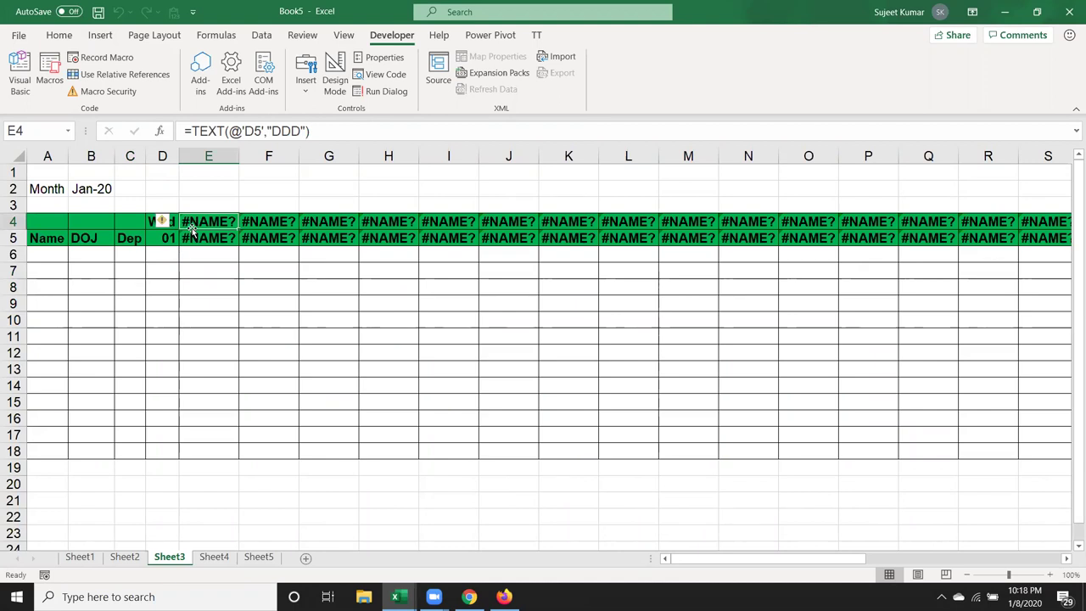
key("alt+F11")
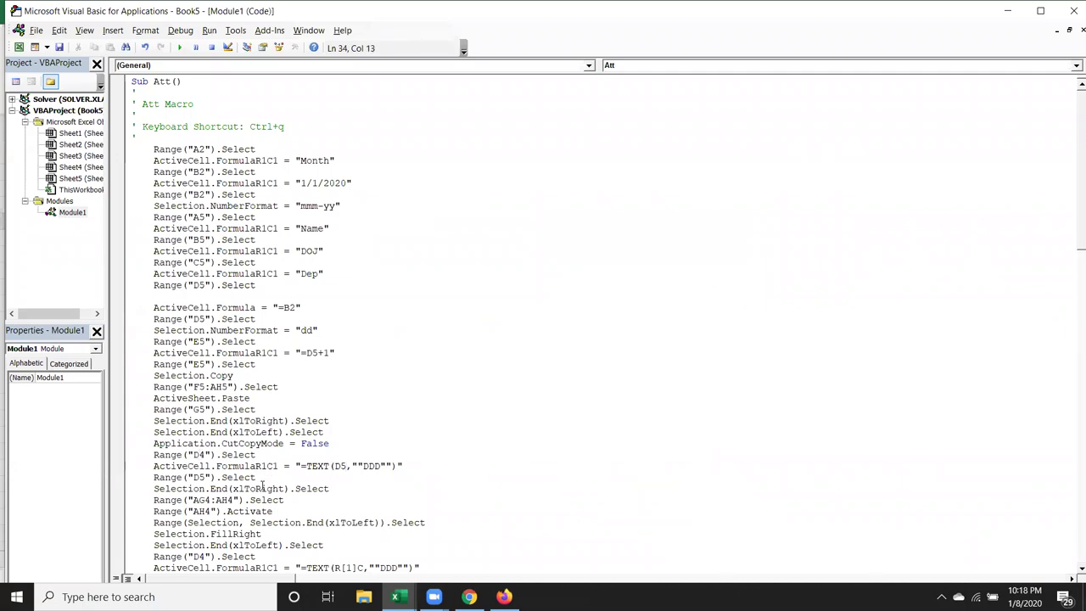
key("alt+F11")
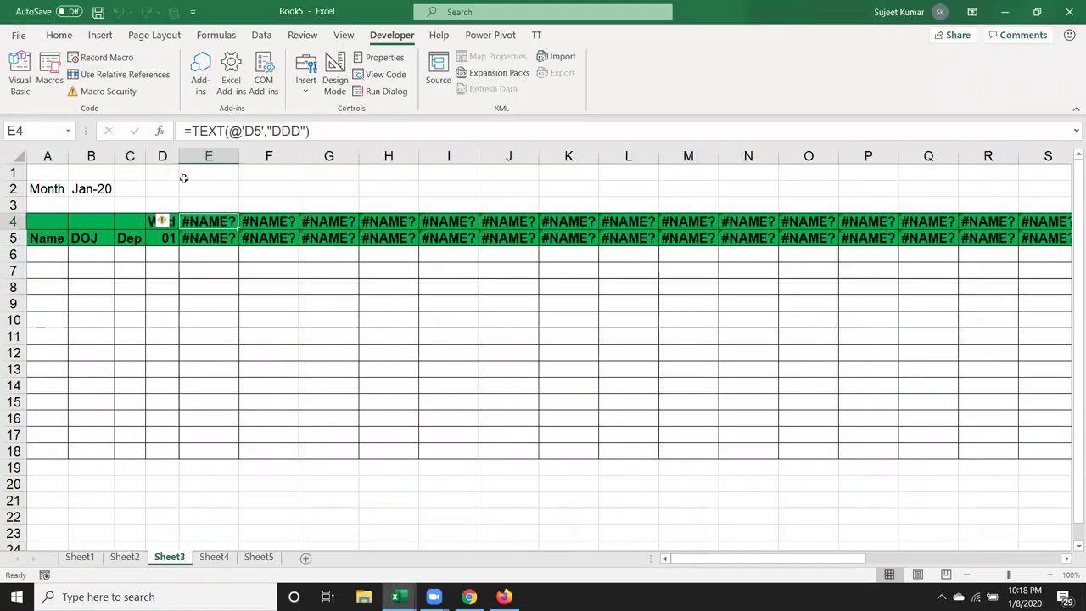
key("ctrl+q")
left_click(156, 223)
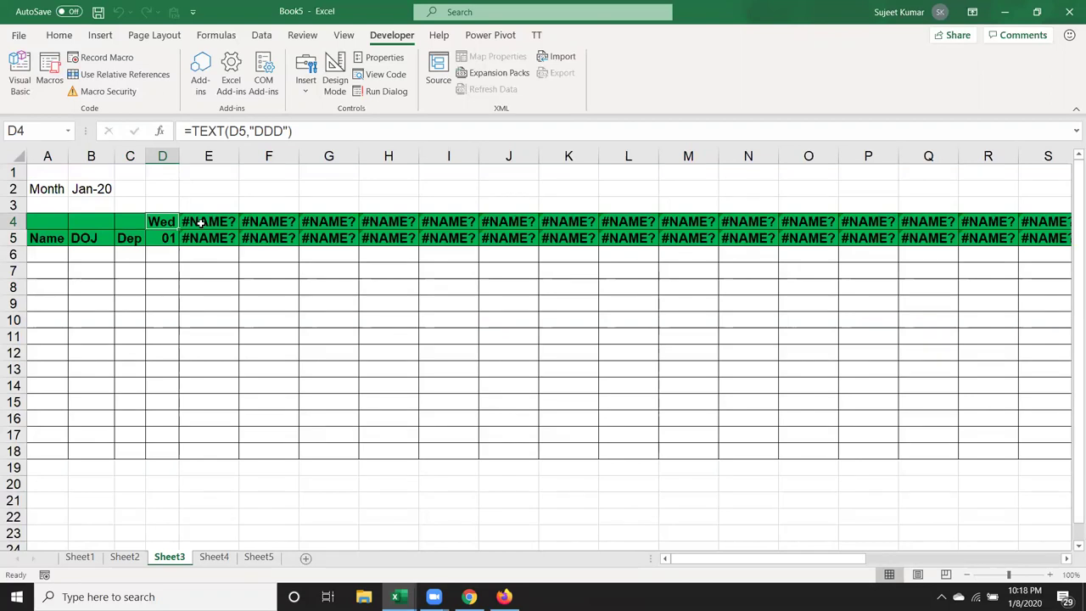
left_click(200, 222)
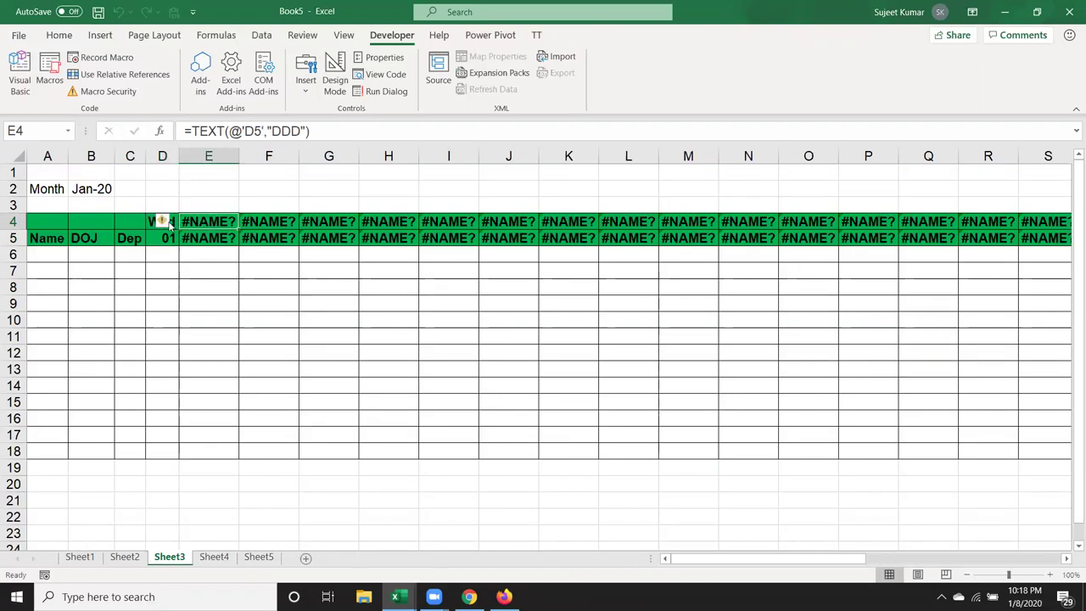
key("Left")
key("Left")
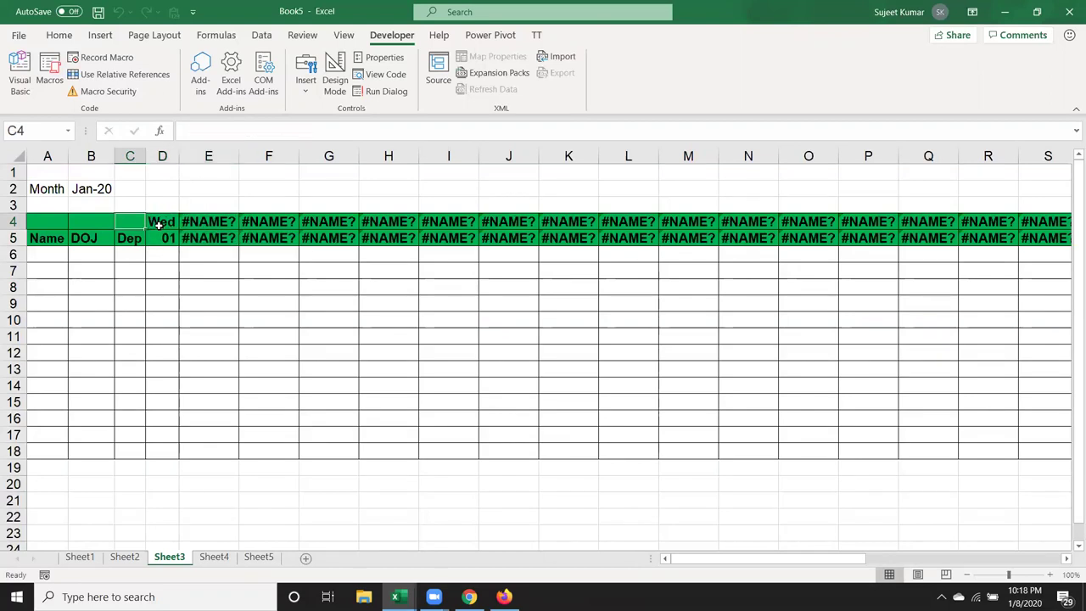
key("Right")
key("alt+F11")
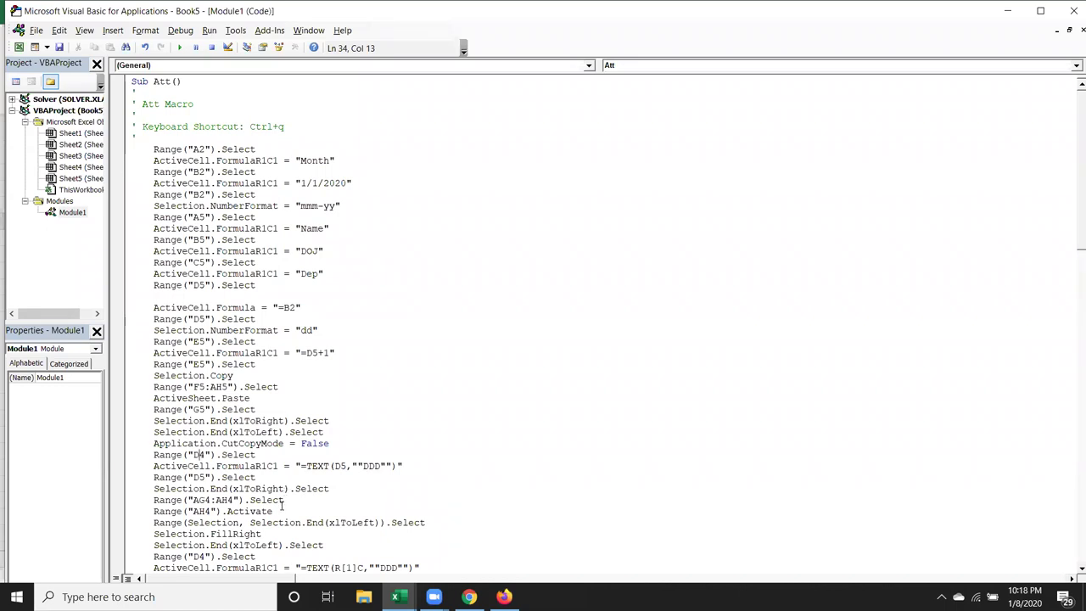
Step: Select the Range("D4").Select and R1C1 =TEXT(R[1]C,"DDD") lines in the code
scroll(296, 522, "down", 1)
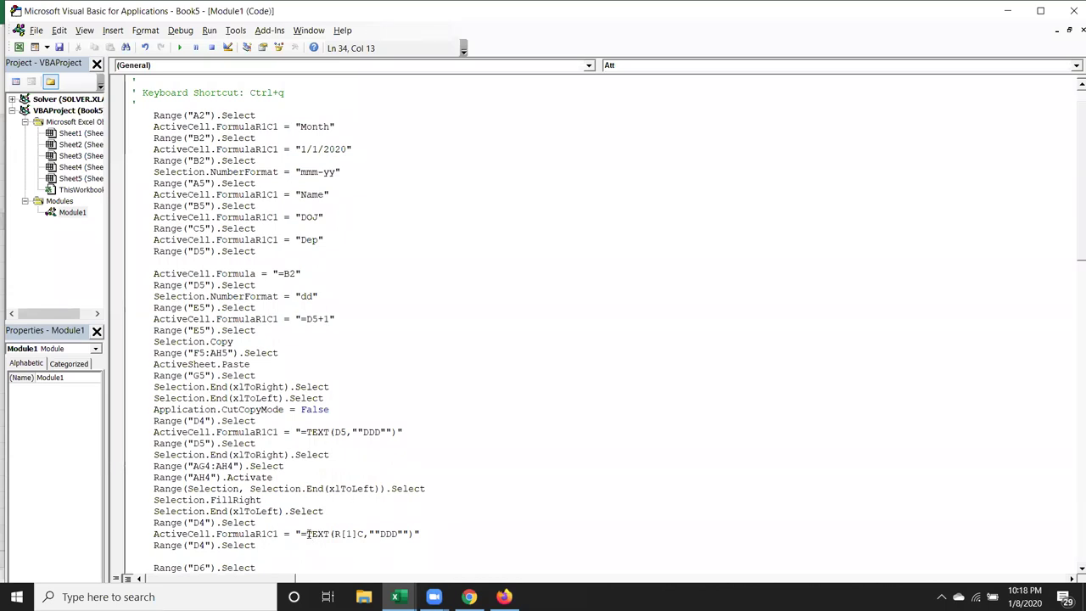
scroll(308, 534, "down", 1)
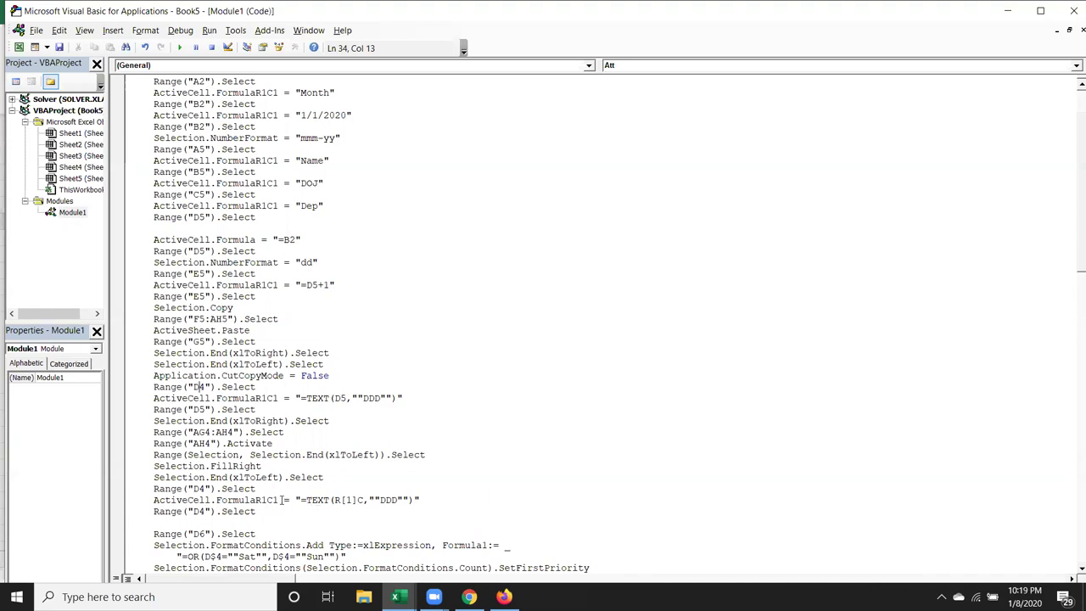
left_click_drag(254, 500, 279, 501)
left_click(218, 490)
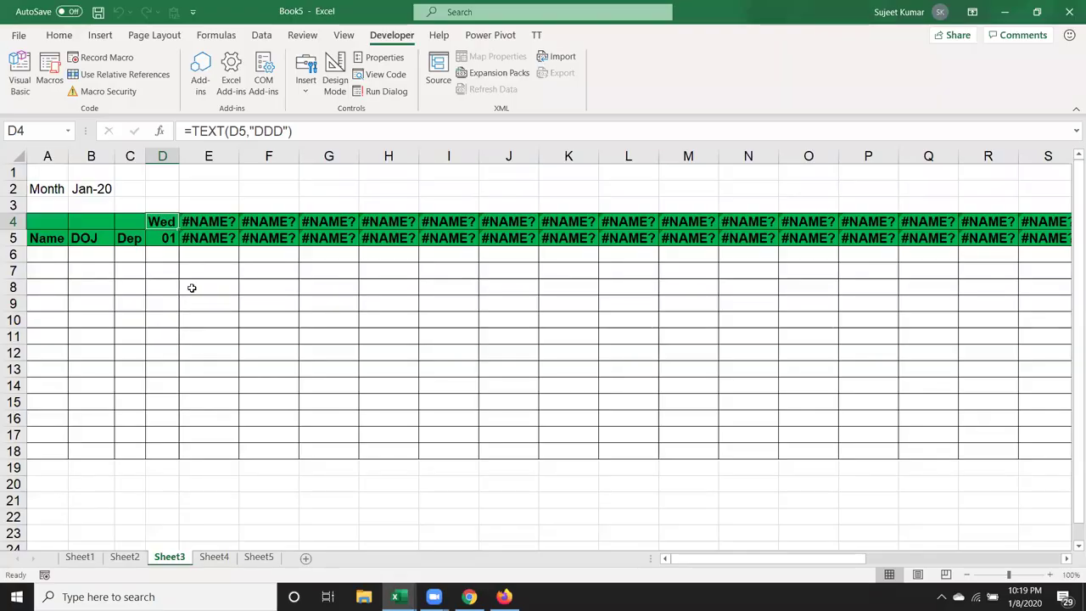
key("alt+F11")
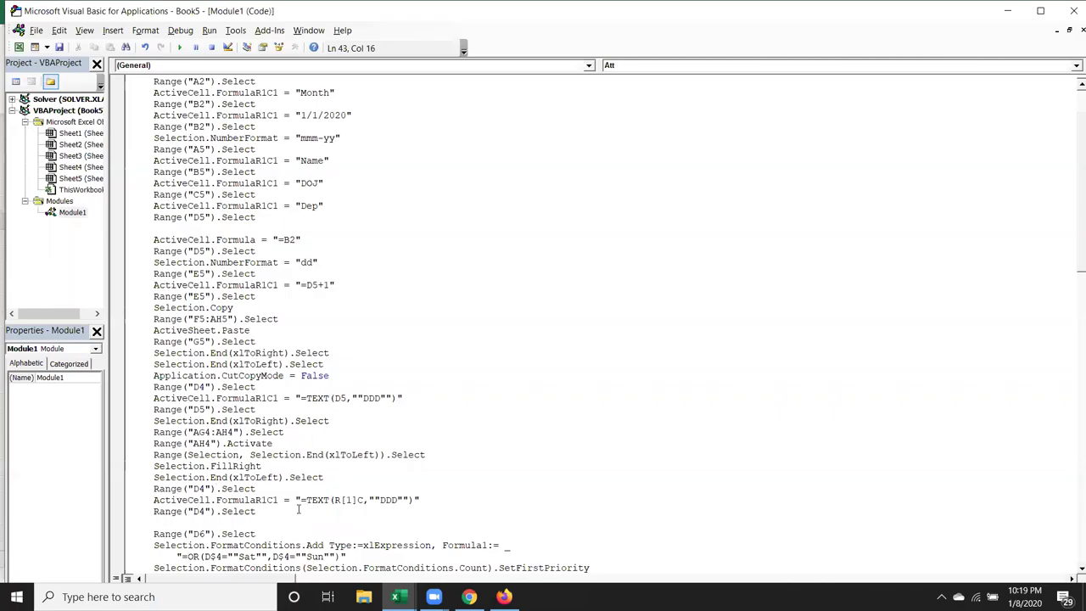
scroll(314, 492, "down", 1)
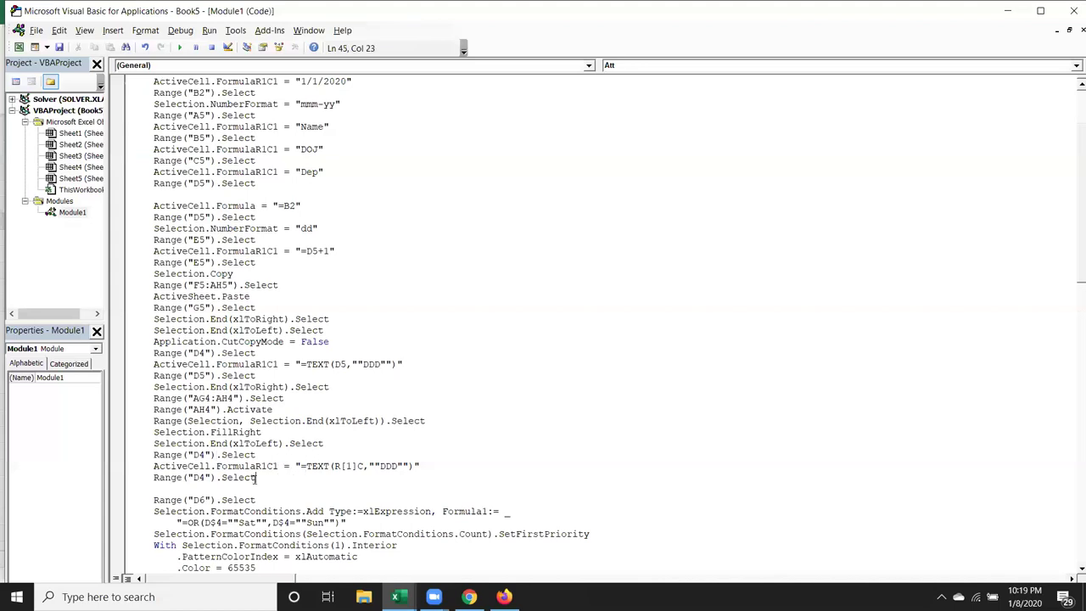
left_click_drag(257, 480, 151, 459)
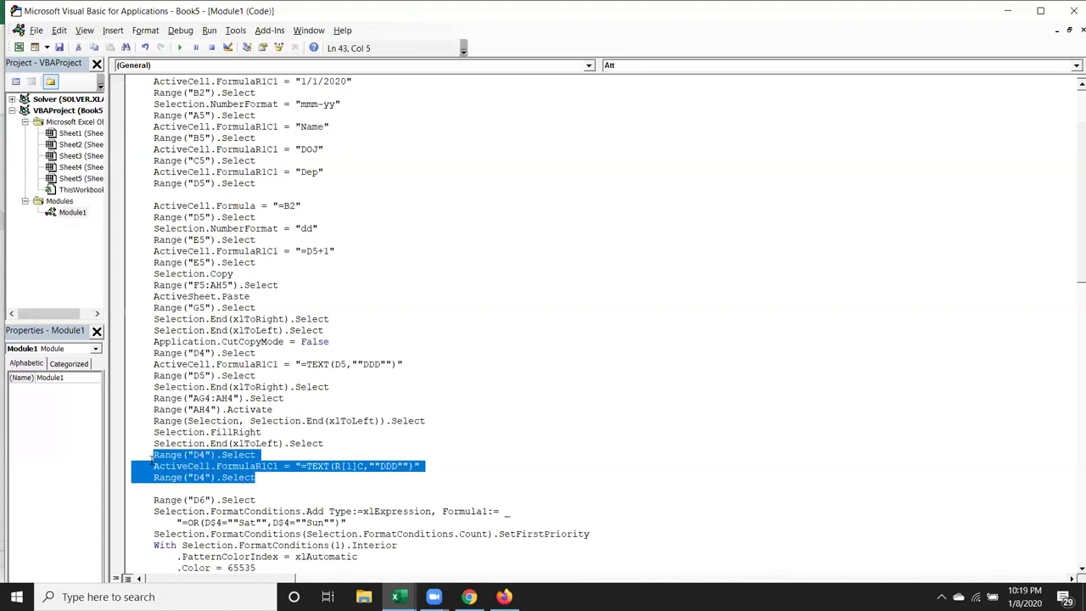
left_click_drag(422, 465, 152, 455)
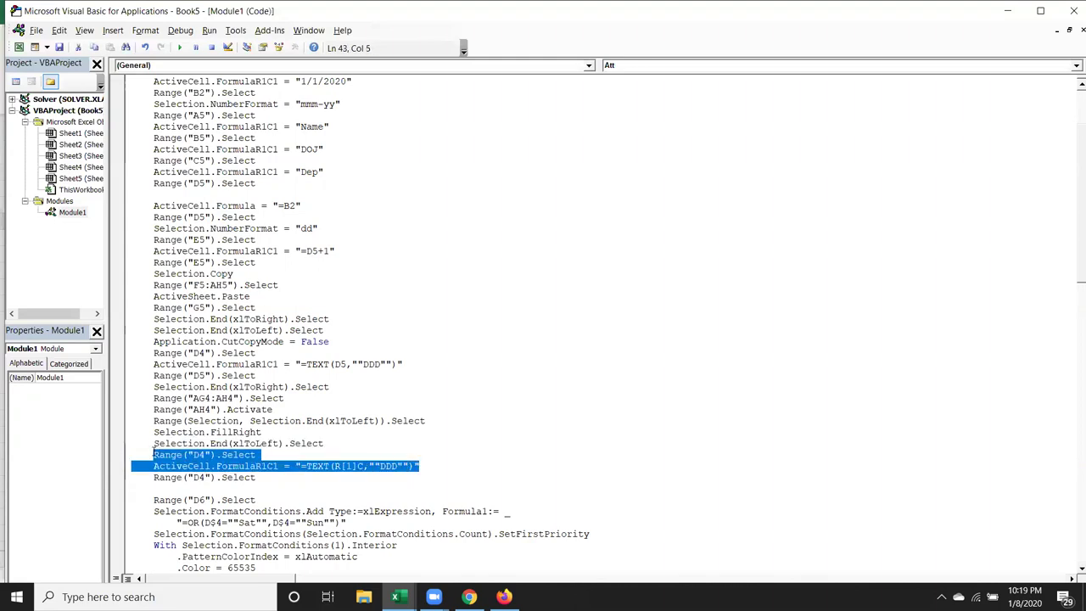
Step: Delete the redundant R1C1 TEXT lines and rerun the Att macro on Sheet4
key("Delete")
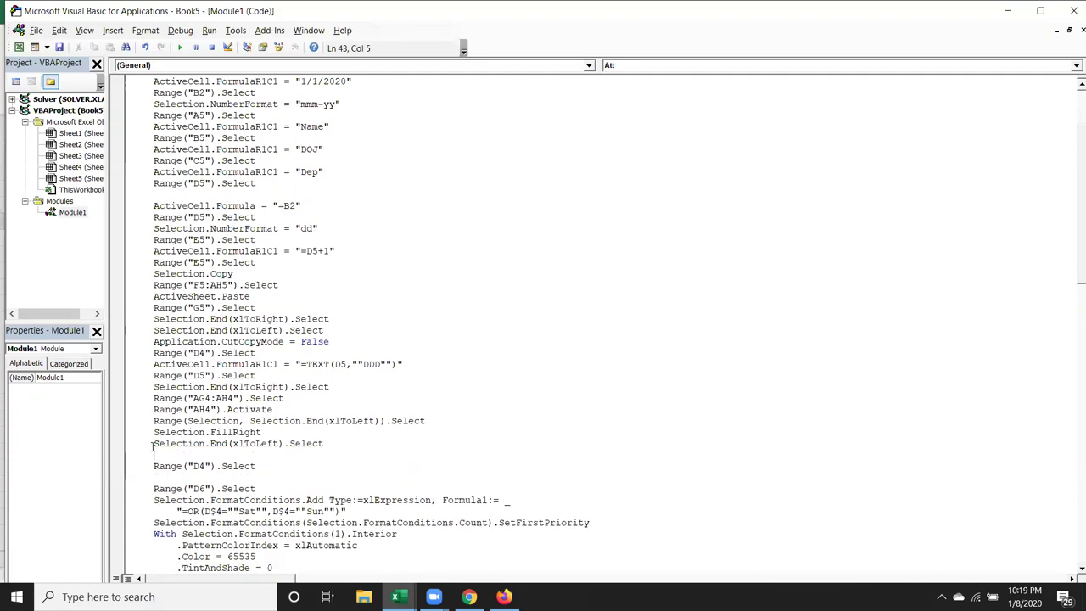
key("alt+F11")
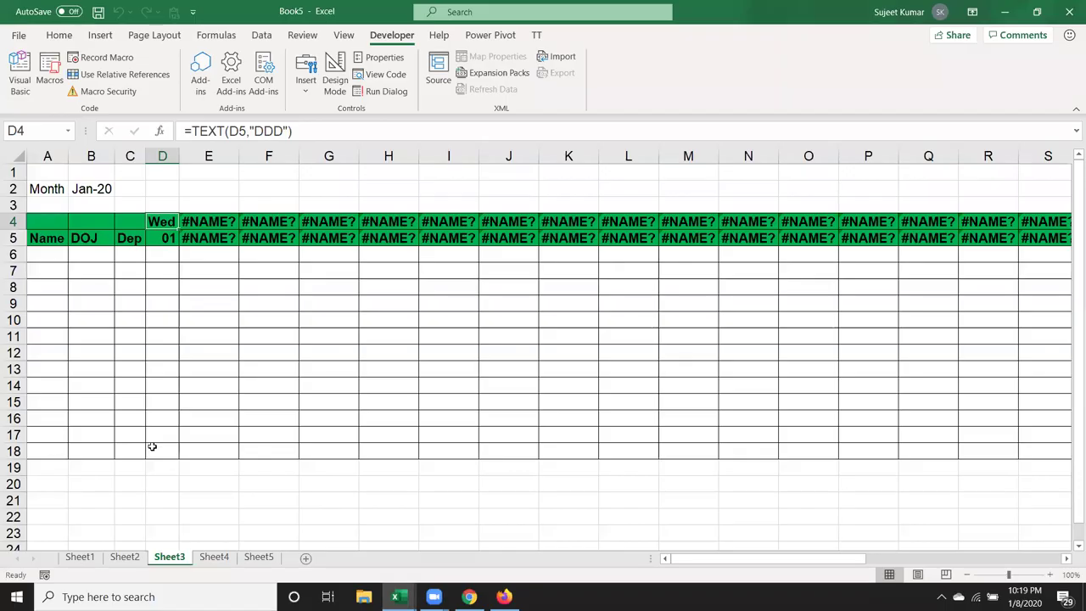
left_click(214, 556)
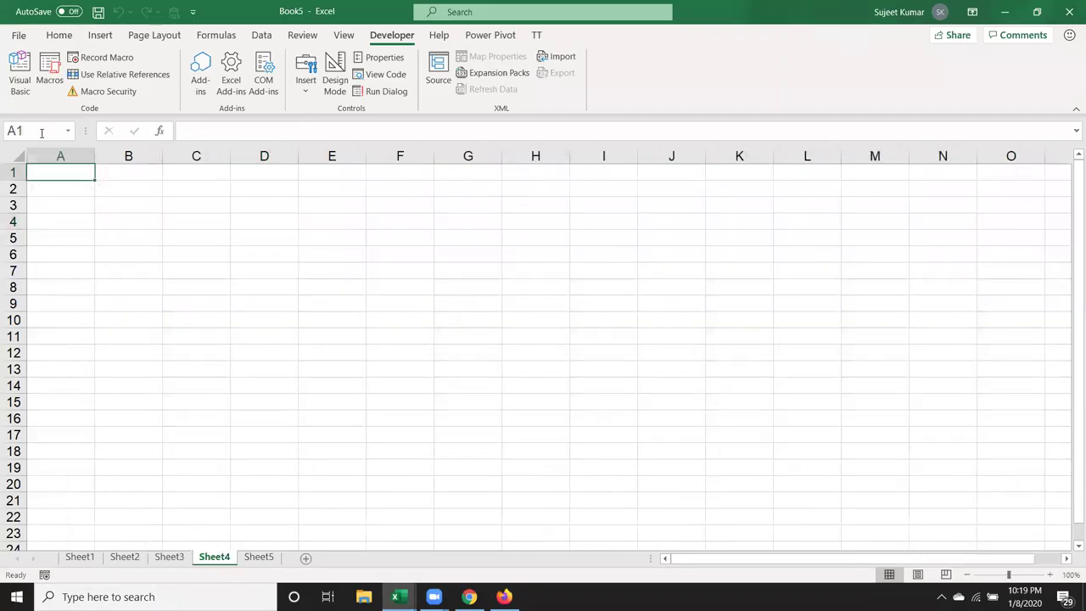
left_click(46, 95)
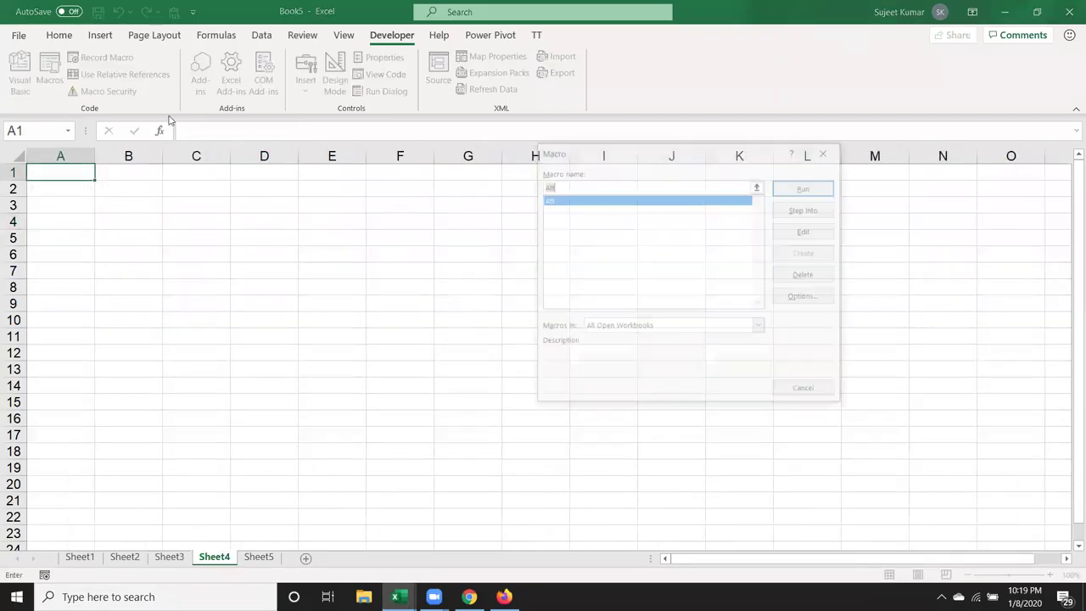
left_click(806, 186)
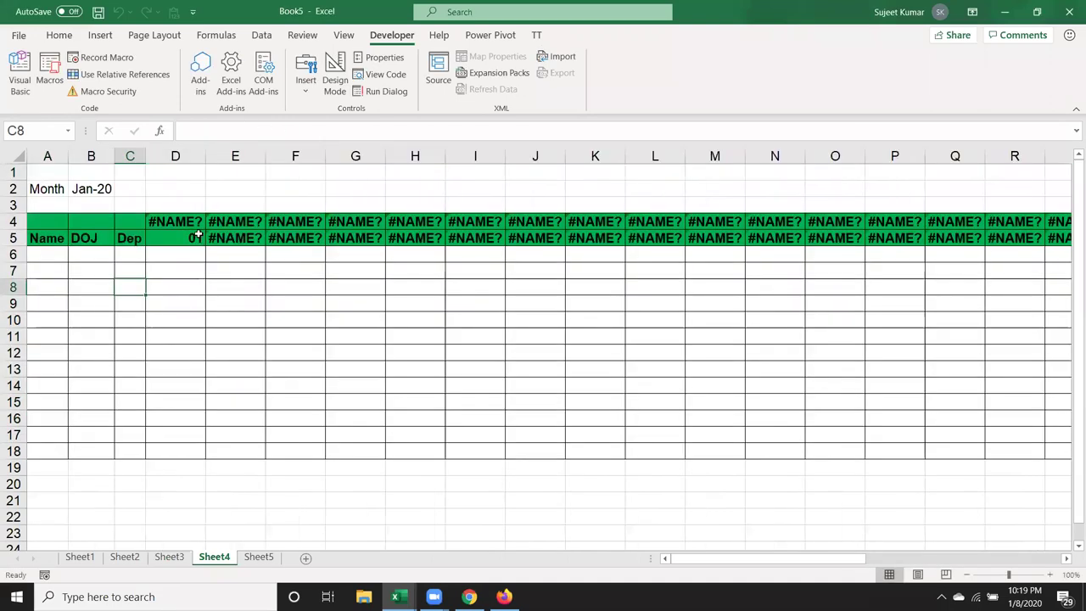
Step: Check that D4 got =TEXT(@'D5',"DDD") showing #NAME?, then return to the code
left_click(181, 220)
key("alt+F11")
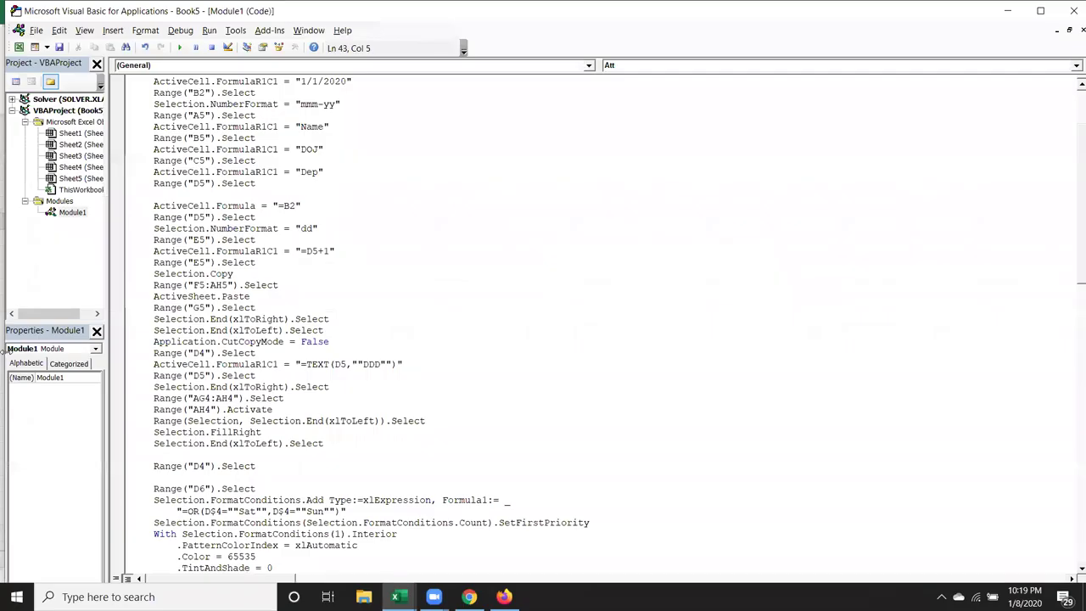
key("alt+F11")
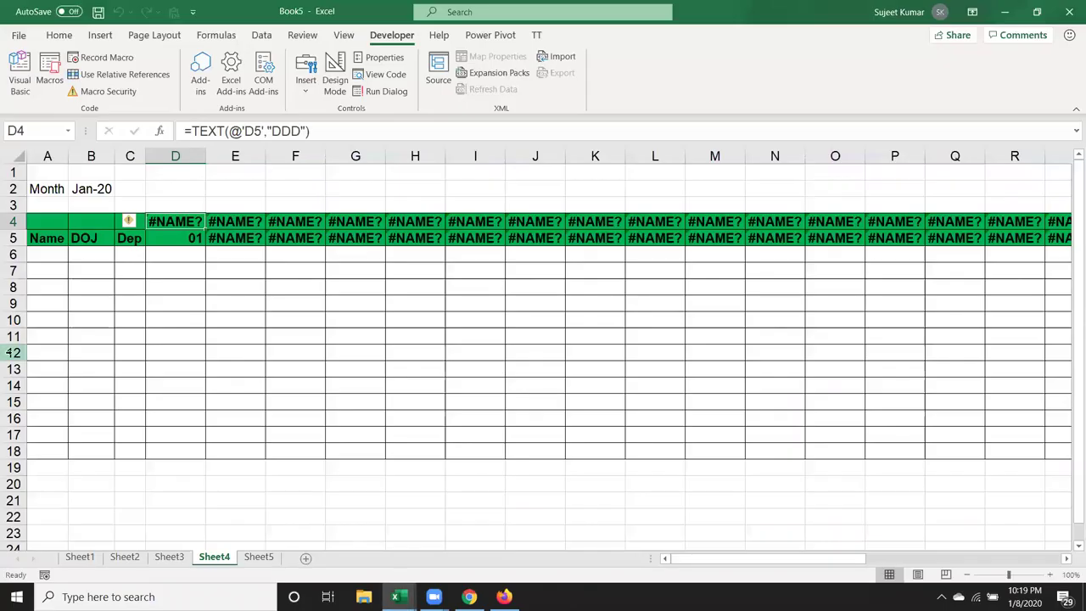
key("alt+Tab")
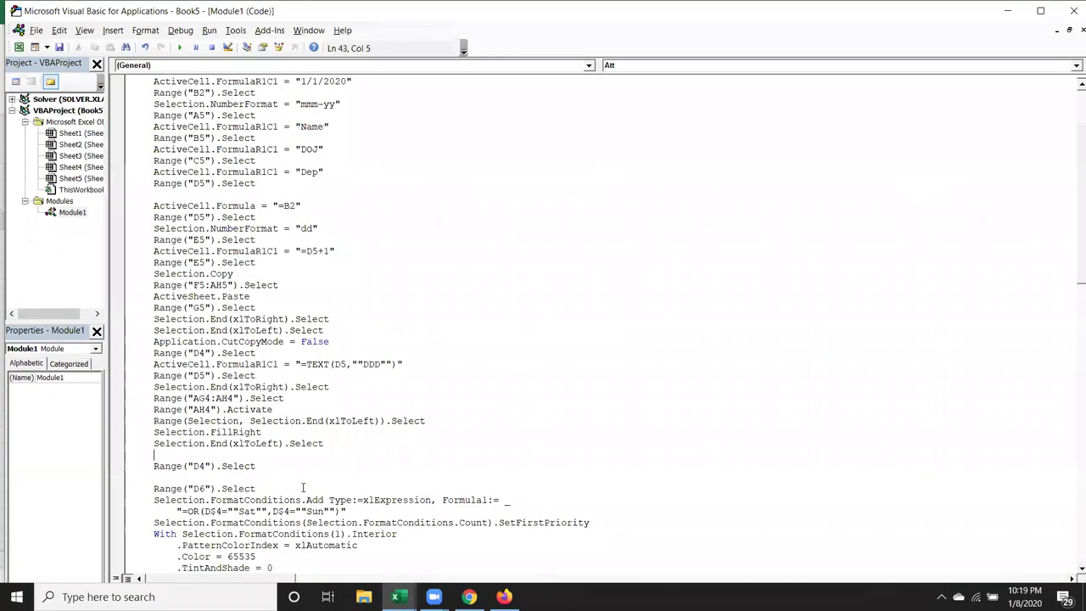
Step: Scroll through the Att code, checking the FillRight step and the D5 TEXT formula
scroll(302, 488, "down", 3)
scroll(302, 488, "down", 5)
scroll(299, 492, "down", 4)
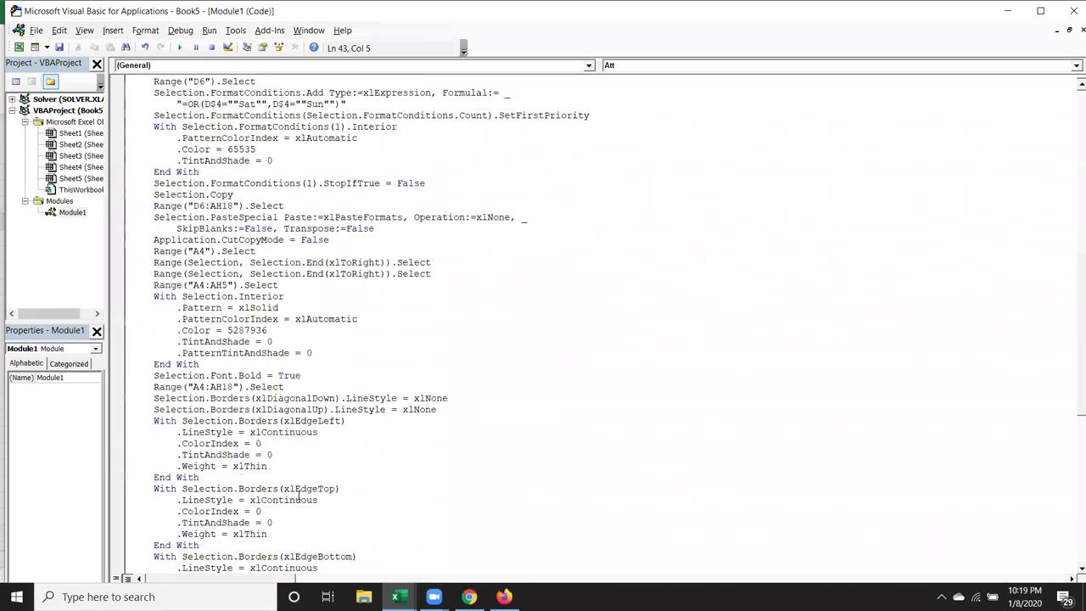
scroll(298, 496, "down", 7)
scroll(298, 496, "down", 6)
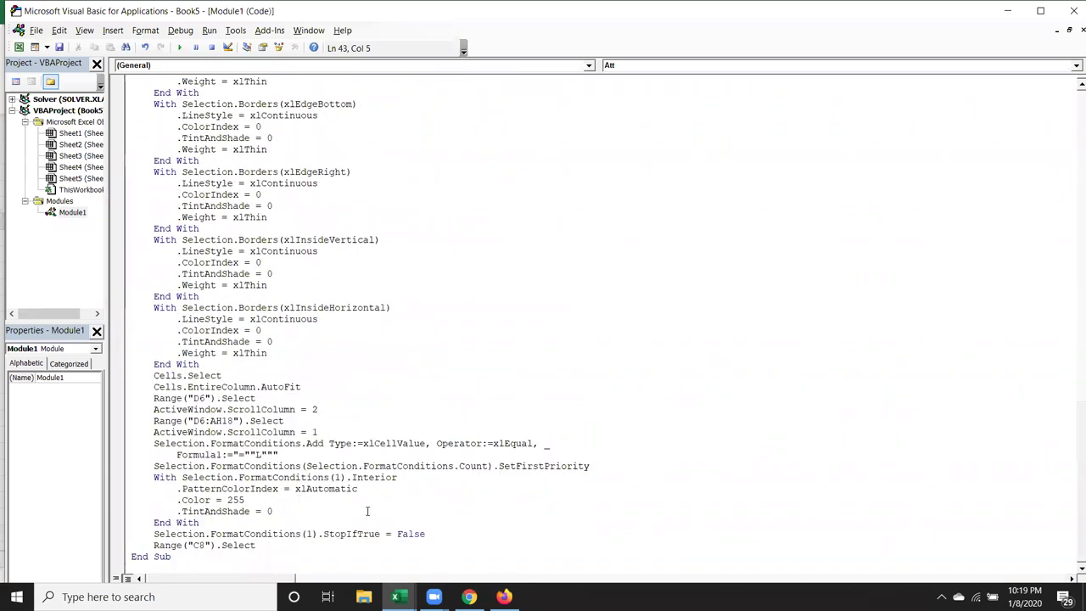
scroll(367, 511, "up", 7)
scroll(367, 511, "up", 7)
scroll(367, 510, "up", 5)
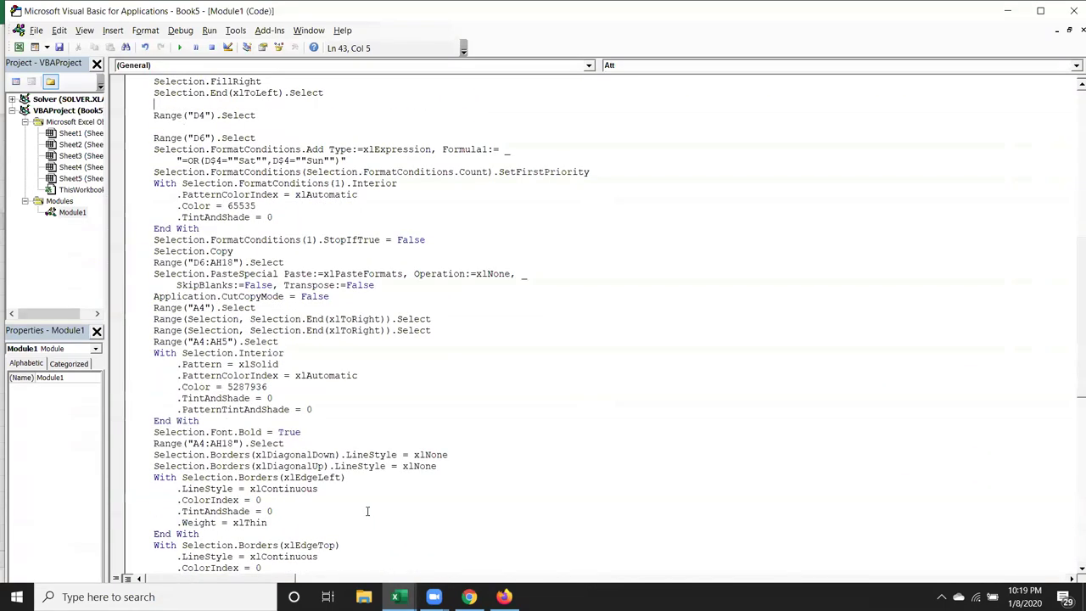
scroll(368, 510, "up", 10)
scroll(368, 510, "up", 1)
scroll(362, 511, "down", 3)
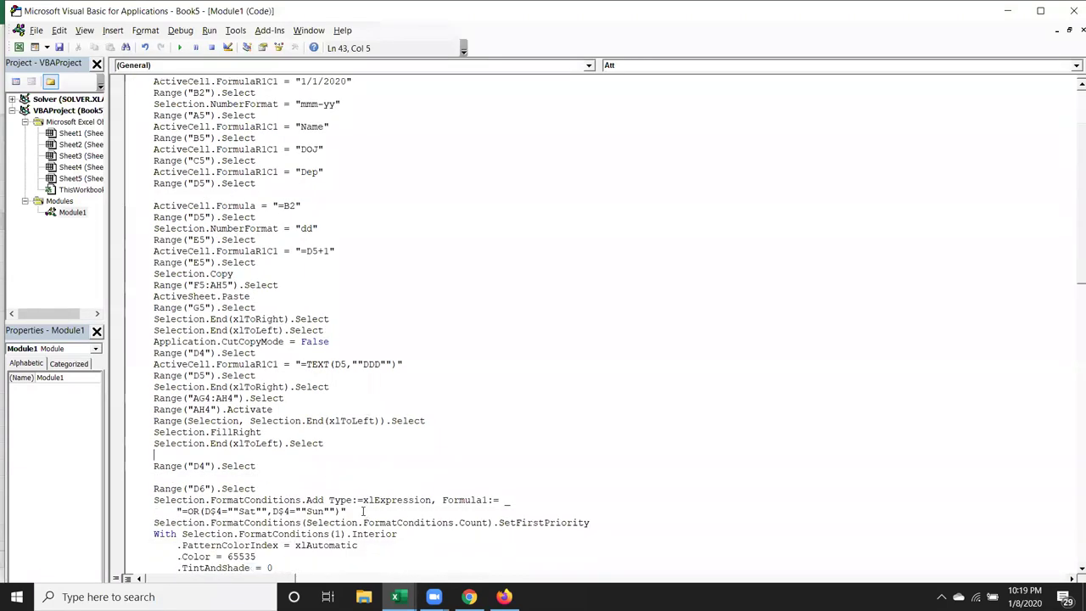
left_click(192, 458)
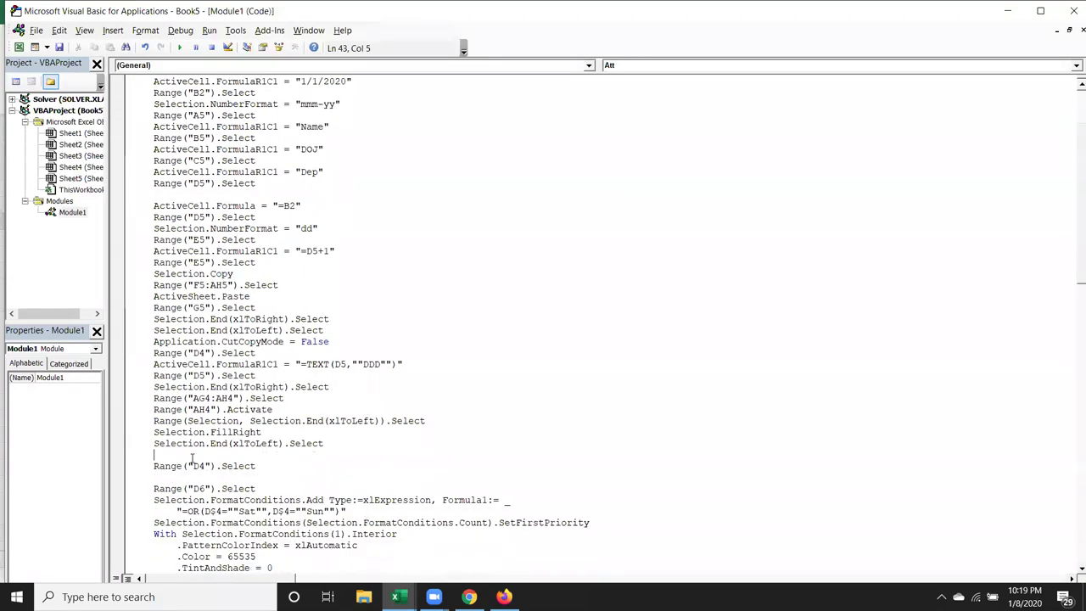
double_click(240, 434)
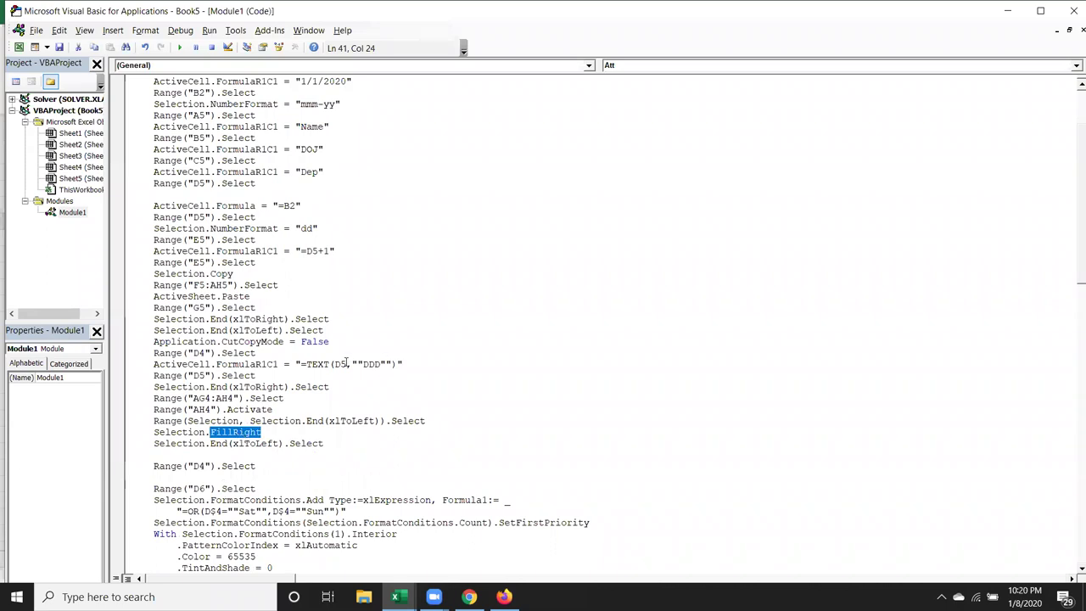
left_click(340, 364)
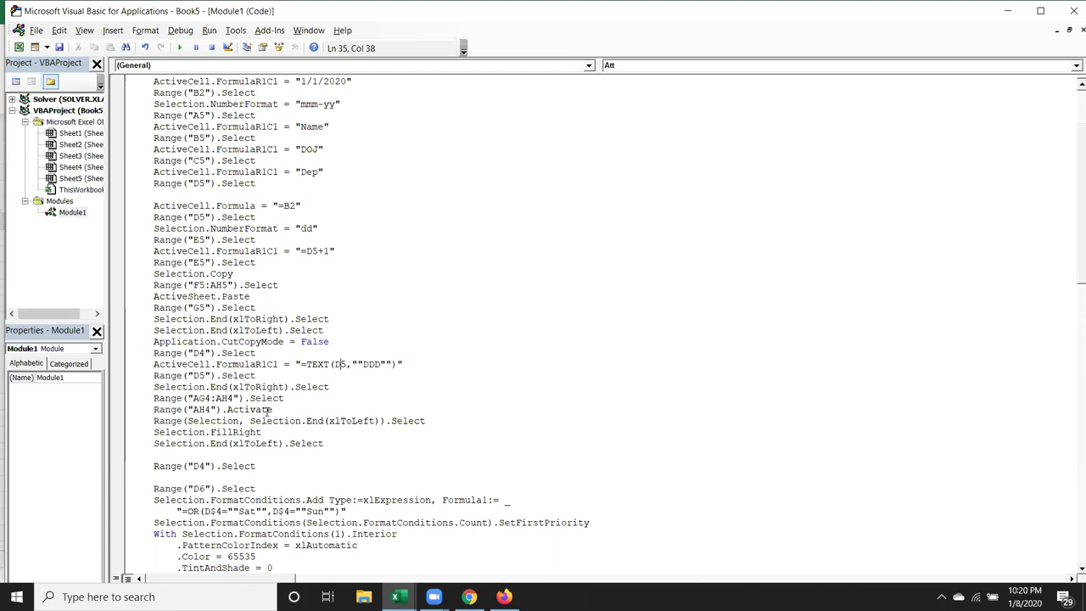
Step: Delete the Range("AH4").Activate and xlToLeft selection lines, then return to Excel
left_click_drag(272, 409, 122, 413)
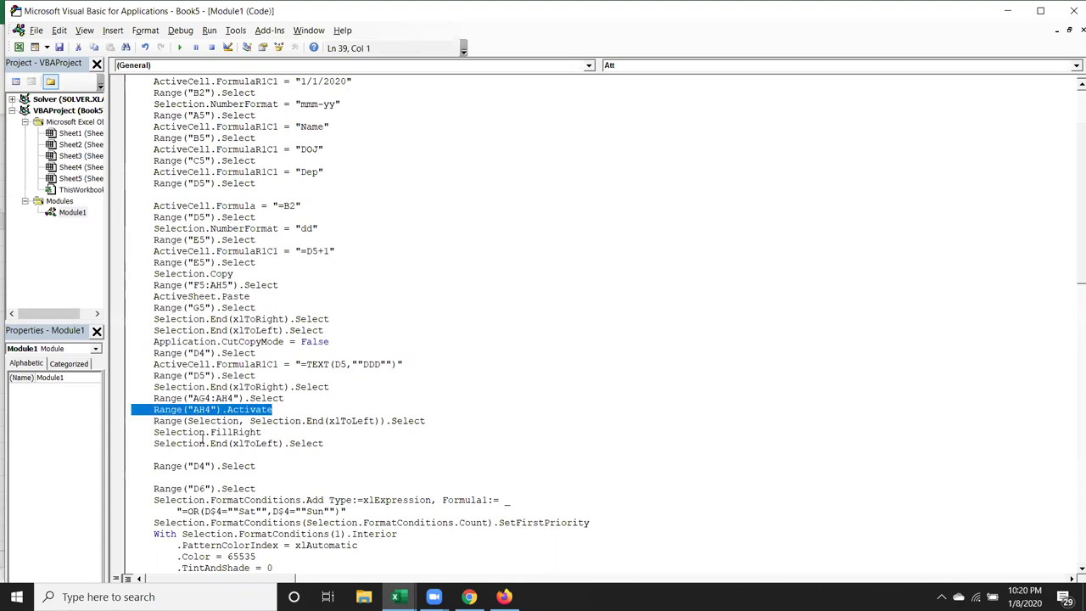
left_click(297, 412)
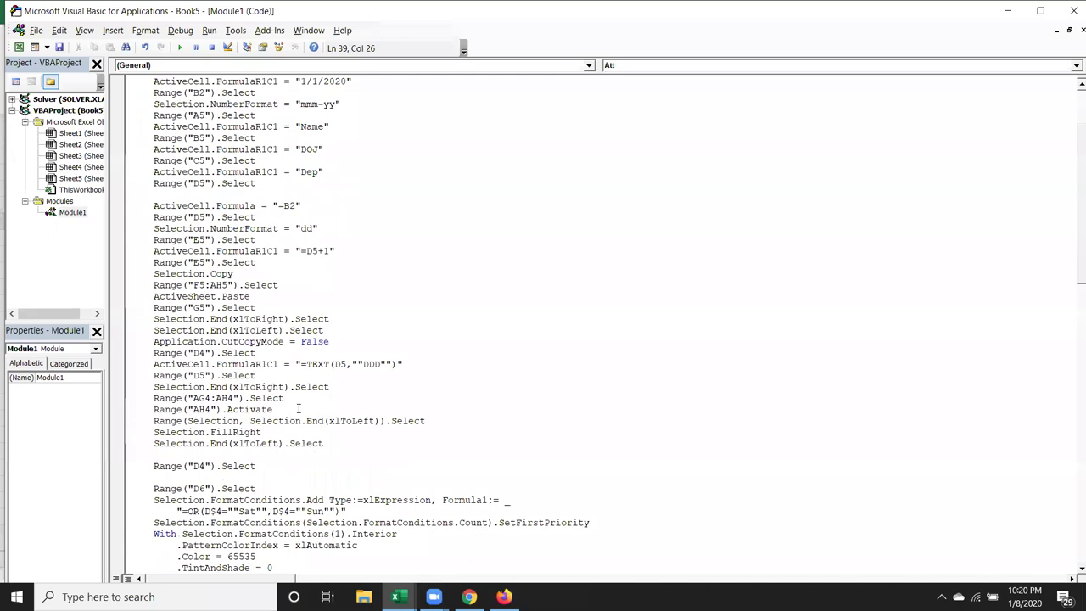
left_click_drag(285, 397, 149, 398)
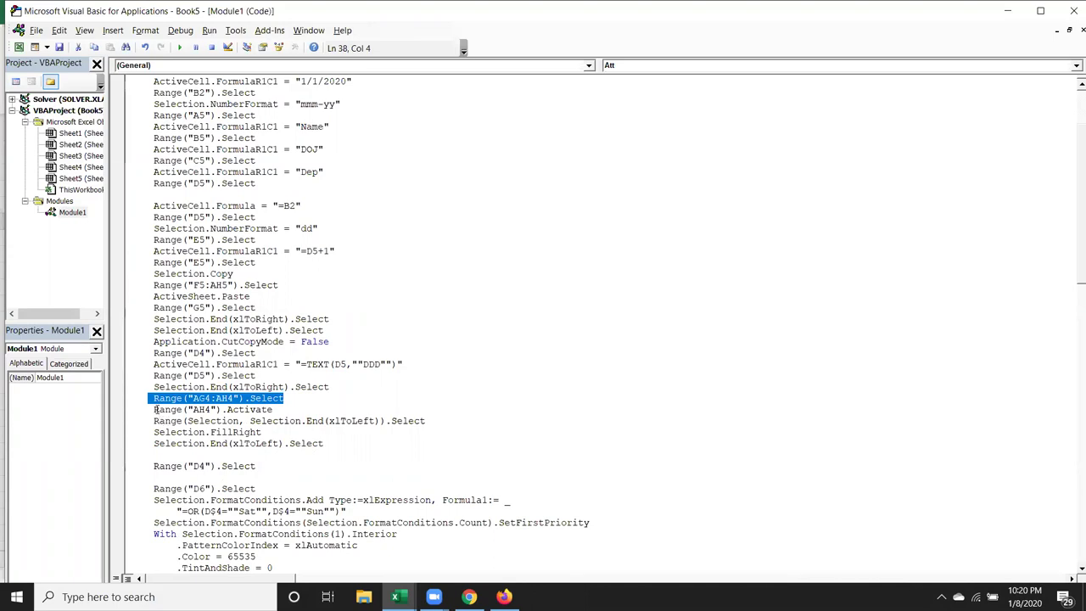
left_click_drag(155, 408, 444, 423)
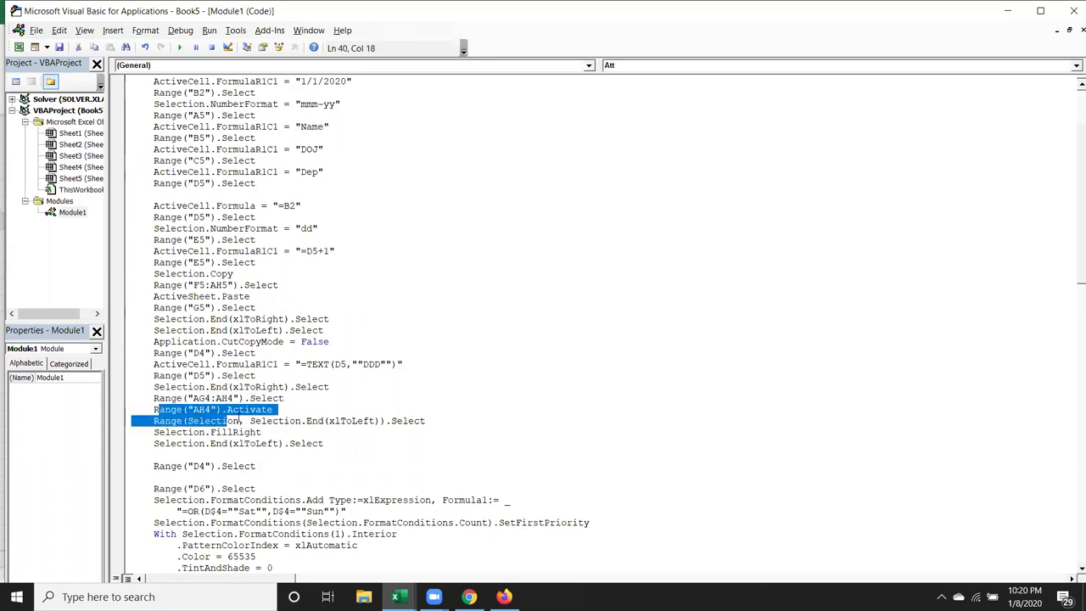
key("Delete")
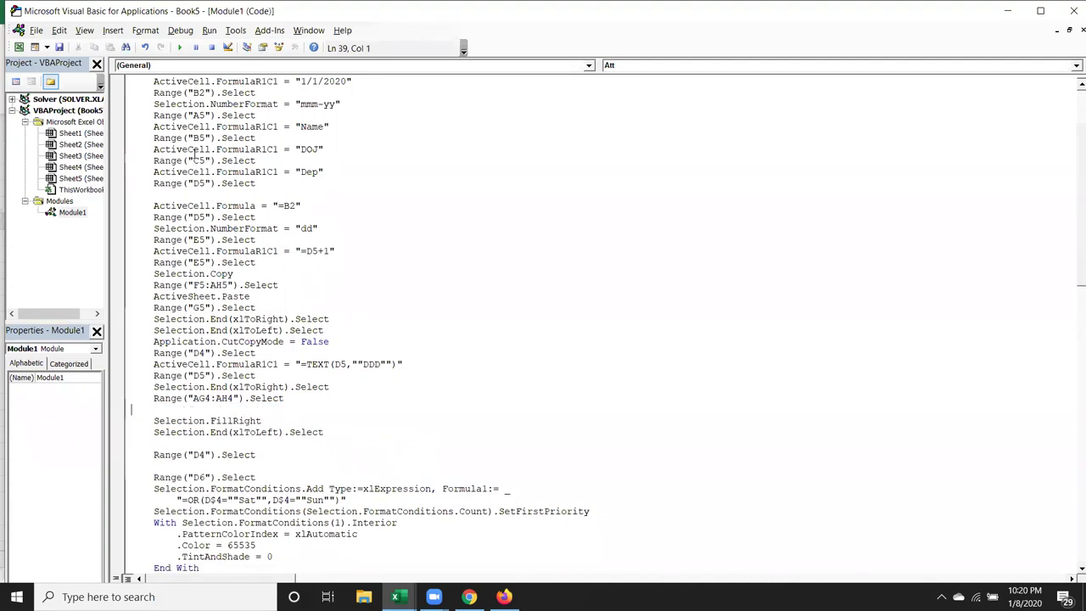
key("alt+F11")
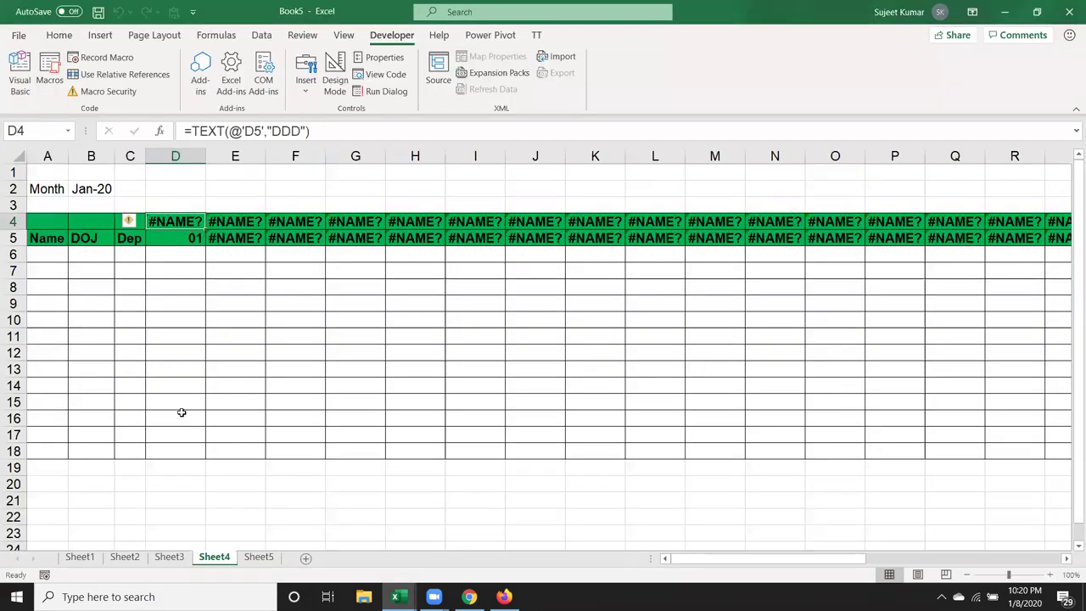
Step: Clear Sheet4's header rows 4–5, rerun the Att macro, and inspect the rebuilt E4 and E5 cells
key("ctrl+shift+m")
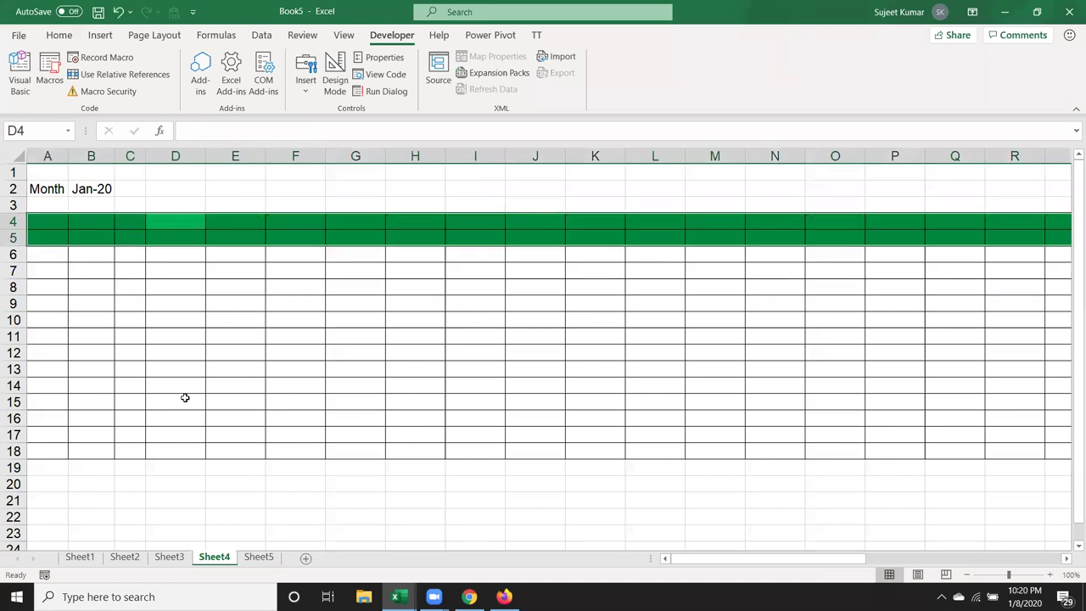
left_click(185, 397)
left_click(49, 73)
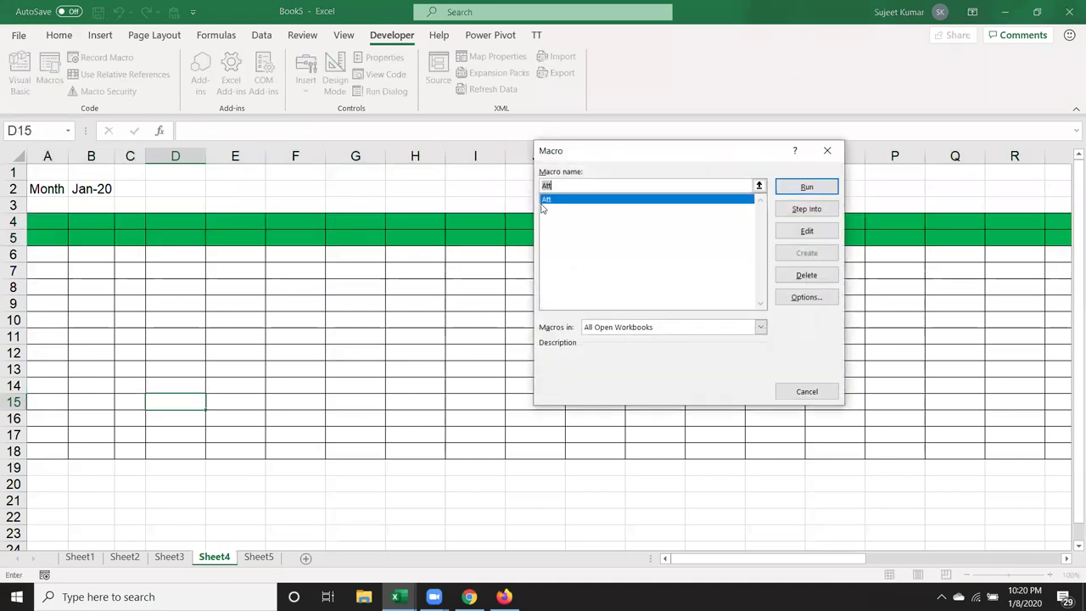
left_click(806, 186)
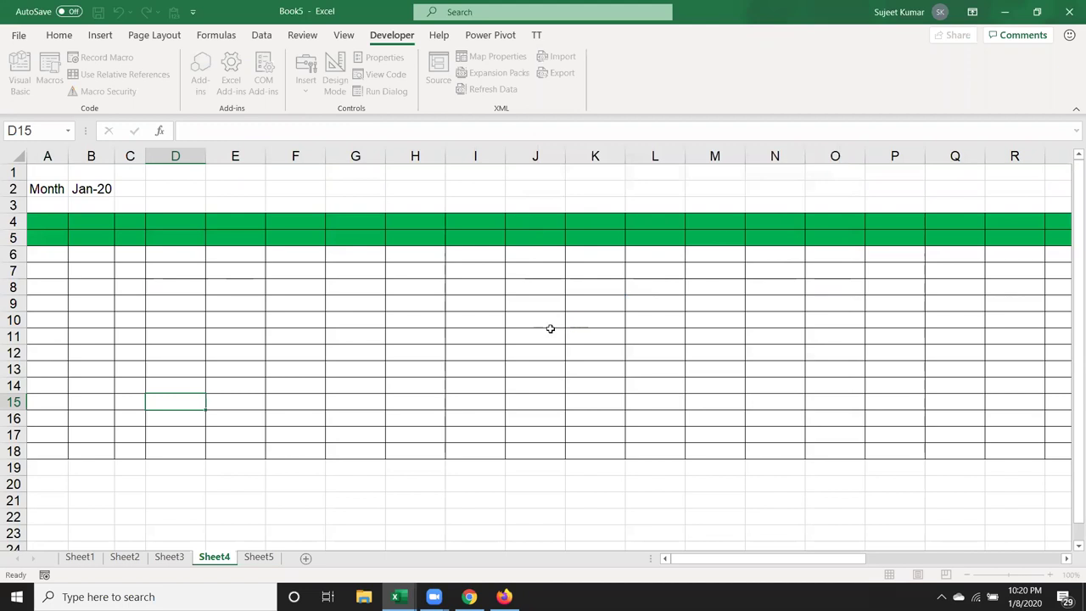
left_click(240, 228)
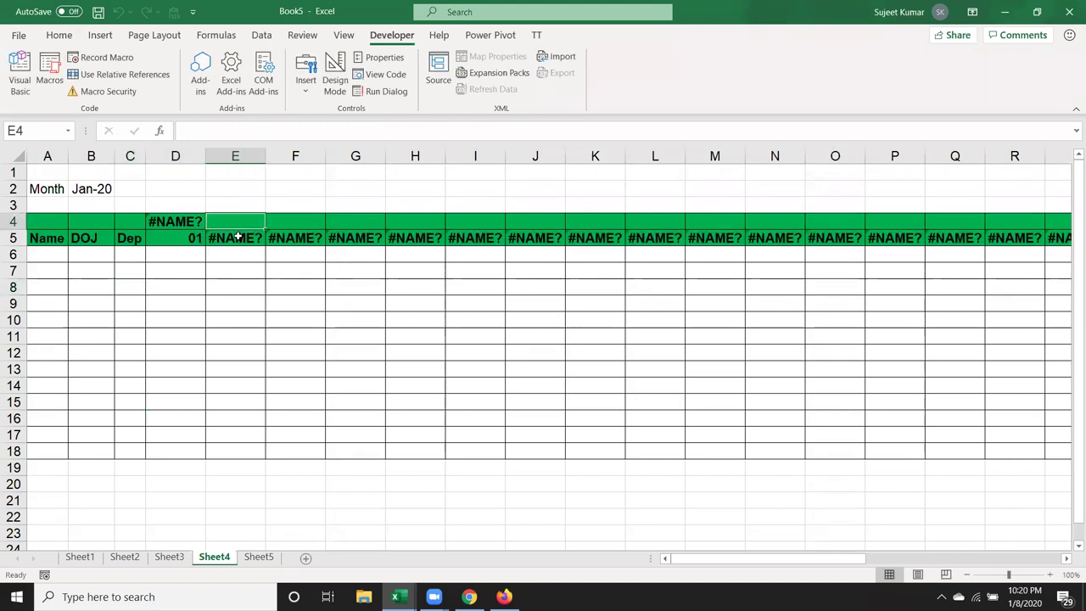
left_click(238, 237)
Step: In the Att macro code, undo the recent edits to restore the deleted AH4 and TEXT lines
key("alt+F11")
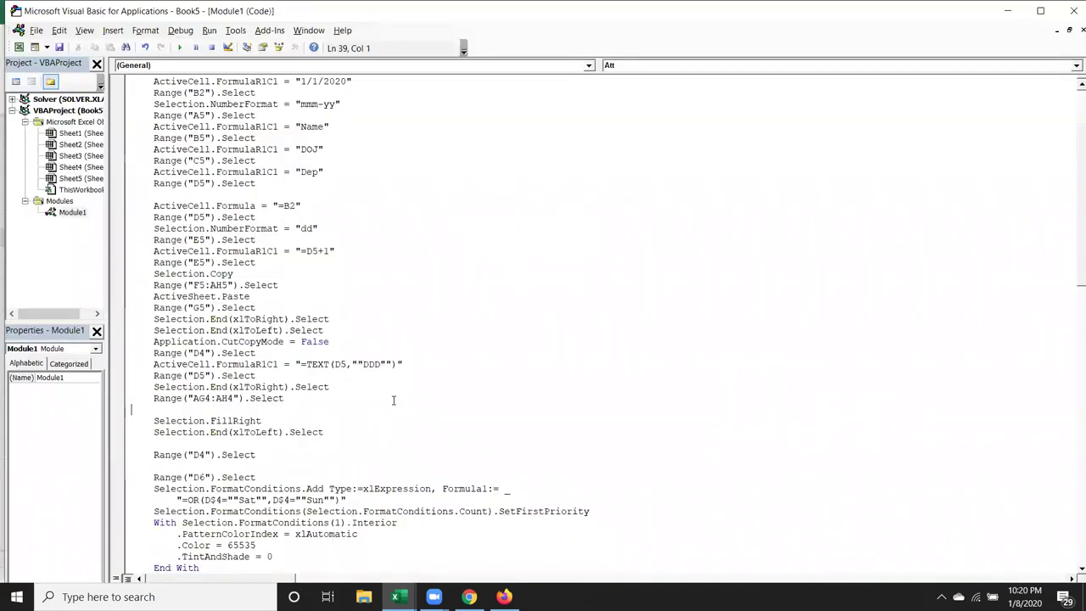
scroll(393, 399, "down", 2)
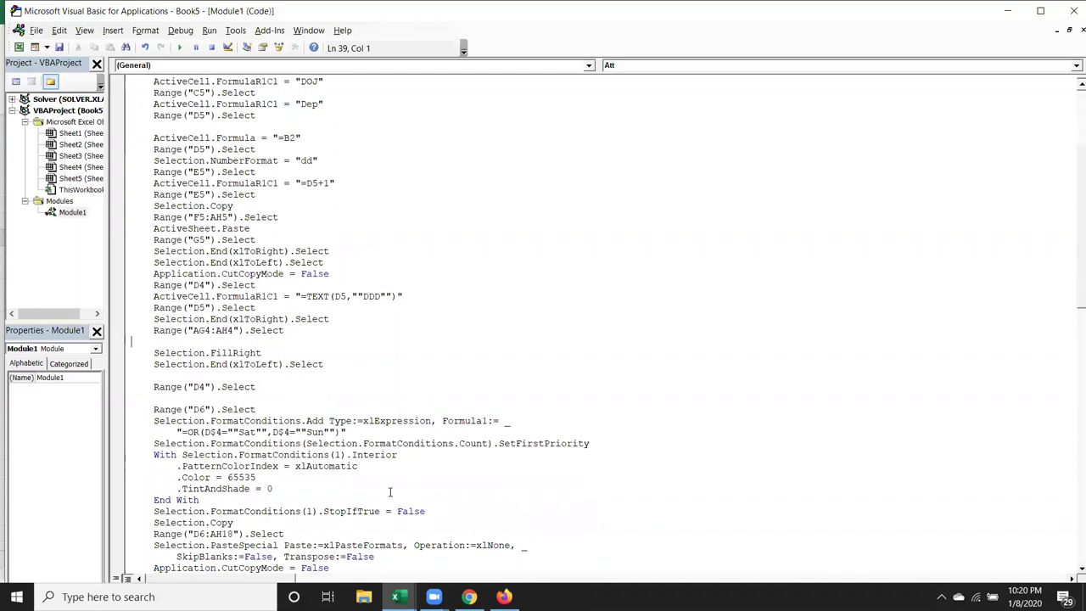
left_click(296, 296)
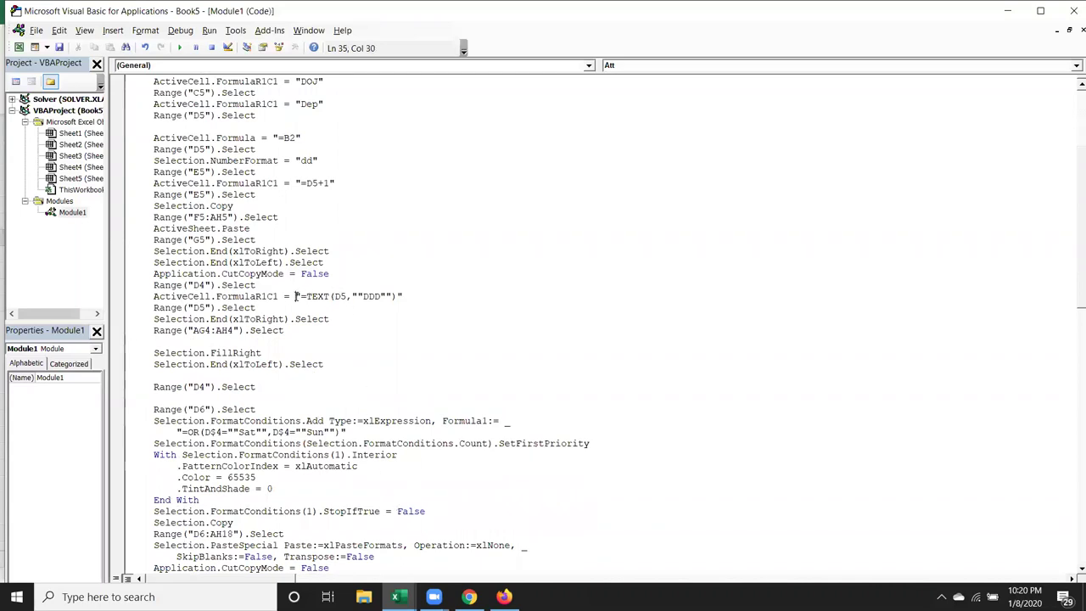
left_click(279, 296)
key("BackSpace")
key("BackSpace")
key("BackSpace")
key("BackSpace")
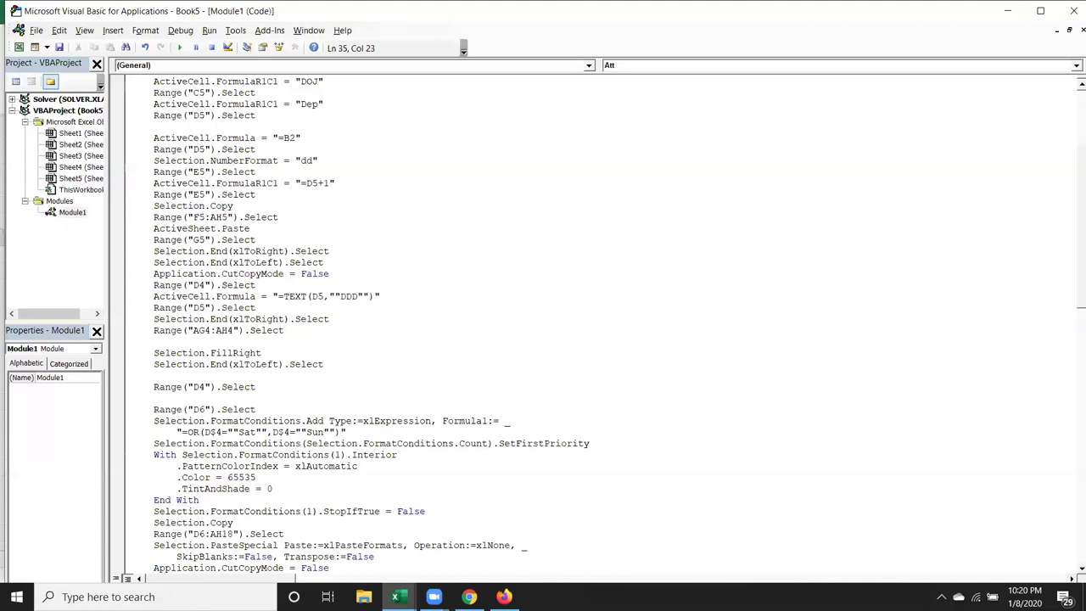
key("ctrl+z")
key("ctrl+z")
key("ctrl+z")
key("ctrl+z")
key("ctrl+z")
key("ctrl+z")
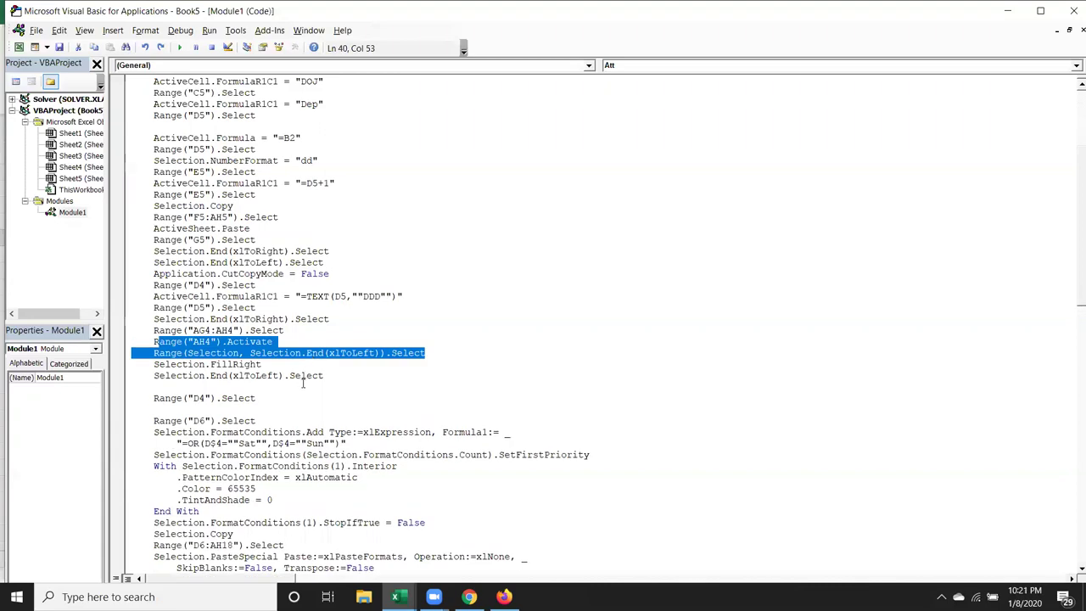
key("ctrl+z")
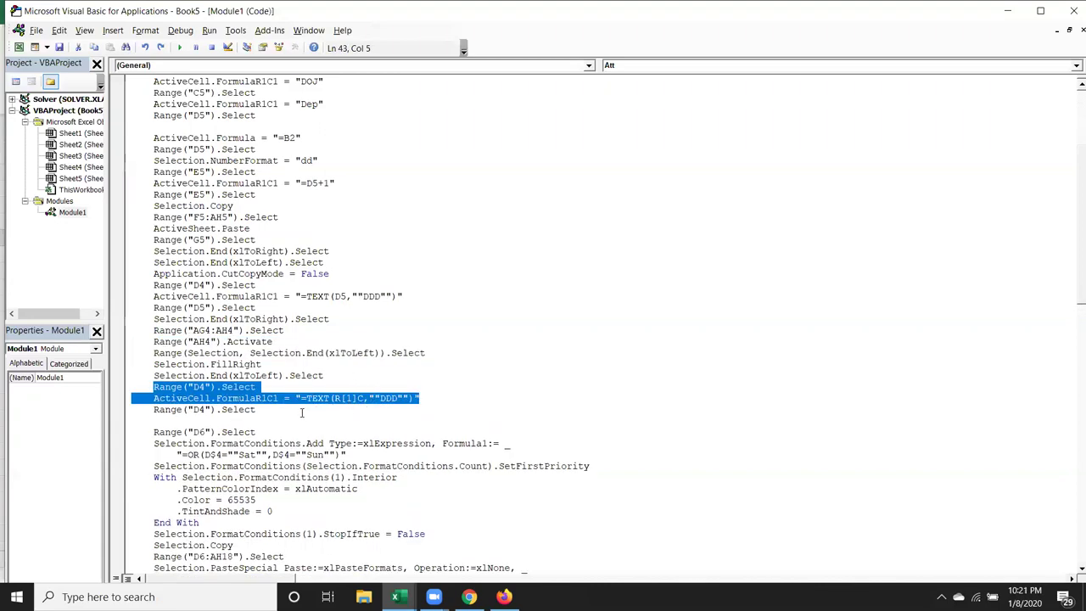
Step: Change the D4 =TEXT(D5,"DDD") line from FormulaR1C1 to A1-style Formula
left_click(329, 421)
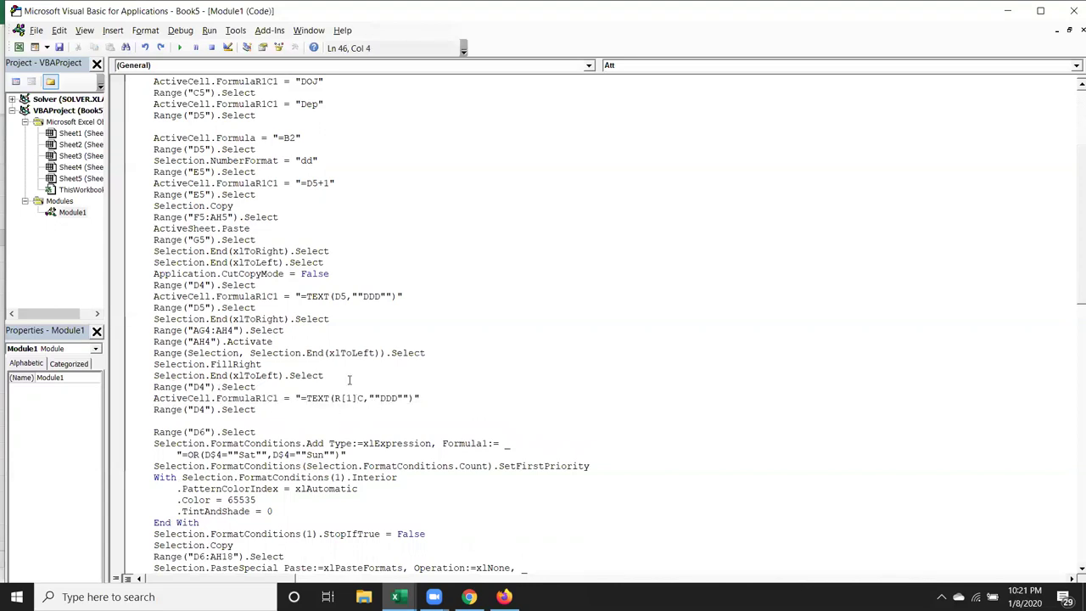
left_click(281, 296)
key("BackSpace")
key("BackSpace")
key("BackSpace")
key("BackSpace")
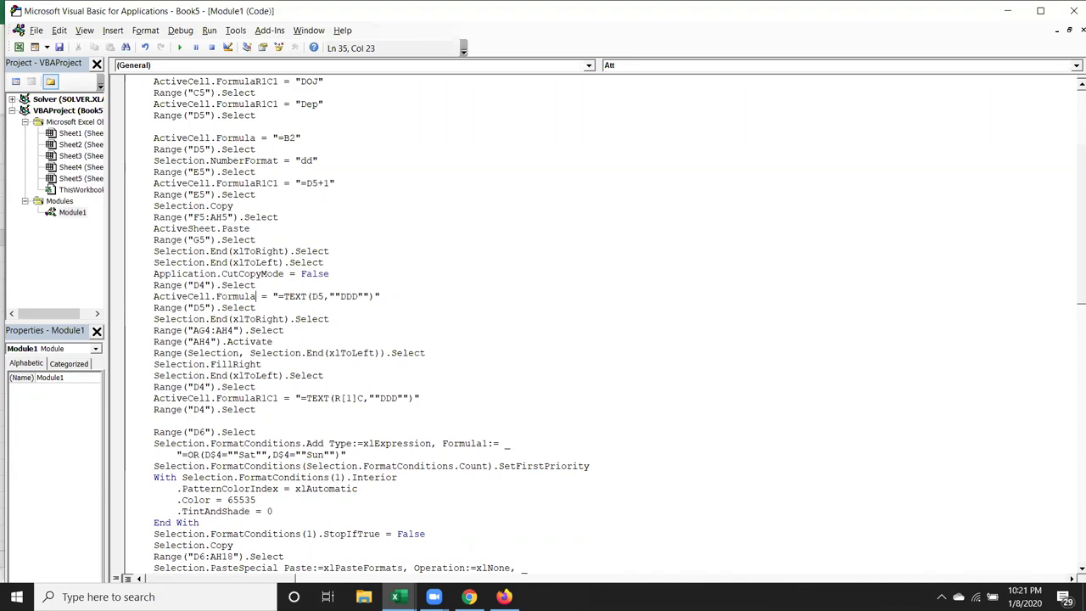
Step: Run the edited Att macro on Sheet4
key("alt+F11")
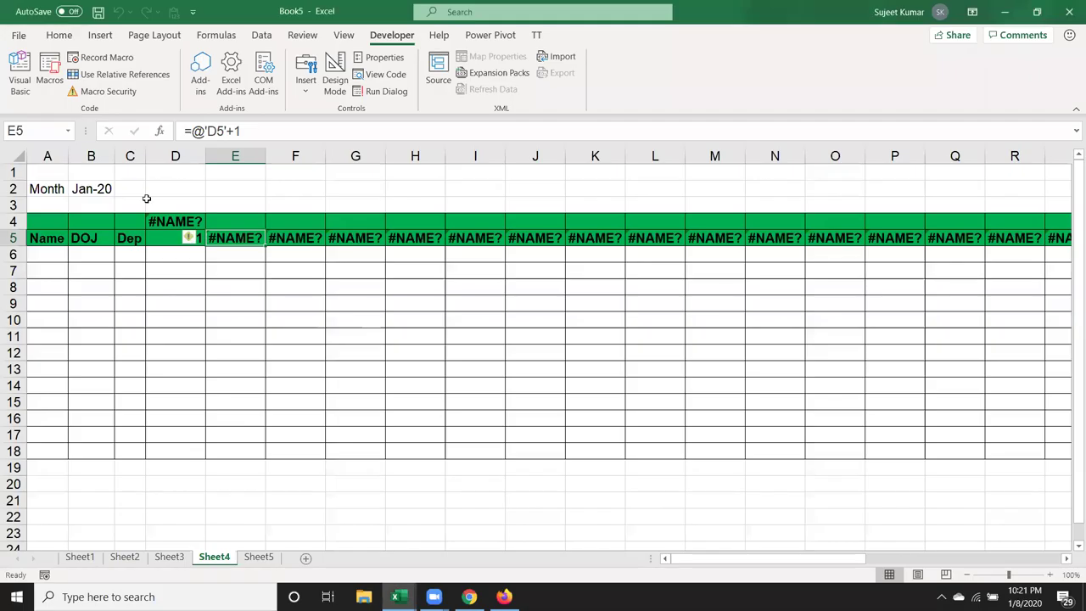
left_click(49, 75)
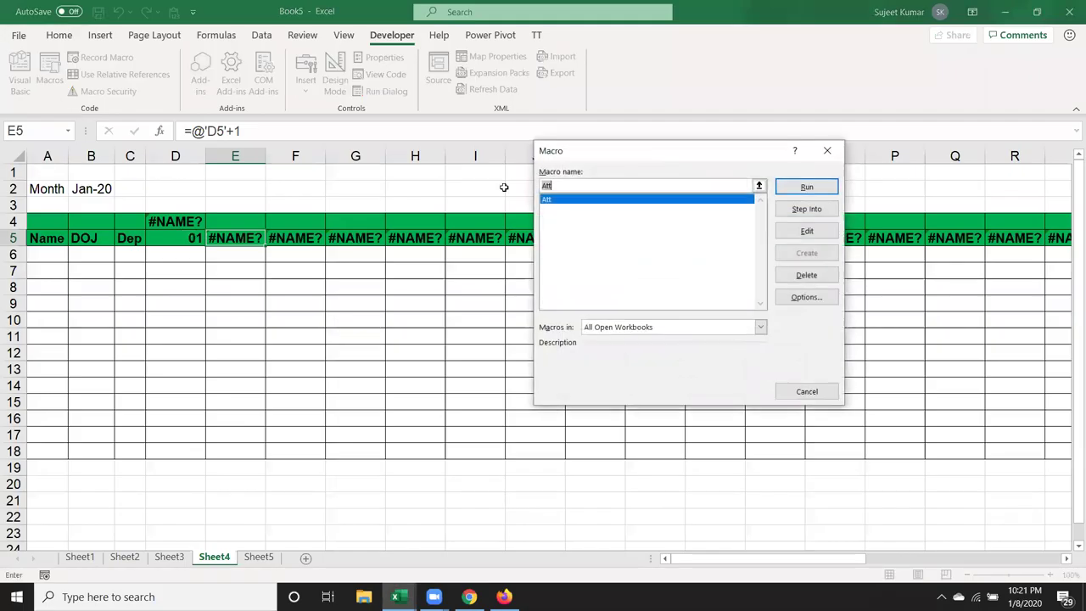
left_click(807, 187)
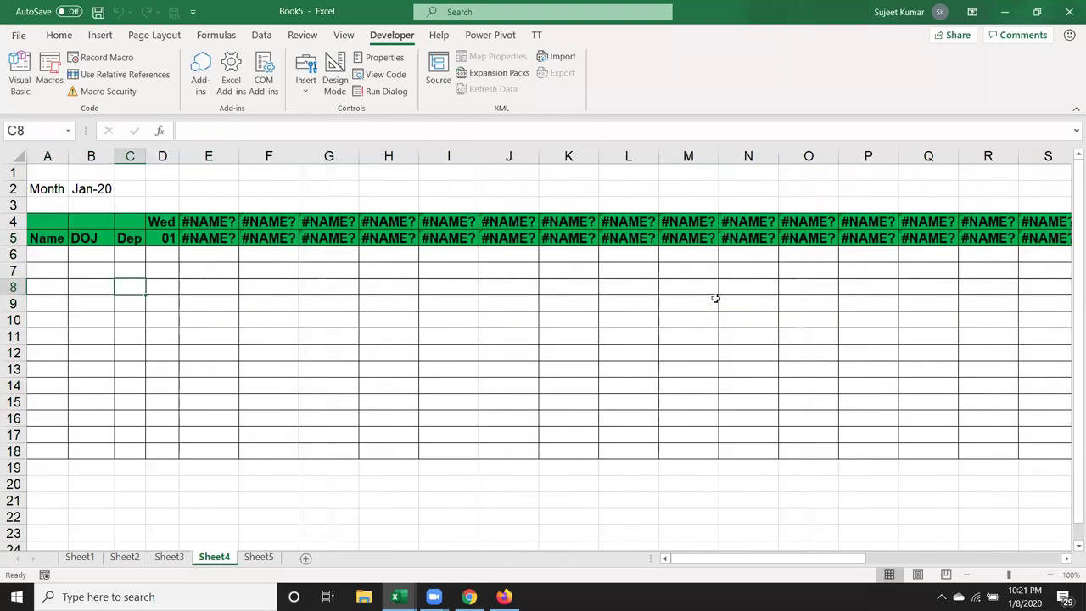
Step: Clear the entire sheet and run the Att macro again on the blank sheet
left_click(15, 154)
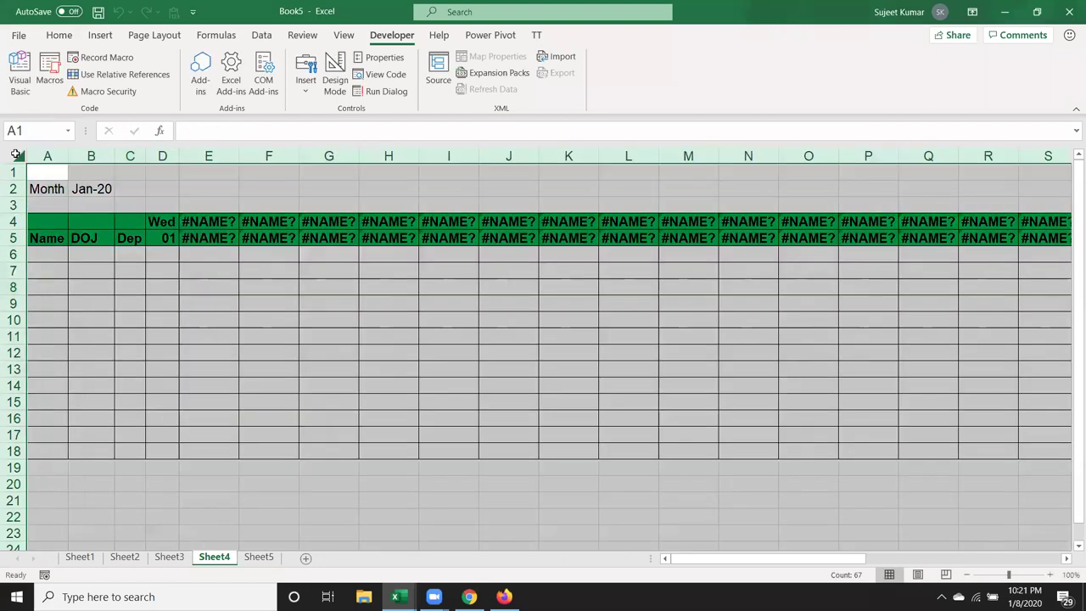
key("Delete")
left_click(129, 270)
left_click(49, 72)
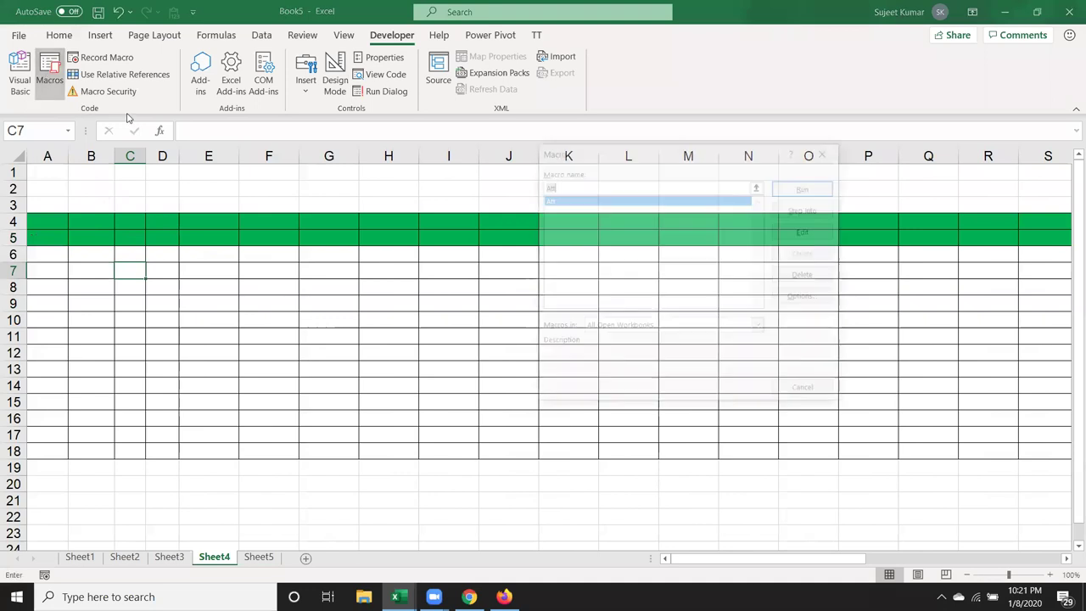
left_click(806, 188)
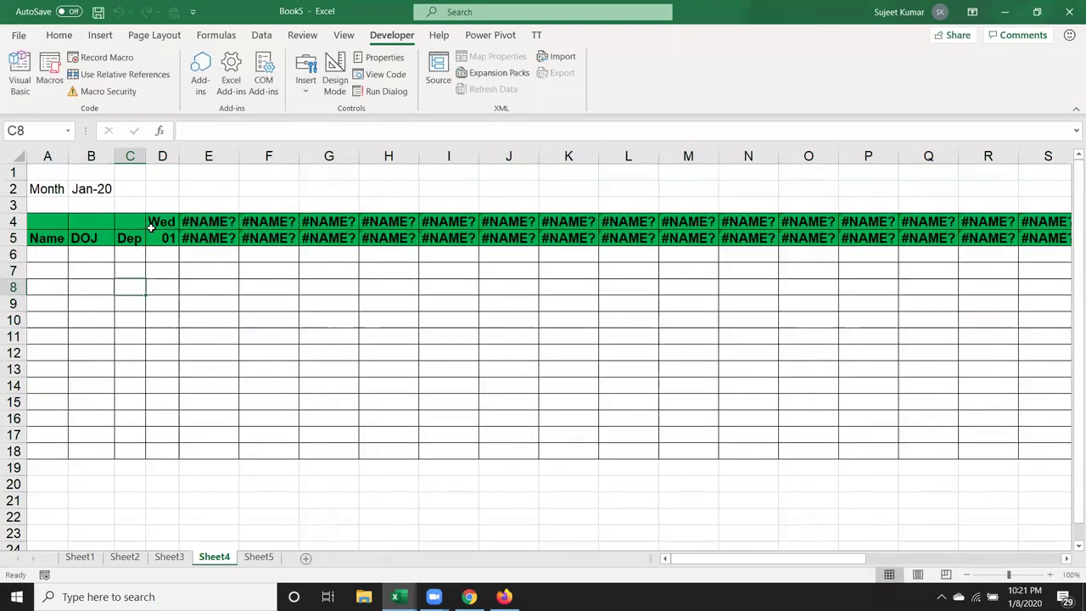
Step: Check that D4 holds =TEXT(D5,"DDD") showing Wed while E4 still errors
left_click(150, 227)
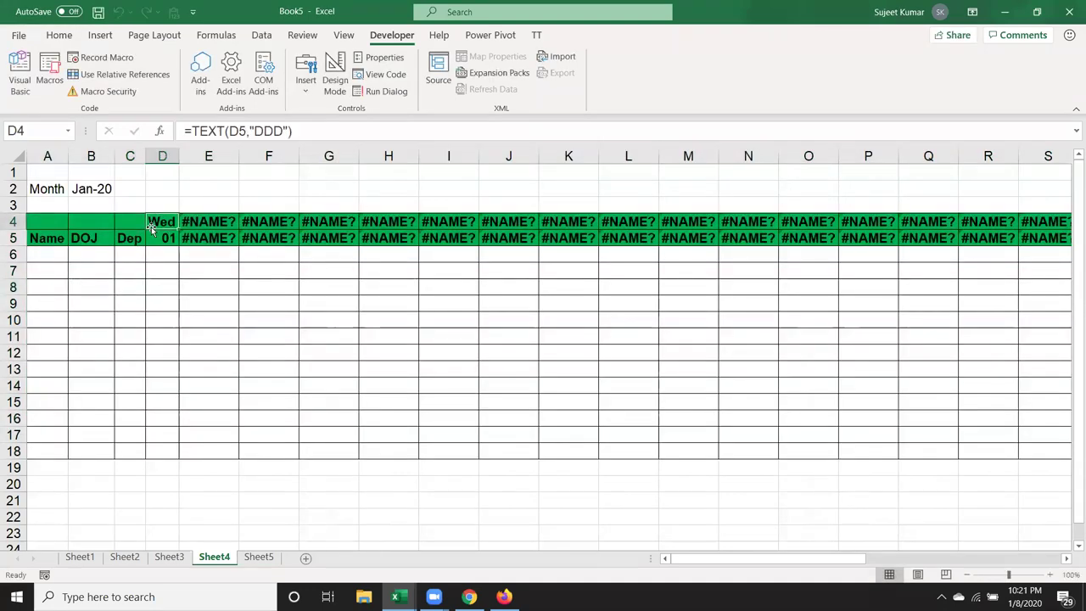
left_click(194, 221)
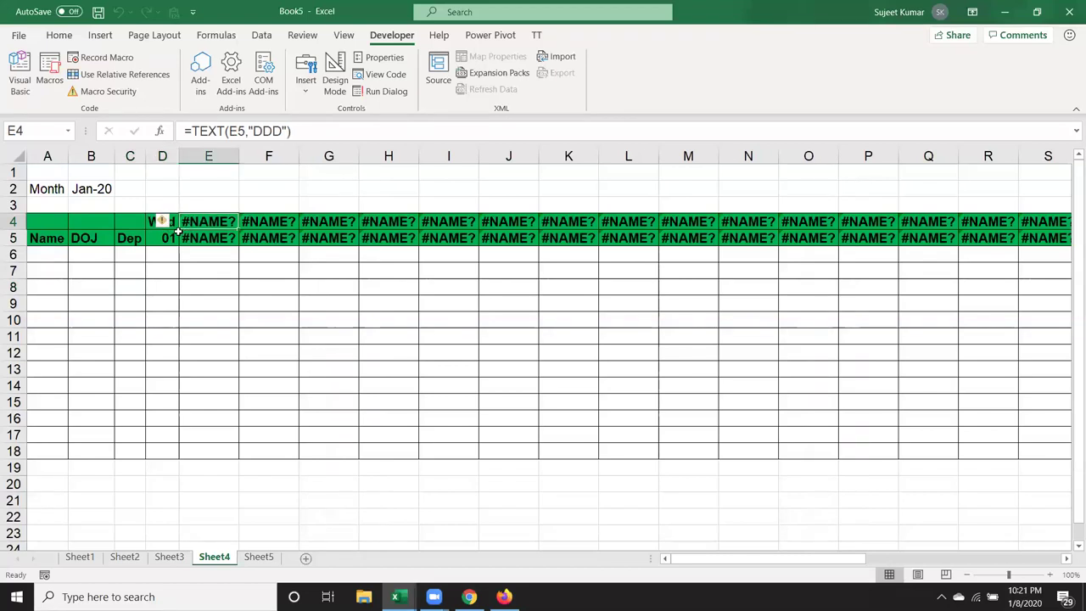
key("alt+F11")
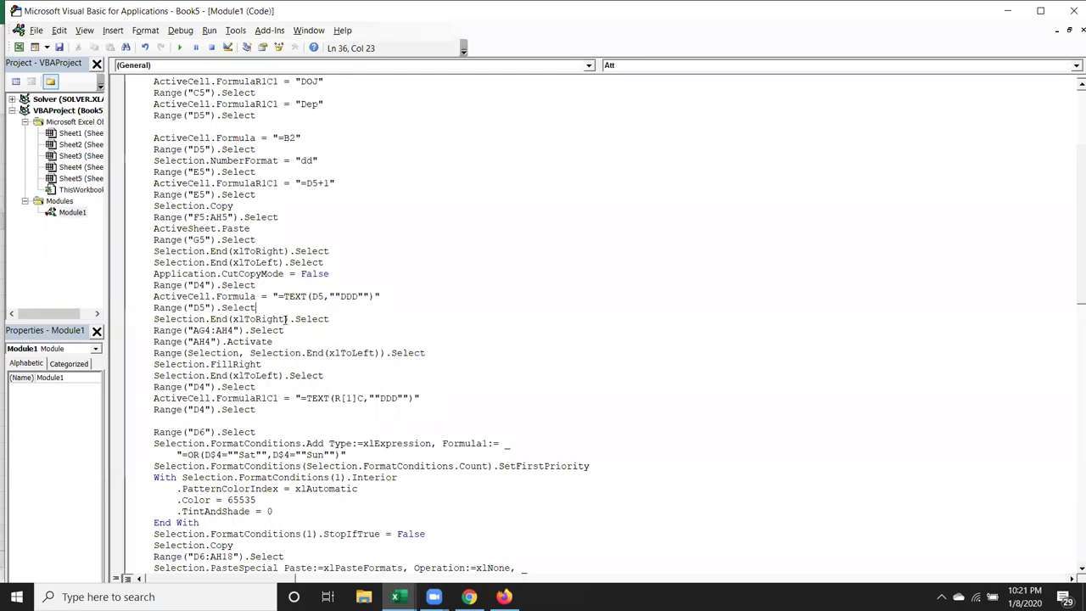
Step: Delete the duplicate D4 day-name formula lines after Selection.FillRight, then go back to Excel
left_click(277, 340)
left_click_drag(270, 366, 172, 286)
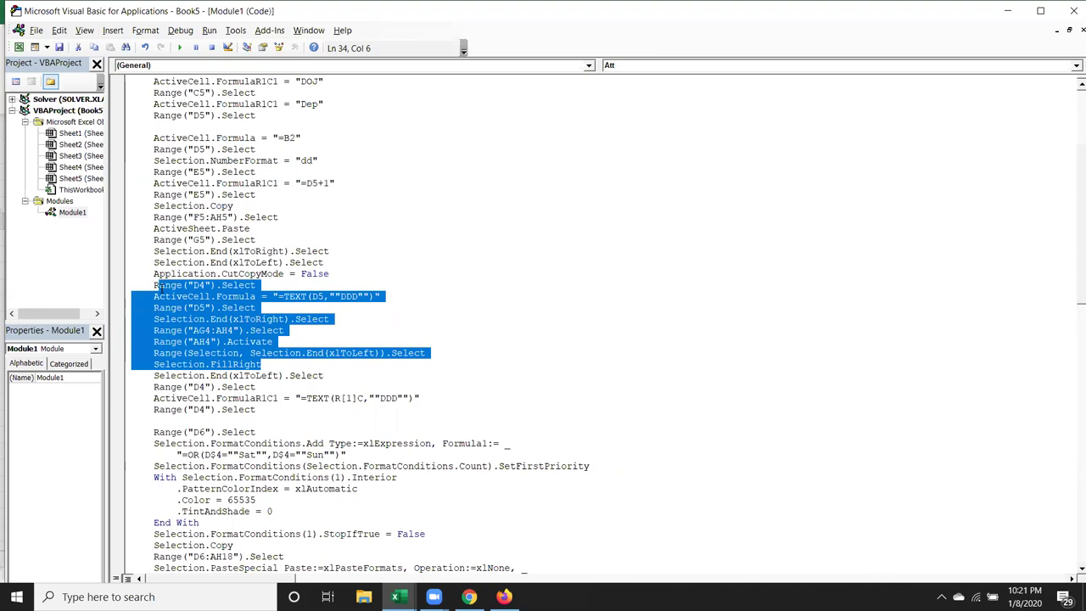
left_click_drag(155, 285, 152, 296)
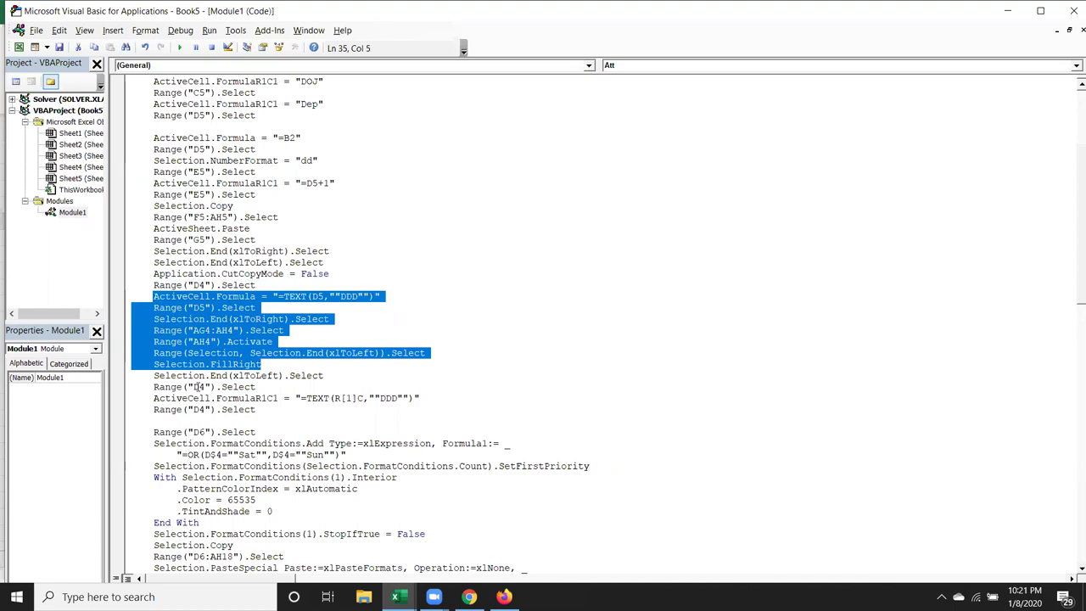
left_click_drag(261, 413, 154, 387)
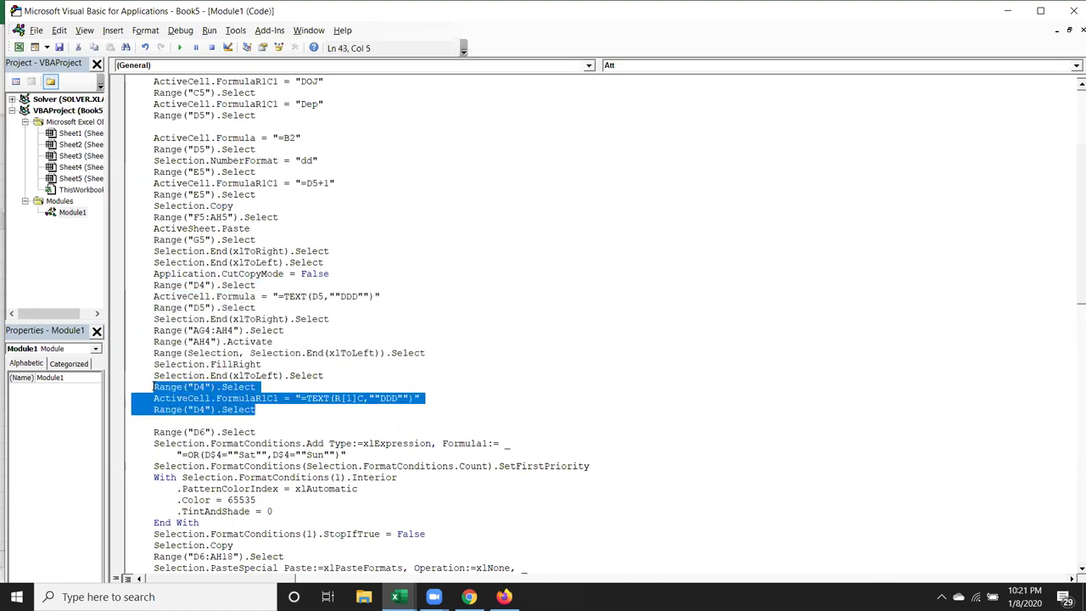
mouse_move(153, 386)
left_mouse_down()
mouse_move(153, 376)
mouse_move(157, 387)
left_mouse_up()
left_click_drag(156, 387, 267, 420)
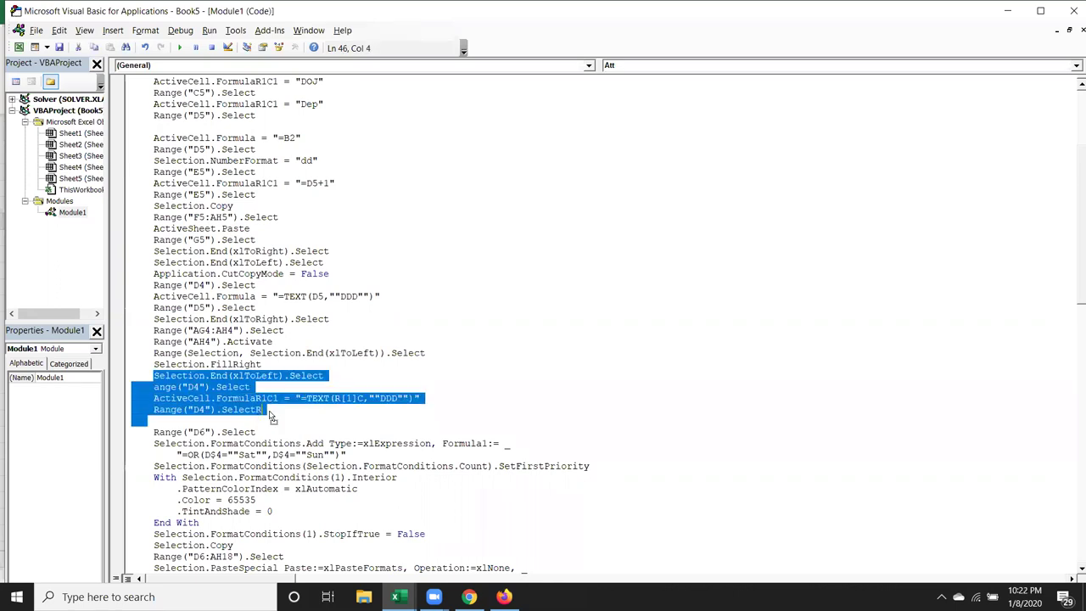
key("Delete")
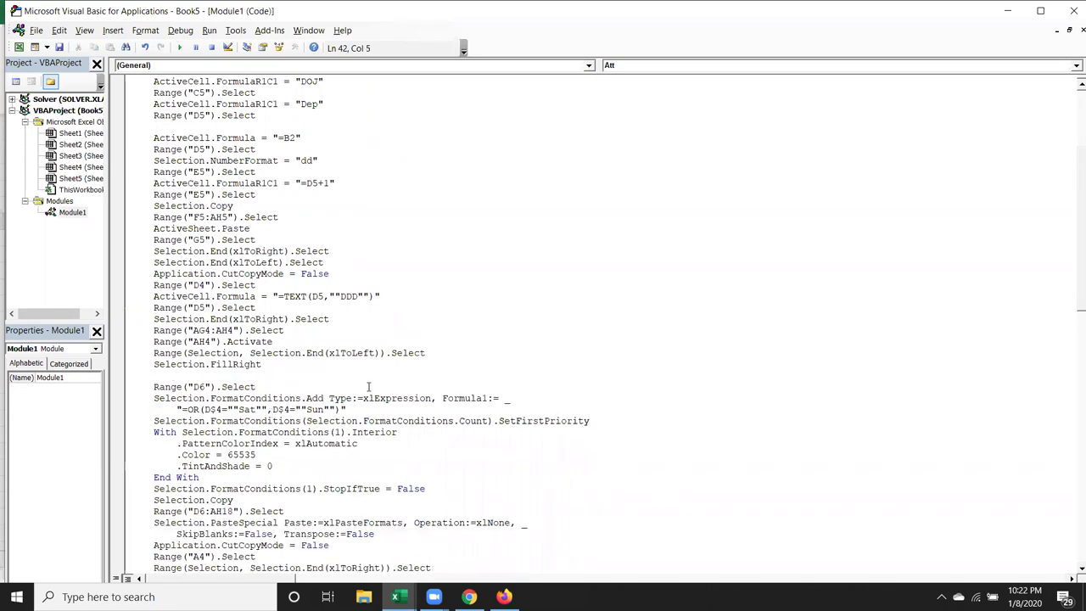
key("alt+F11")
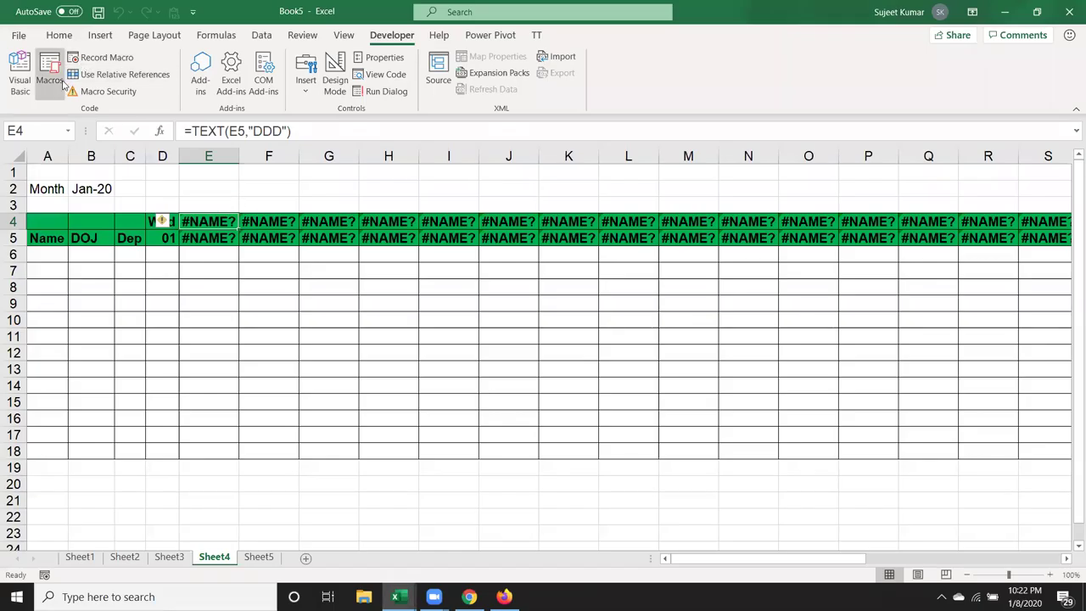
Step: Run the Att macro, inspect Sheet1's calendar with yellow weekend columns, and reopen the code
left_click(61, 82)
left_click(788, 186)
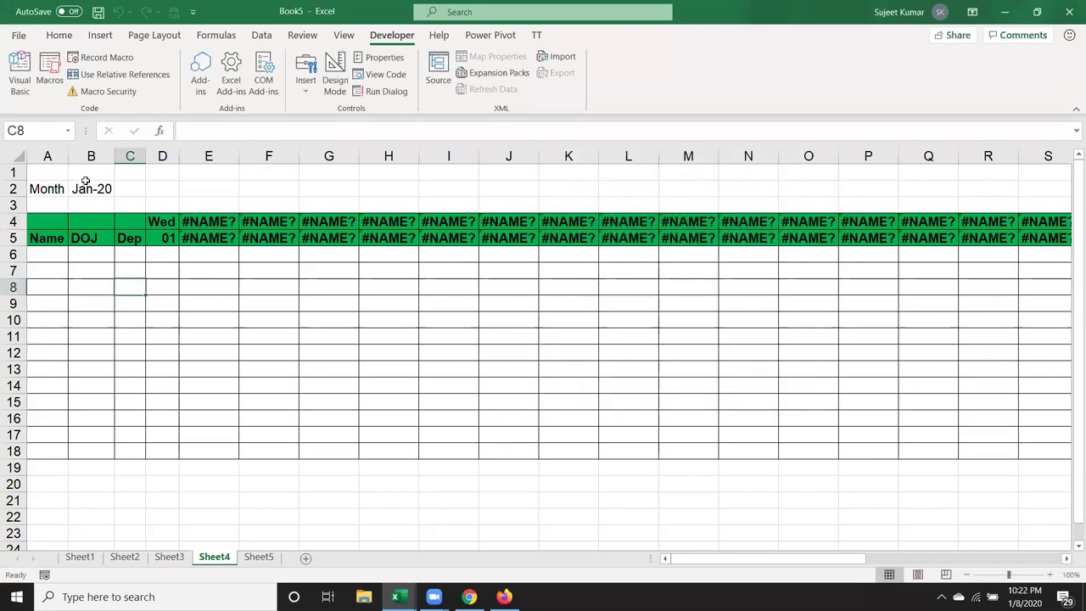
left_click(80, 556)
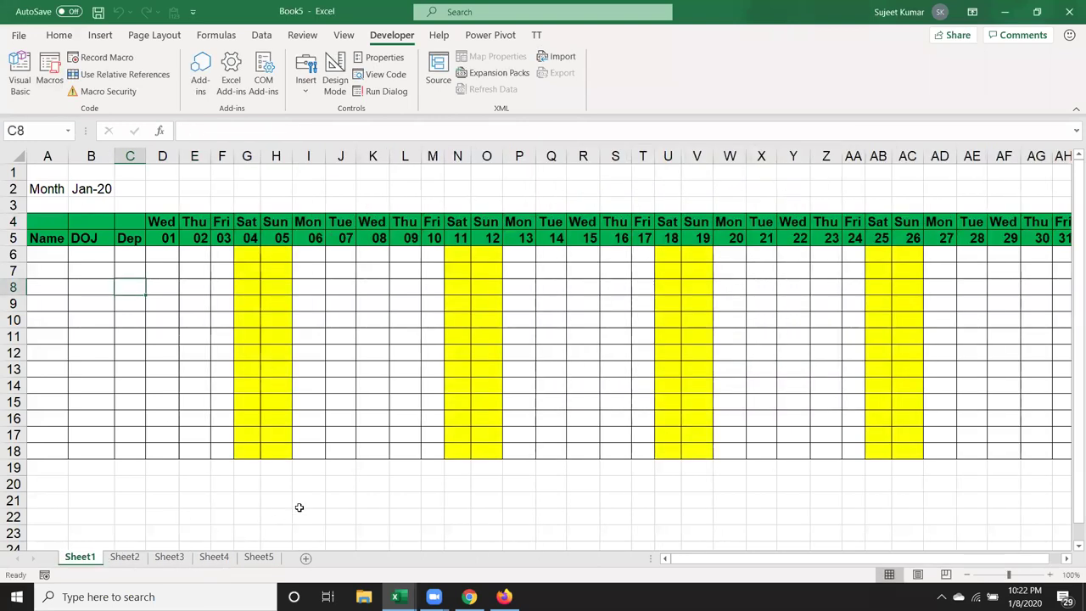
left_click(268, 384)
left_click(478, 317)
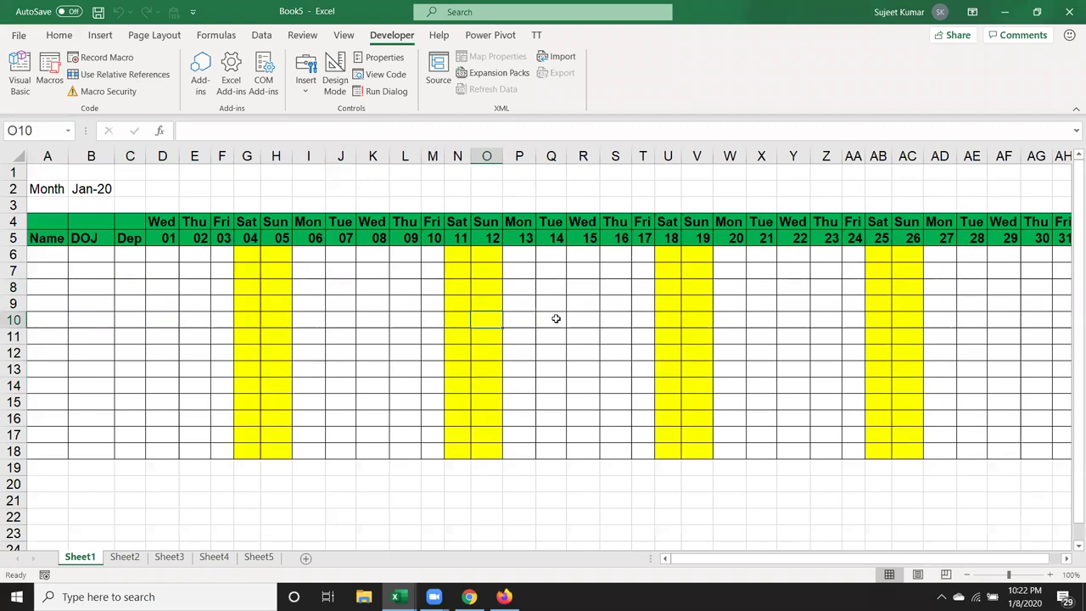
key("alt+F11")
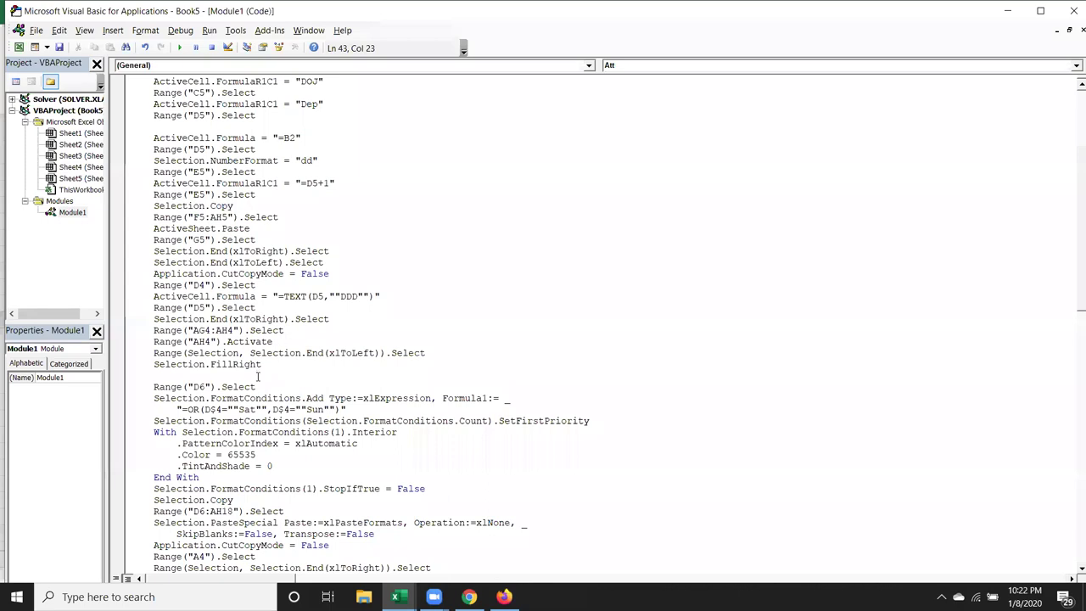
Step: Undo the deletion and replace the second D4 line's R1C1 formula with =TEXT(D5,""DDD"")
key("ctrl+z")
left_click(319, 409)
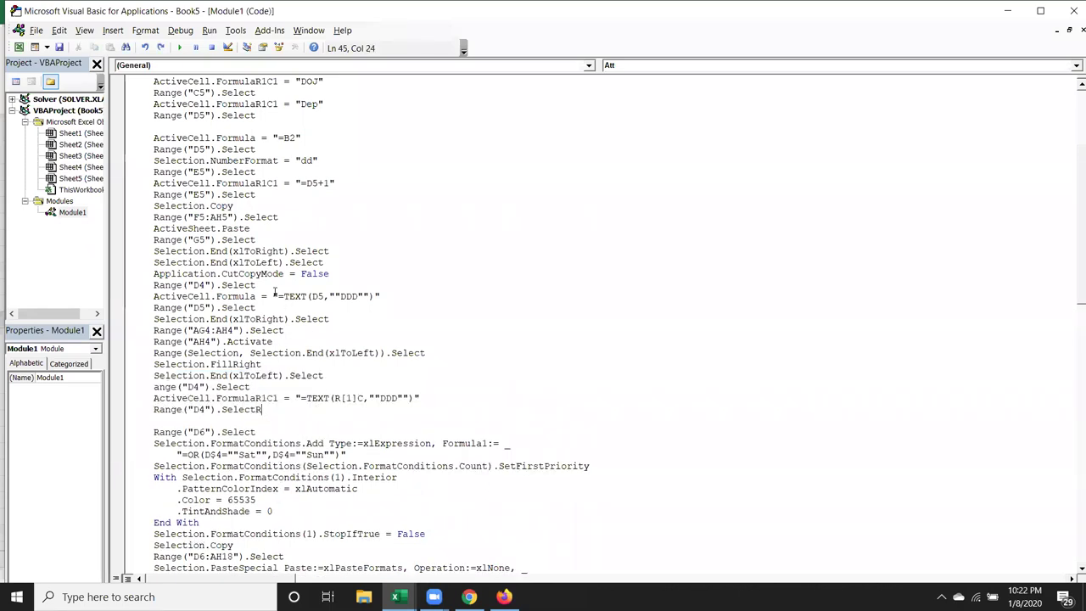
left_click_drag(274, 292, 369, 296)
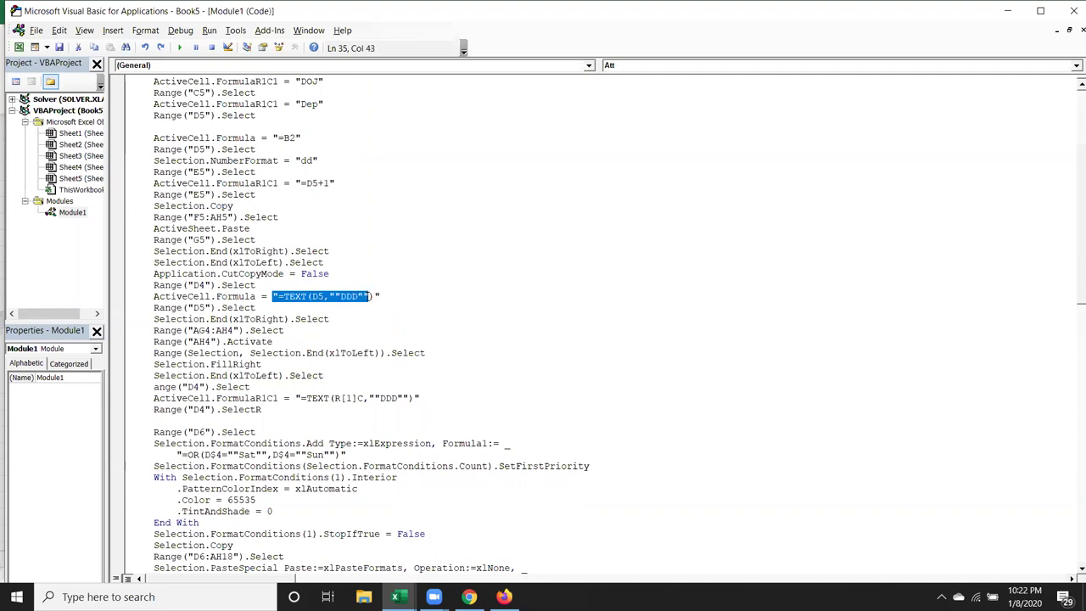
left_click(197, 387)
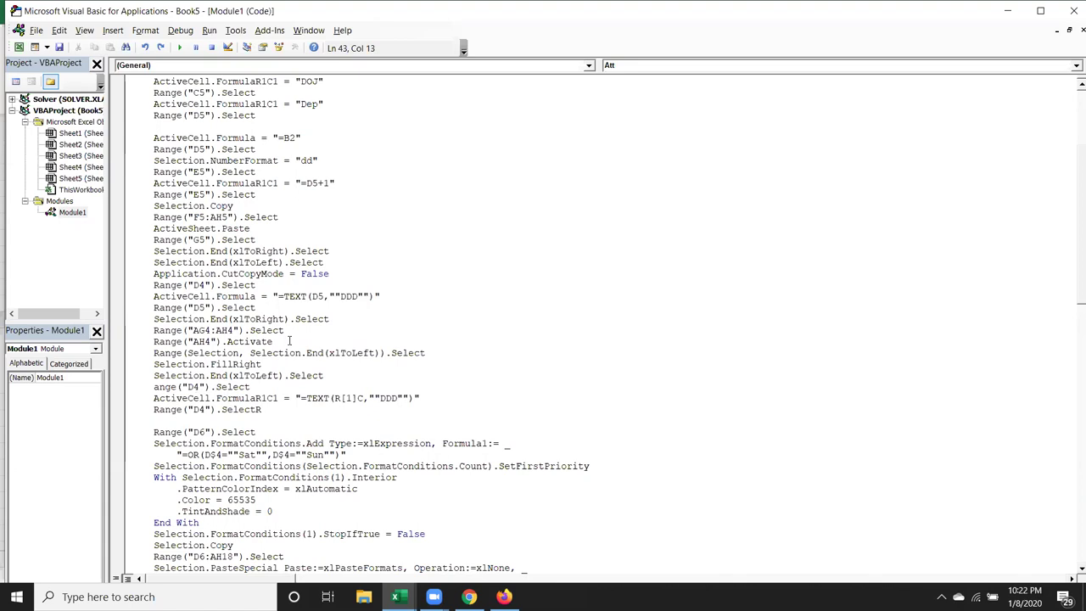
left_click_drag(273, 295, 398, 294)
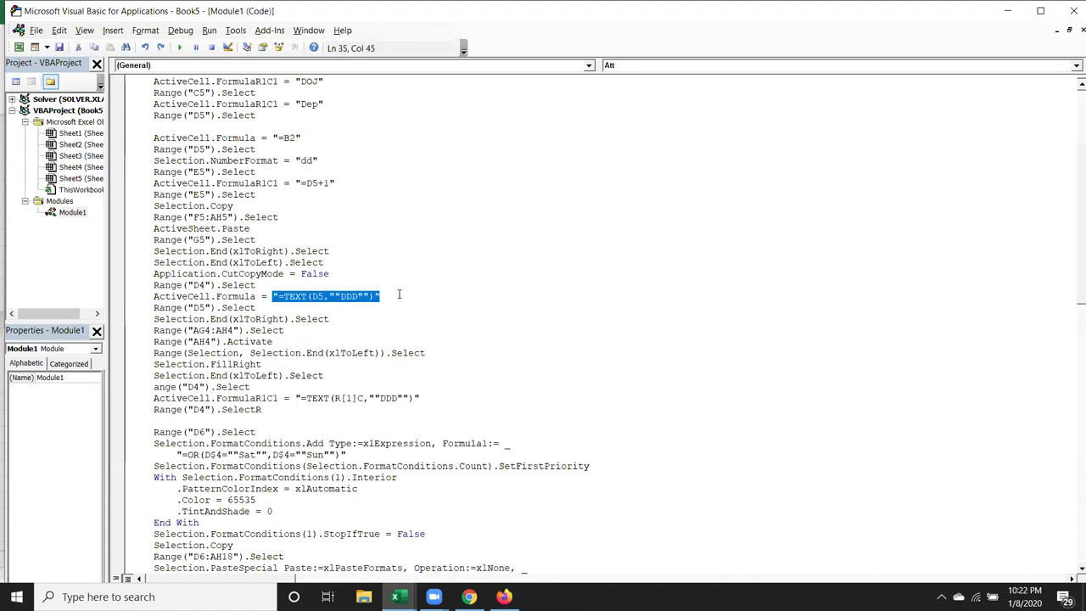
key("ctrl+c")
left_click_drag(422, 397, 295, 398)
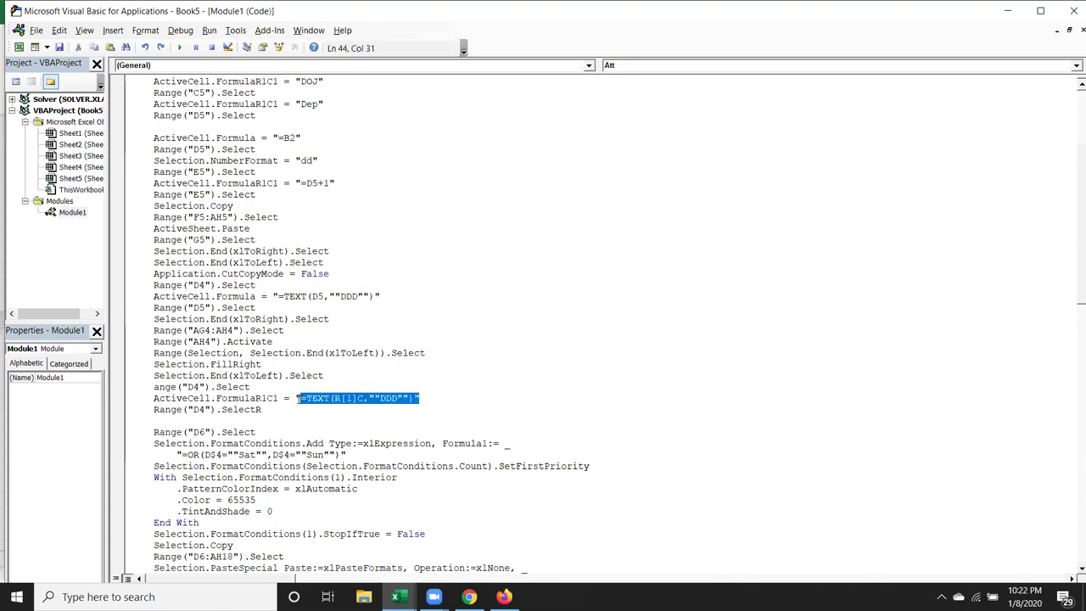
key("ctrl+v")
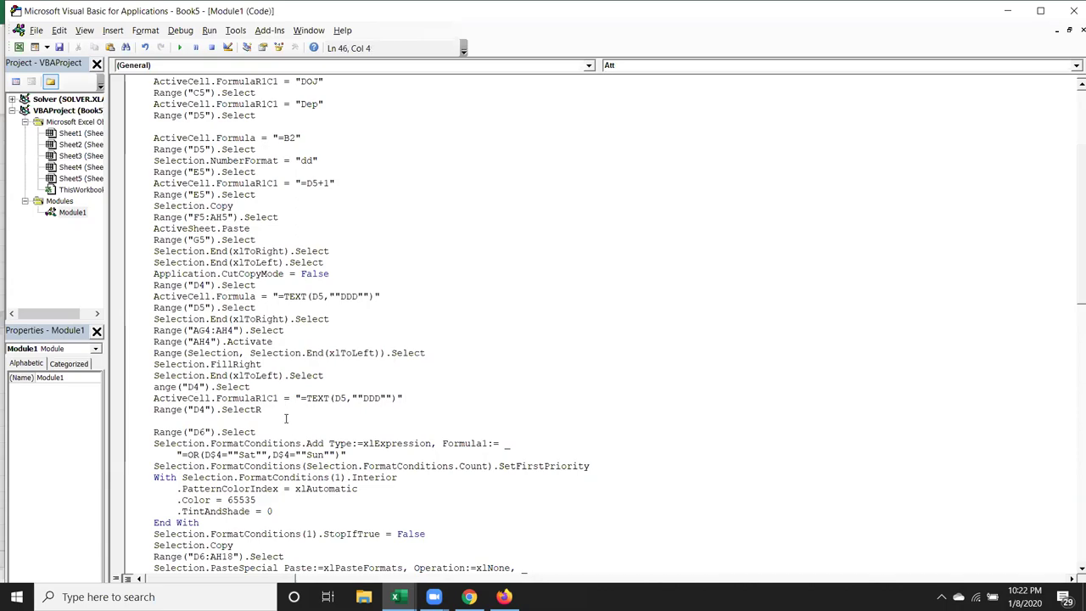
key("alt+F11")
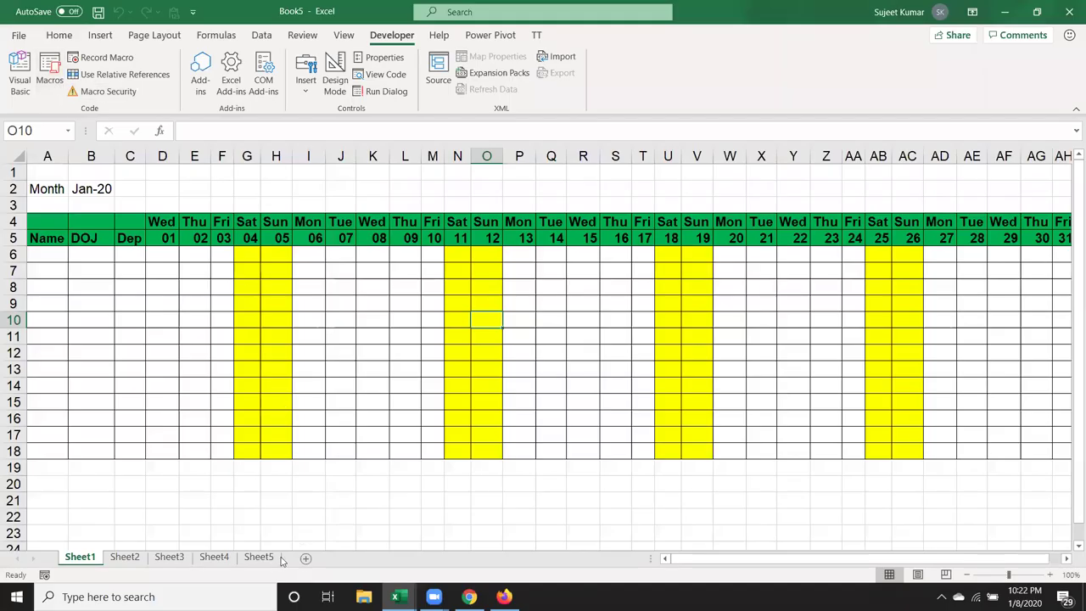
Step: Run Att on empty Sheet5 and fix the compile error by restoring the R in Range
left_click(274, 556)
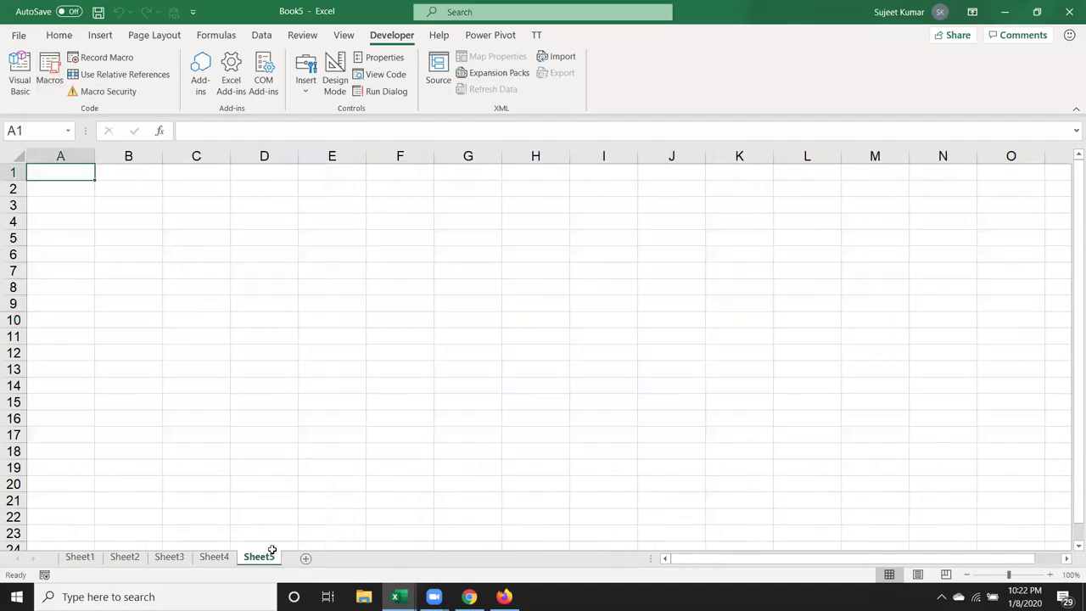
left_click(49, 72)
left_click(801, 185)
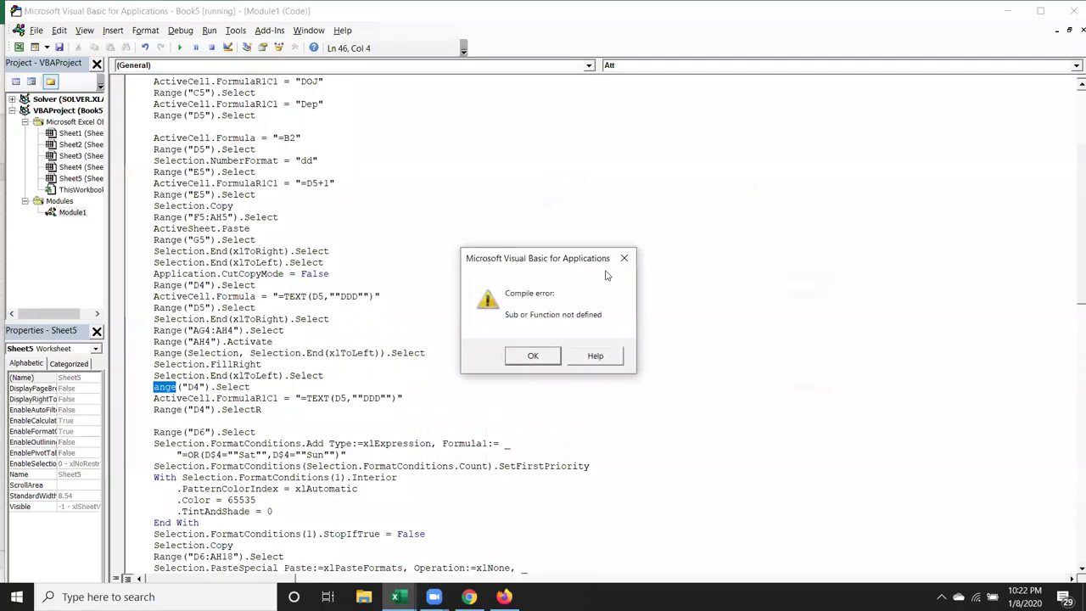
left_click(541, 362)
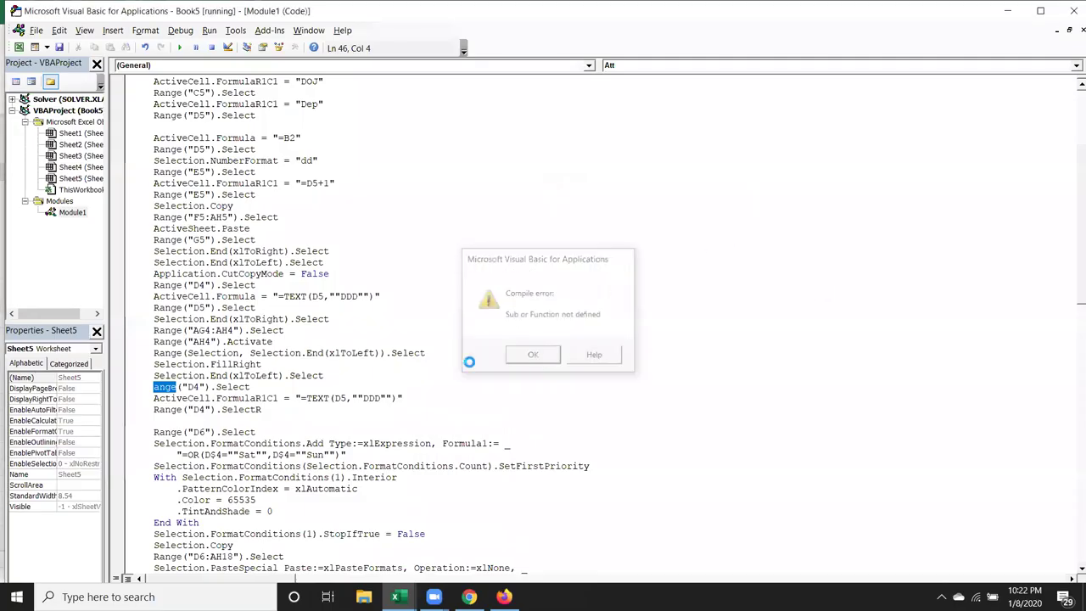
left_click(154, 386)
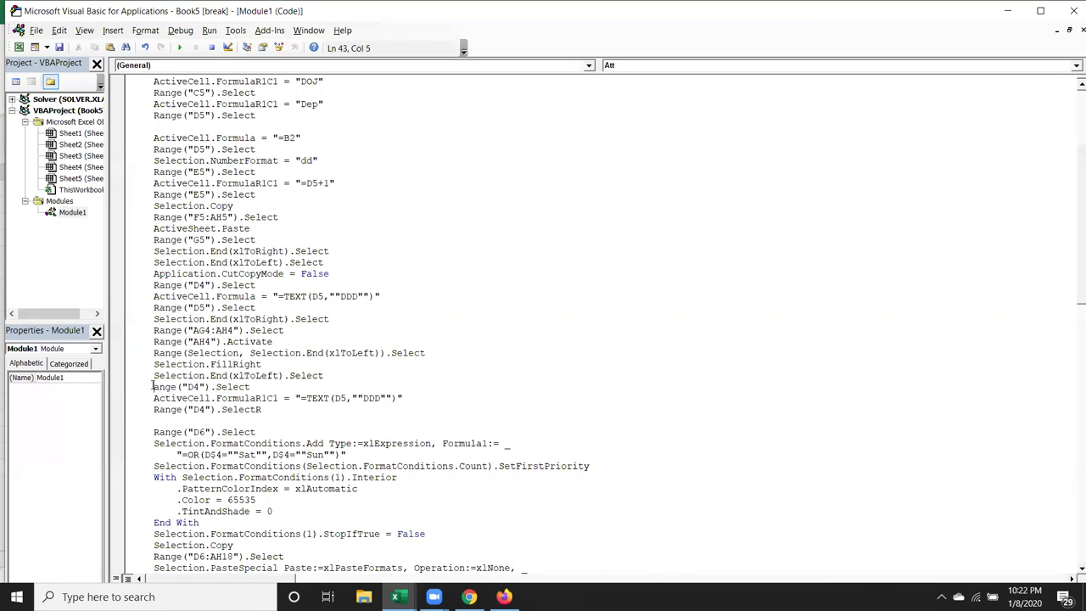
type("R")
left_click(270, 365)
key("alt+F11")
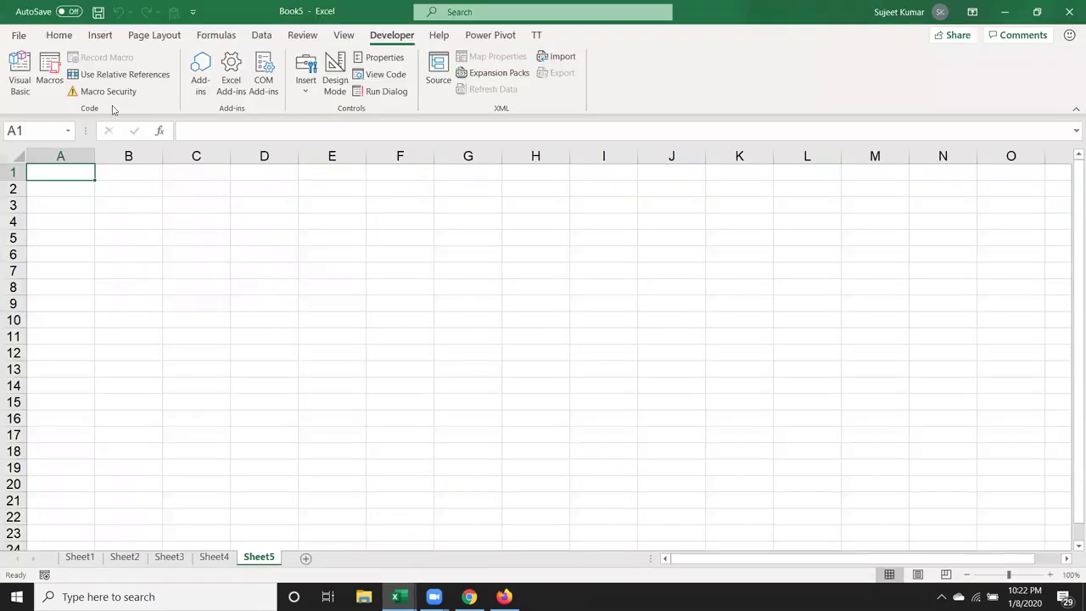
Step: Rerun Att, dismiss the break-mode error, and reset the halted macro
left_click(50, 85)
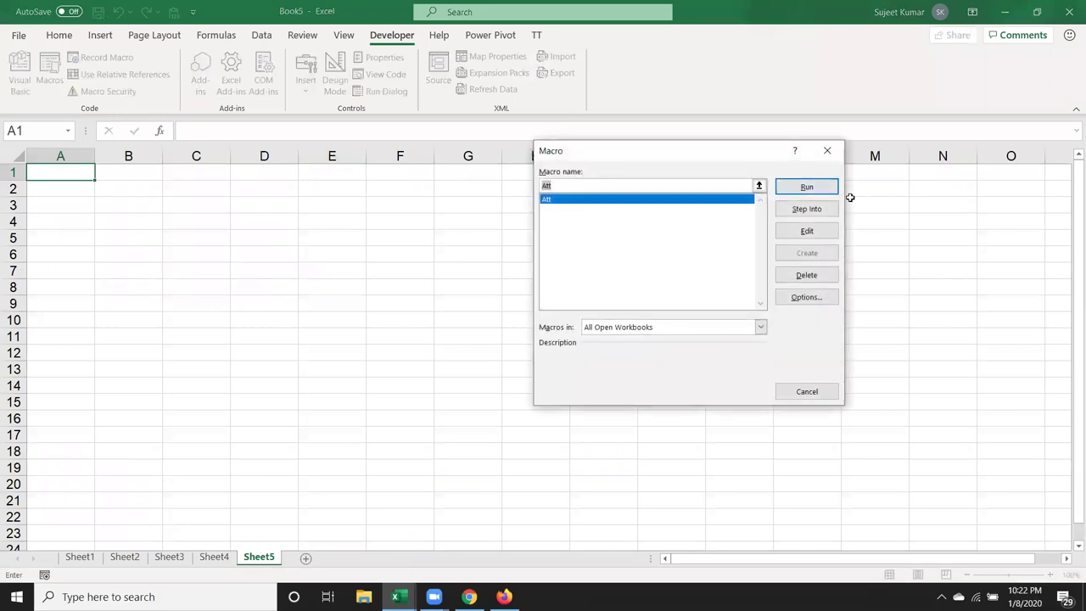
left_click(824, 188)
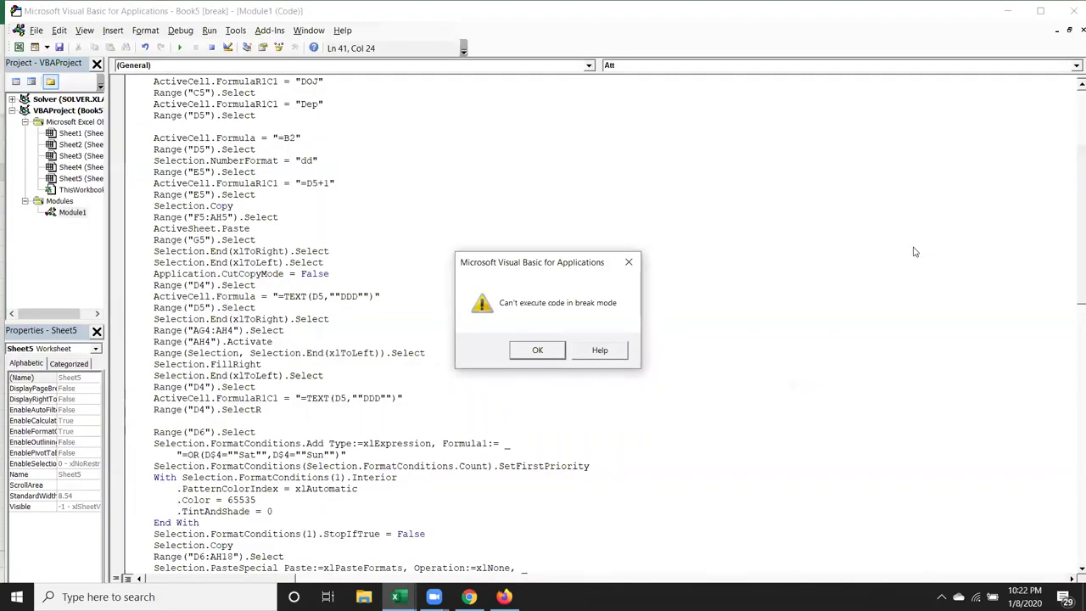
left_click(537, 350)
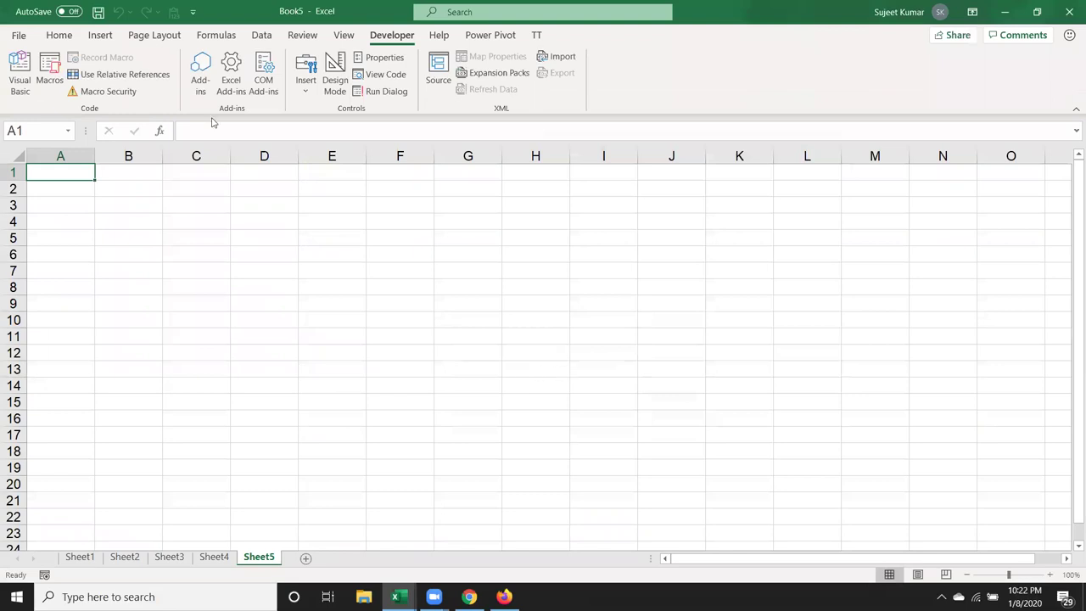
key("alt+F11")
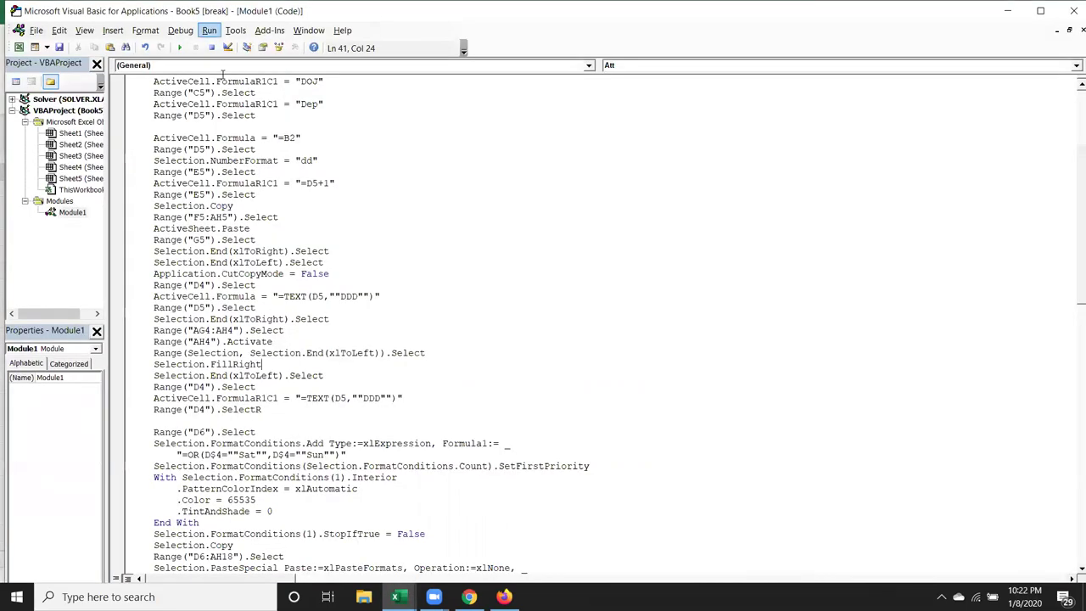
left_click(213, 55)
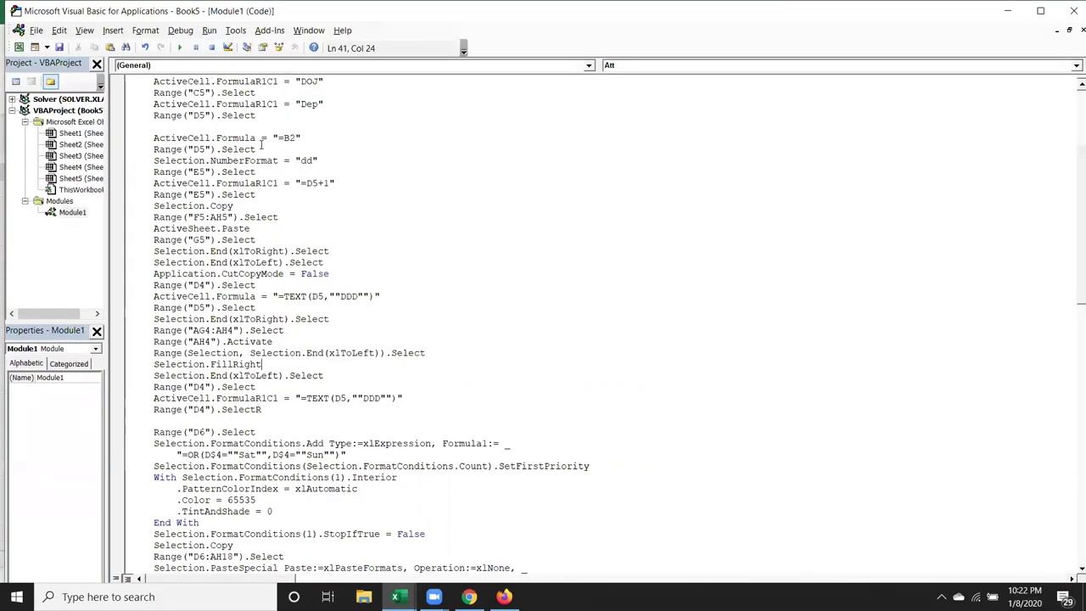
key("alt+F11")
Step: Rerun Att, remove the stray R after Select, and let the macro finish
left_click(52, 79)
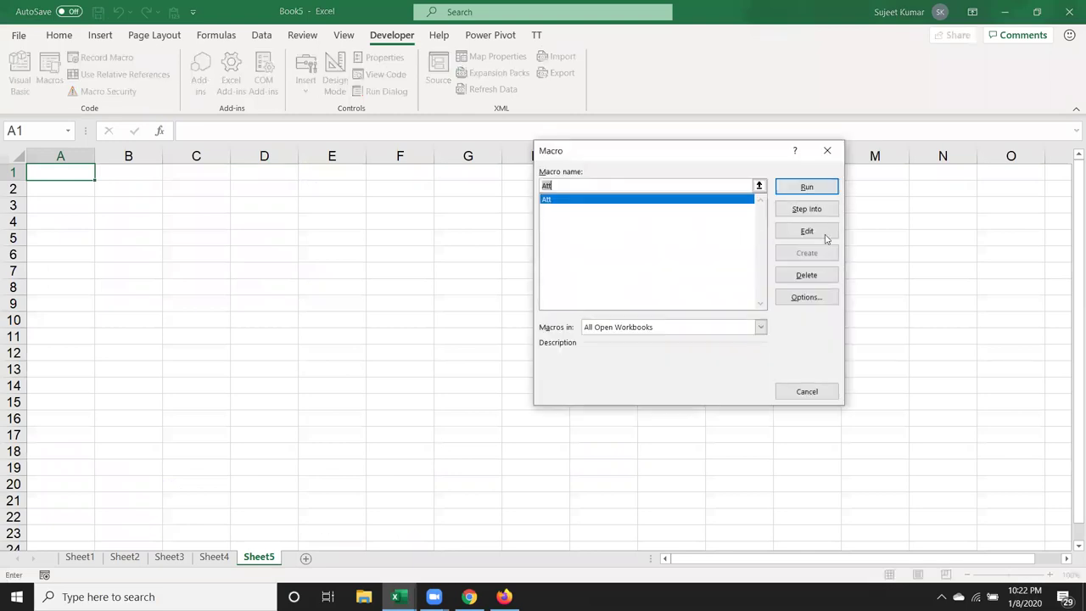
left_click(805, 188)
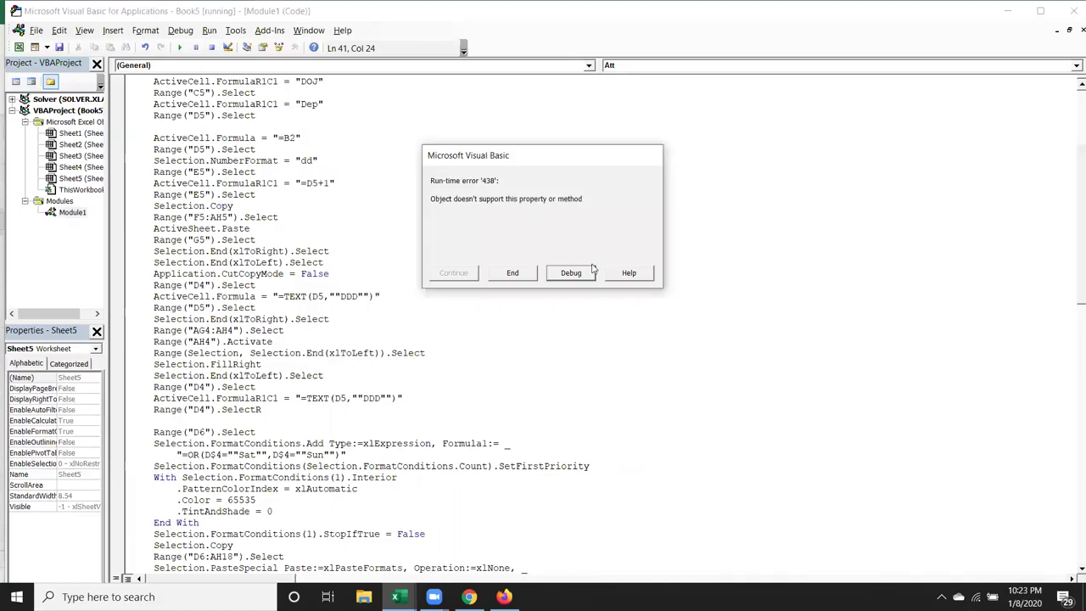
left_click(592, 270)
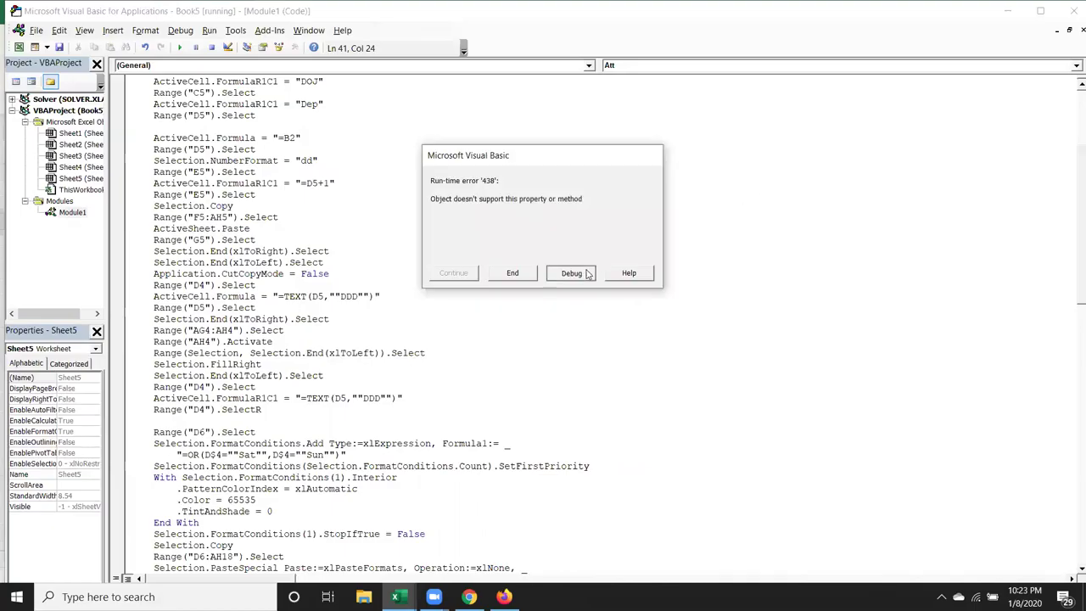
left_click(276, 412)
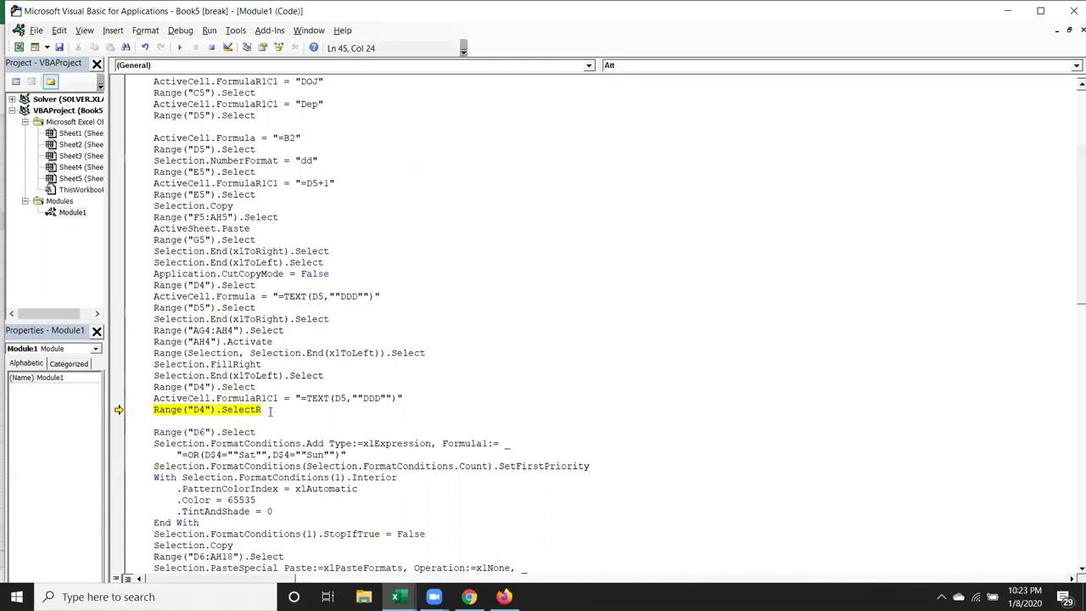
key("BackSpace")
left_click(270, 422)
left_click(180, 49)
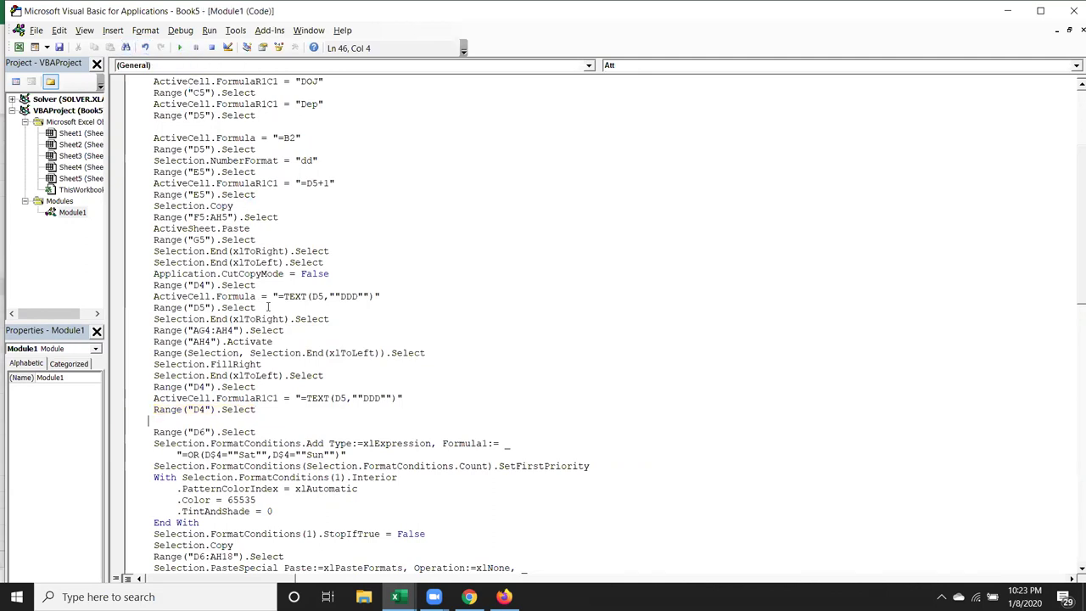
key("alt+F11")
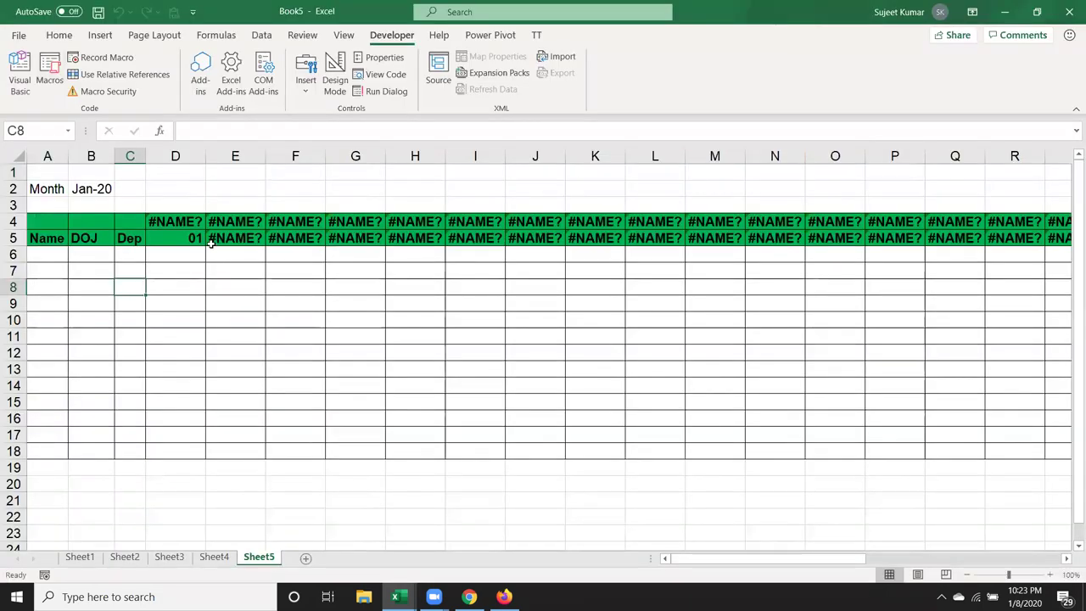
Step: Inspect D4's formula and change the macro's day-name line from FormulaR1C1 to Formula
left_click(187, 223)
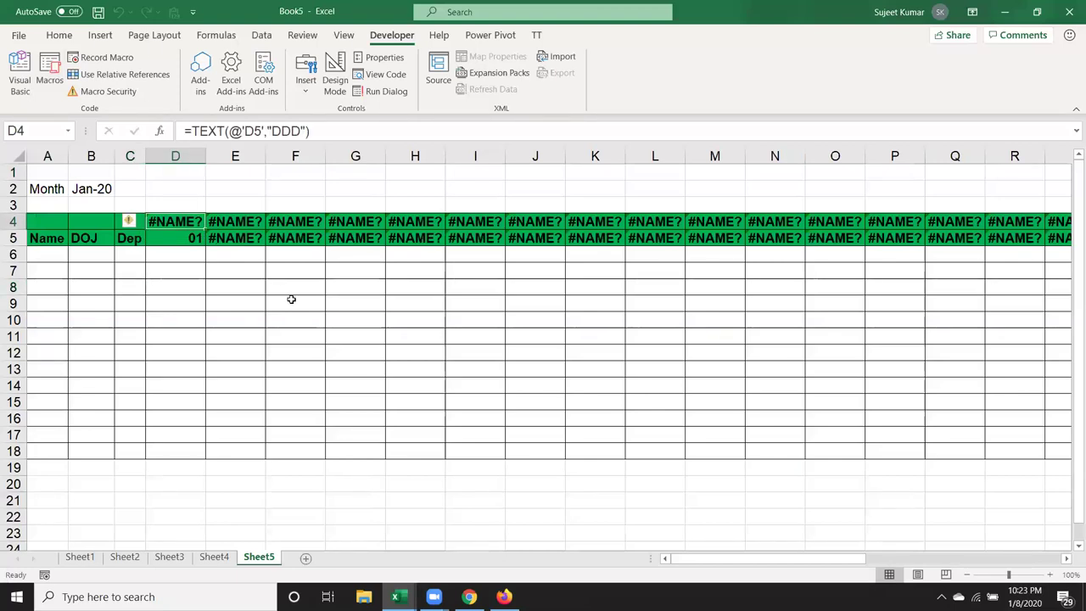
key("alt")
key("alt+F11")
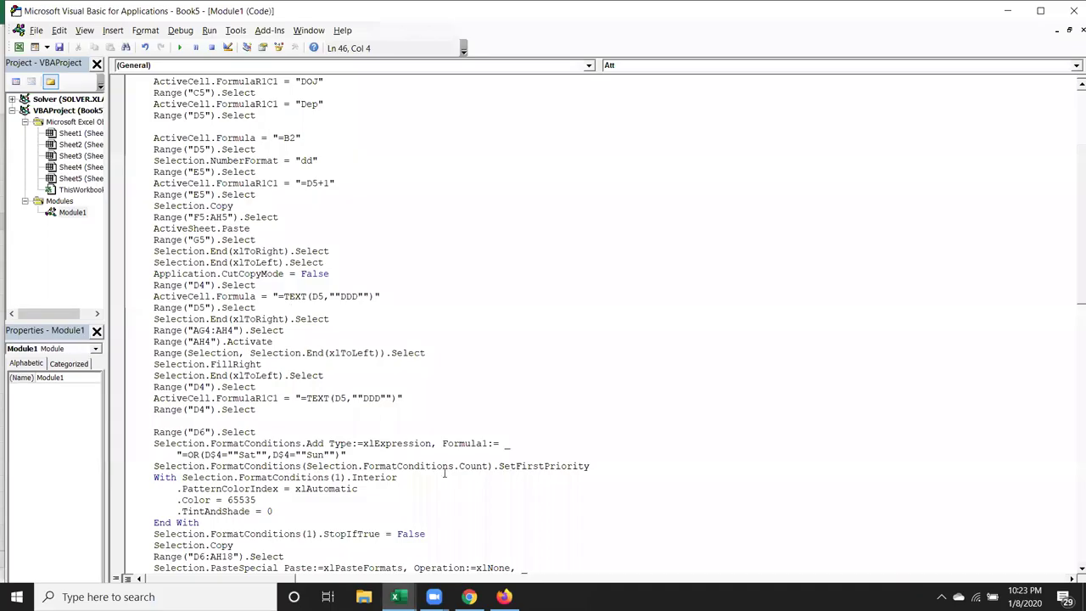
key("BackSpace")
key("BackSpace")
key("BackSpace")
key("BackSpace")
left_click(291, 425)
key("alt+F11")
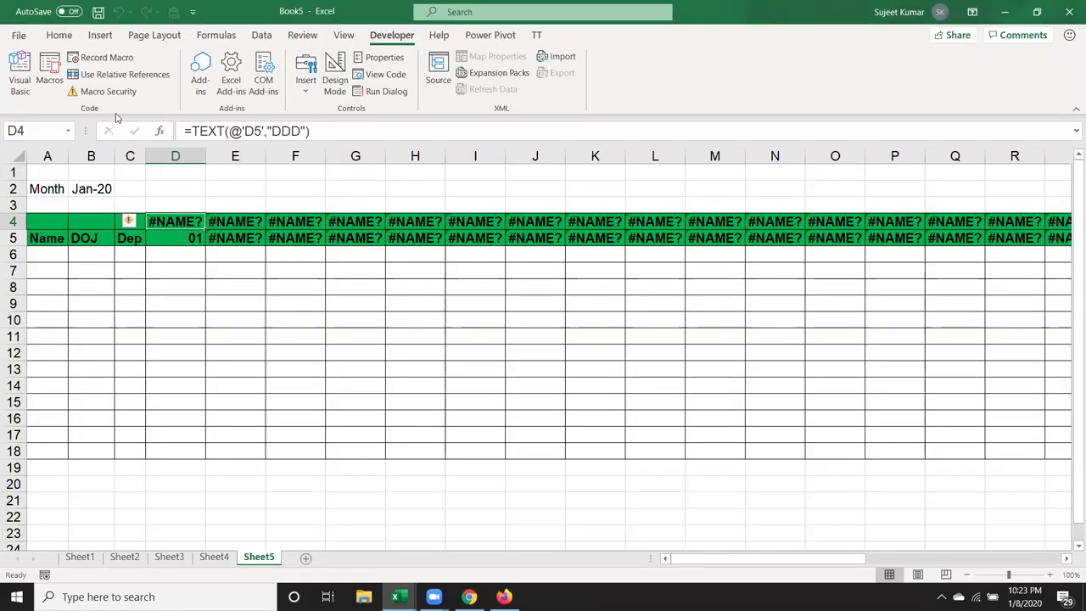
Step: Clear the old headers in rows 4–5 and rerun the Att macro
left_click(48, 81)
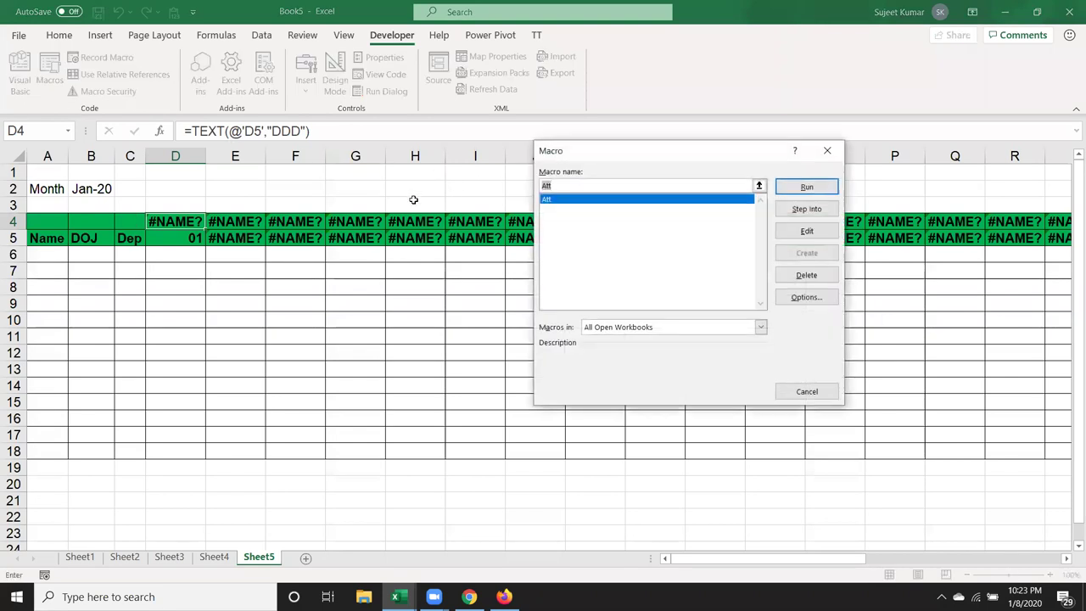
key("Return")
key("Delete")
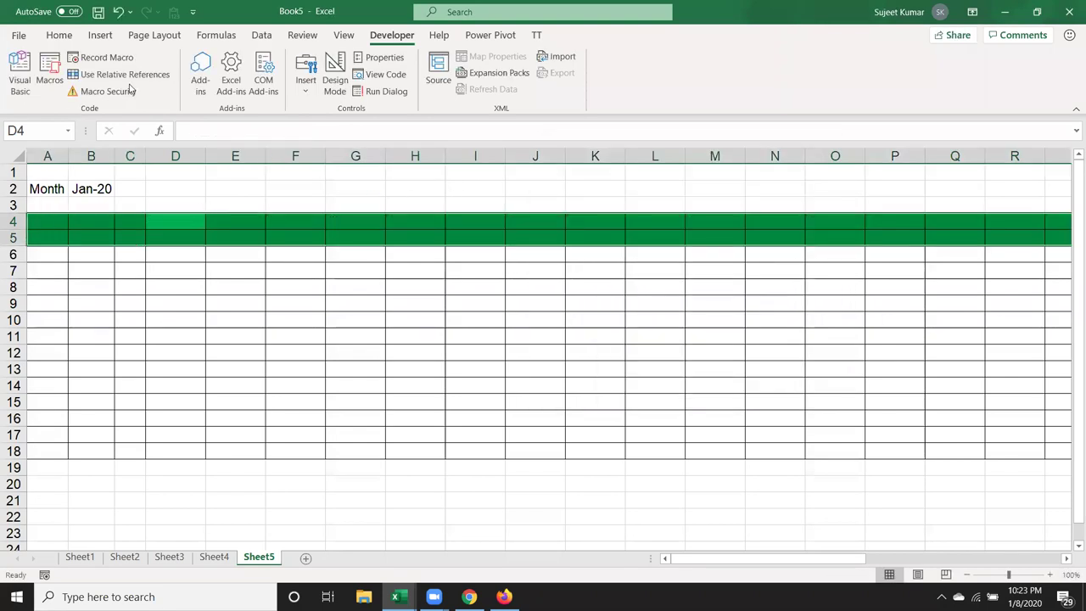
left_click(135, 235)
left_click(48, 76)
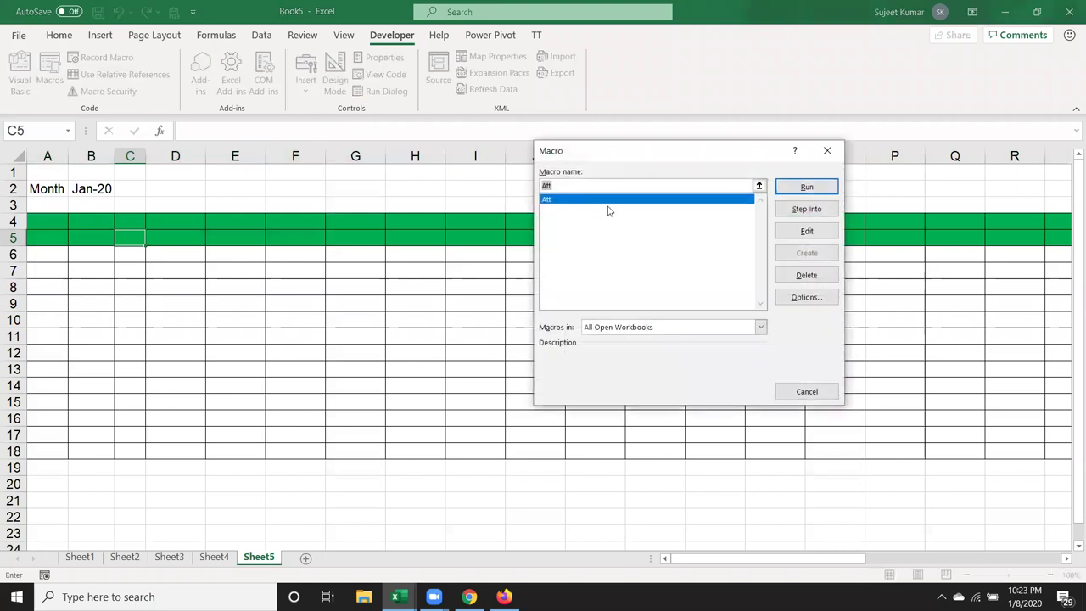
left_click(790, 193)
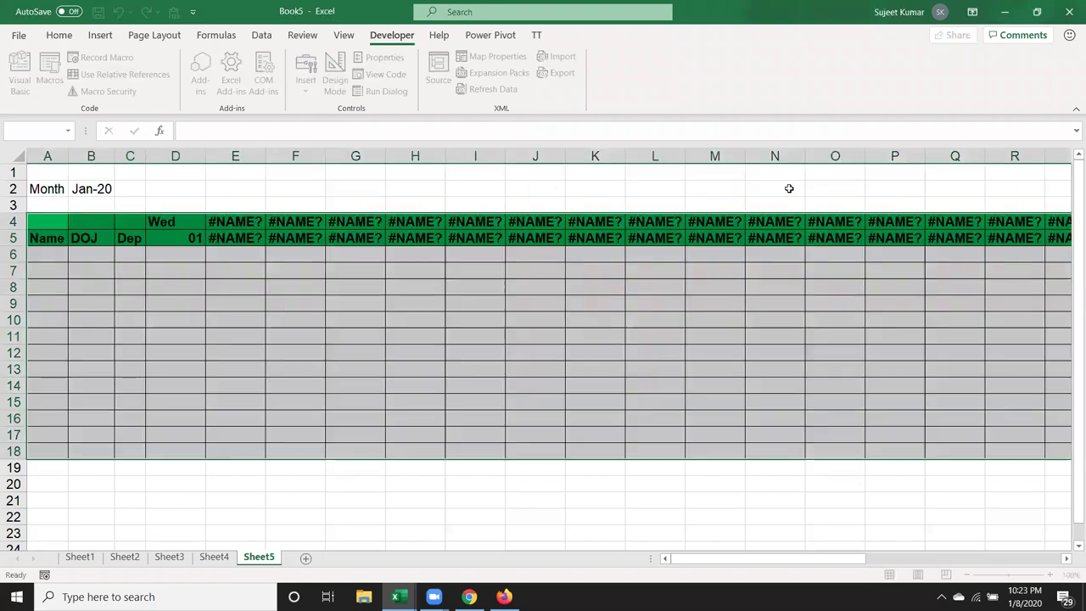
Step: Check the resulting formulas in D5, E5 and E4
left_click(166, 236)
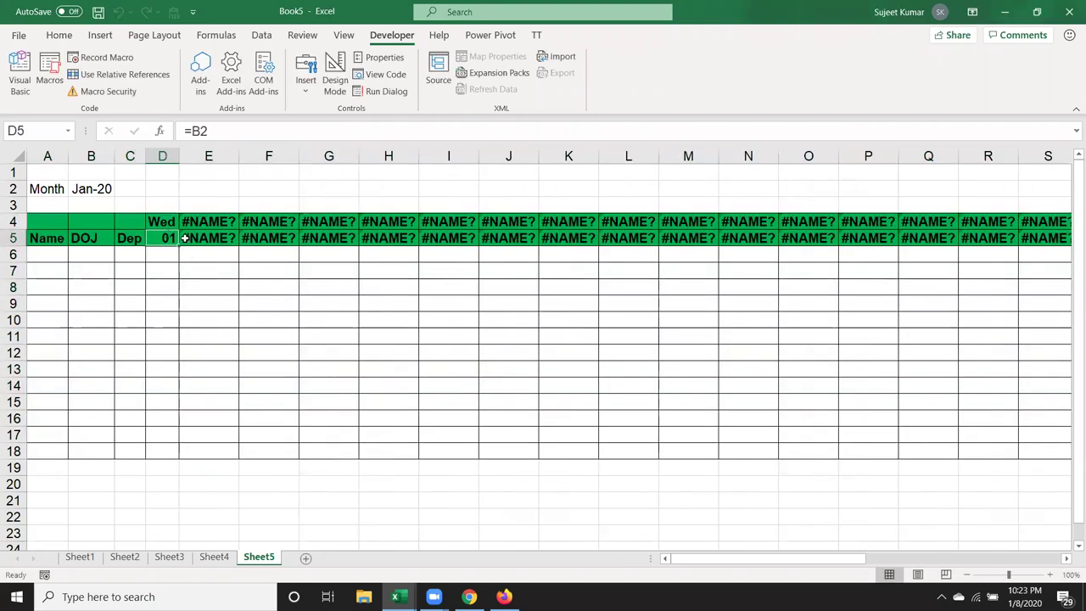
left_click(199, 239)
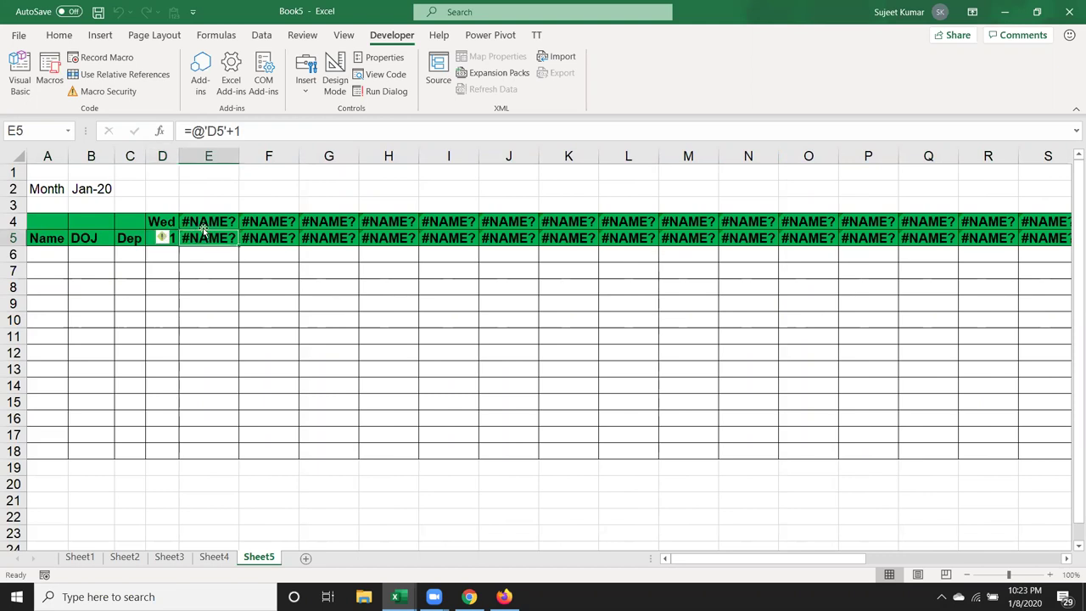
left_click(203, 224)
left_click(175, 240)
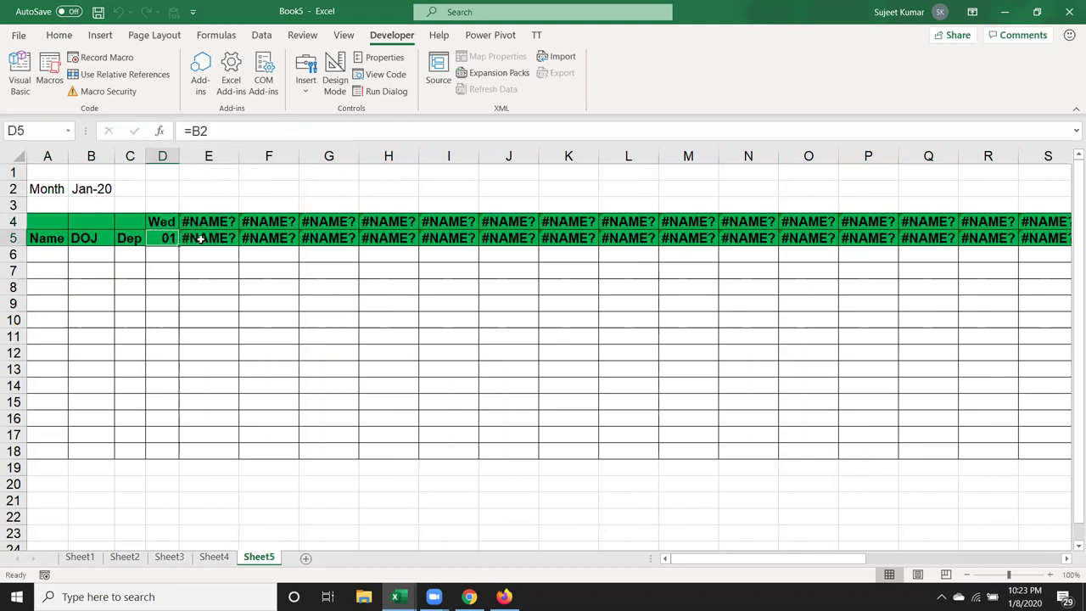
left_click(202, 238)
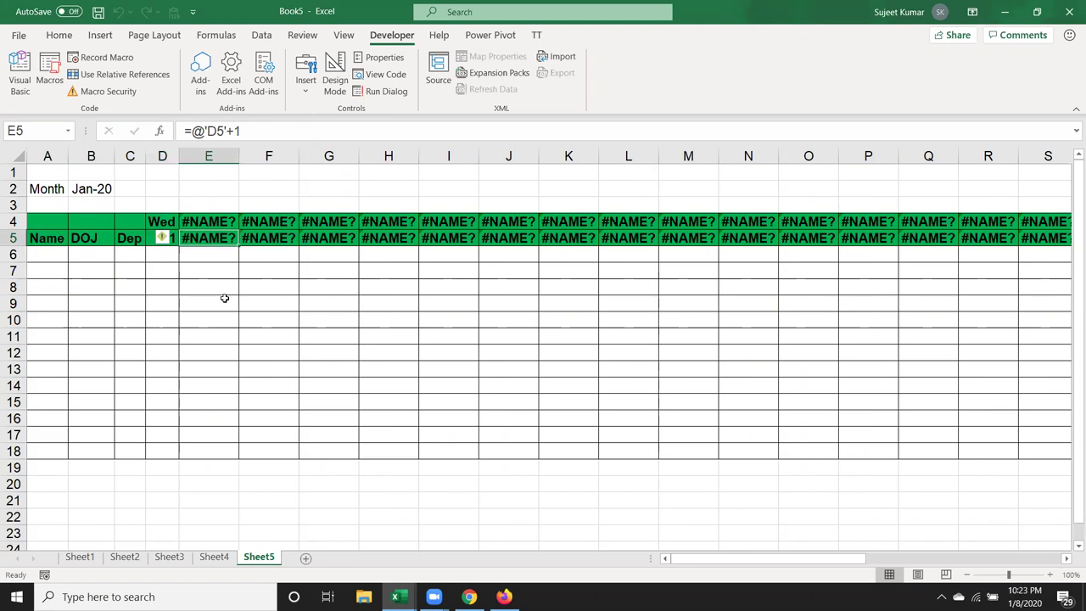
left_click(206, 223)
left_click(206, 235)
Step: Return to the macro code and find the next-day =D5+1 formula line
key("alt+F11")
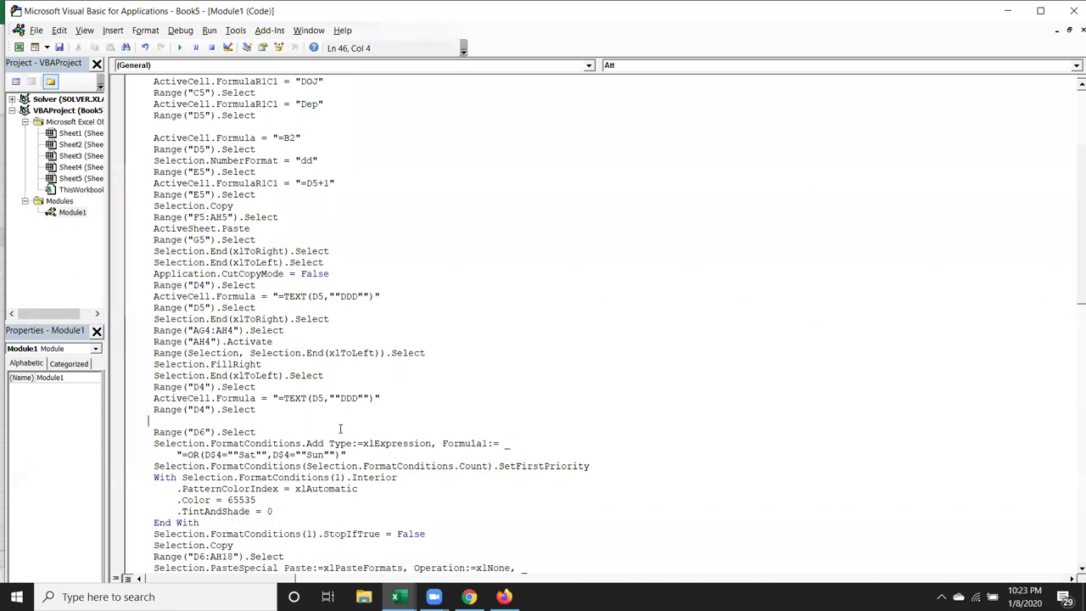
scroll(340, 429, "up", 2)
scroll(340, 429, "up", 1)
scroll(340, 430, "up", 1)
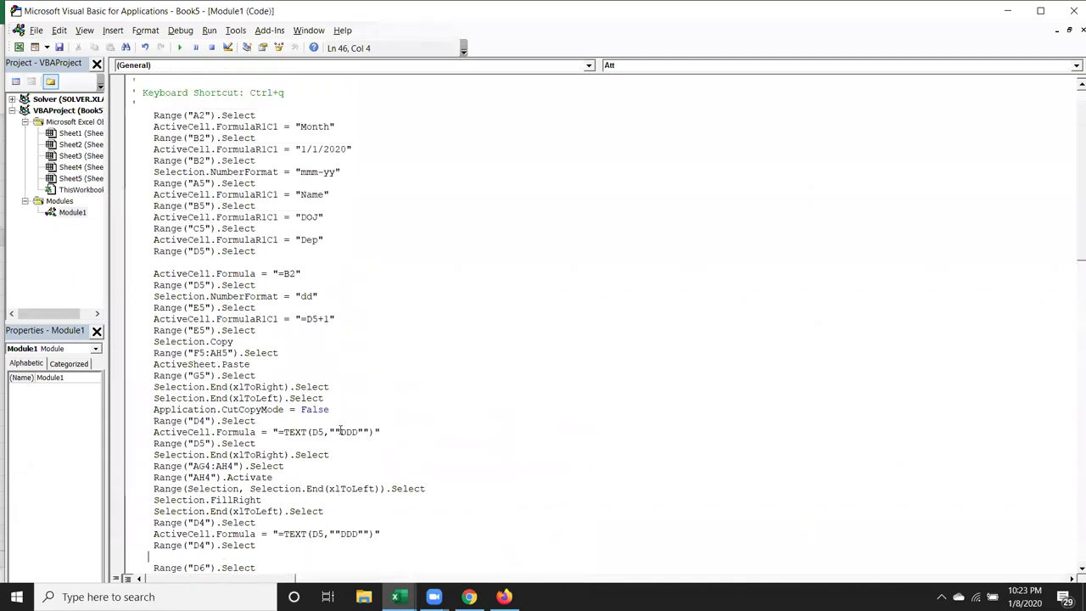
scroll(339, 424, "down", 1)
scroll(330, 402, "up", 1)
left_click(279, 324)
Step: Switch the =D5+1 line to Formula, clear rows 4–5, and rerun Att for January's full calendar
key("BackSpace")
key("BackSpace")
key("BackSpace")
key("BackSpace")
left_click(365, 431)
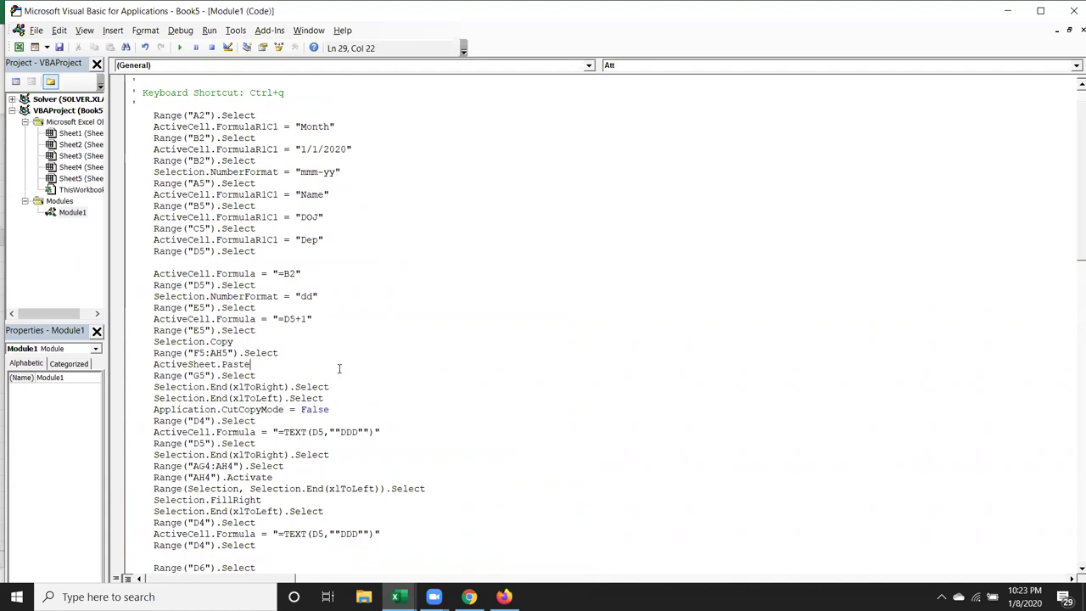
key("alt+F11")
key("Delete")
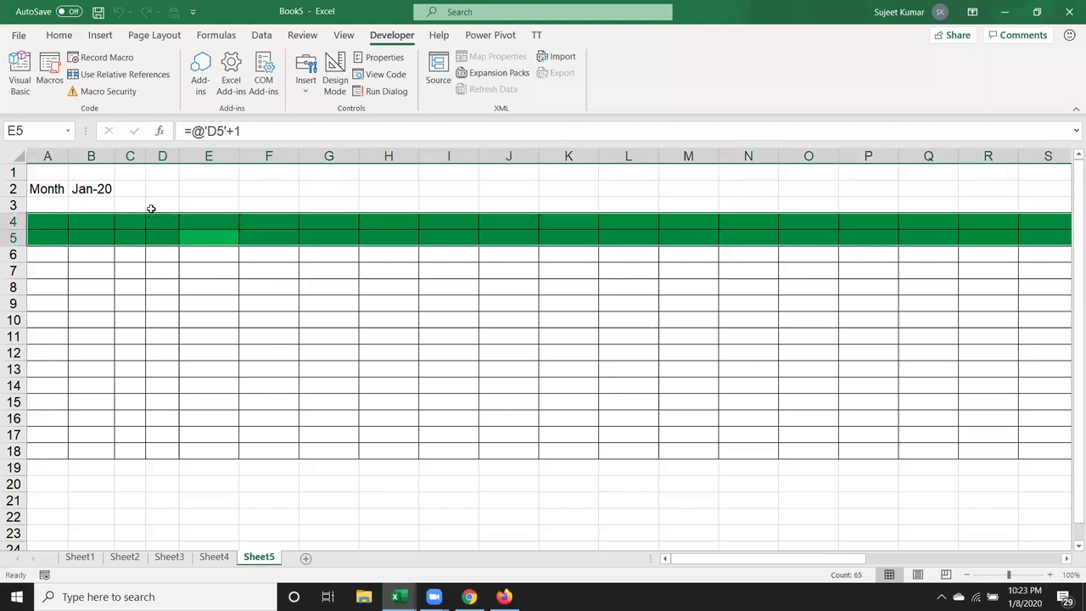
left_click(49, 72)
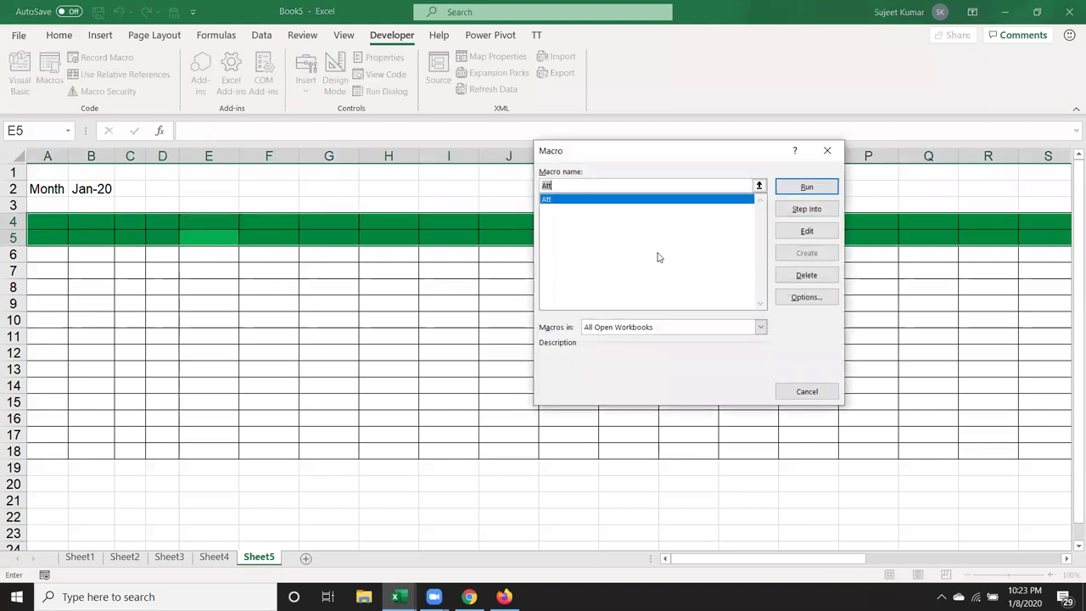
left_click(795, 187)
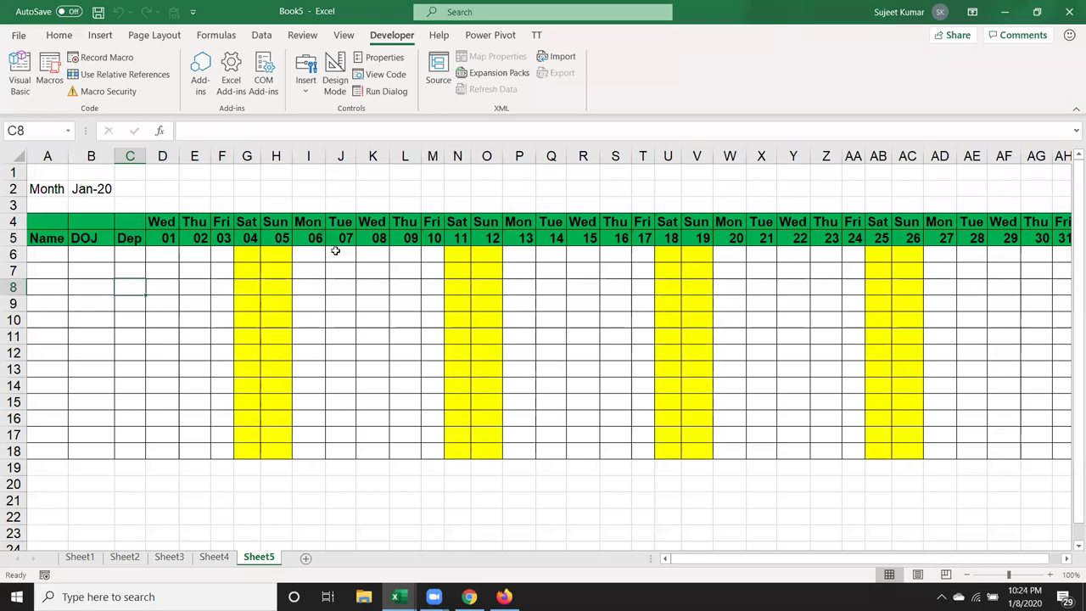
key("alt+F11")
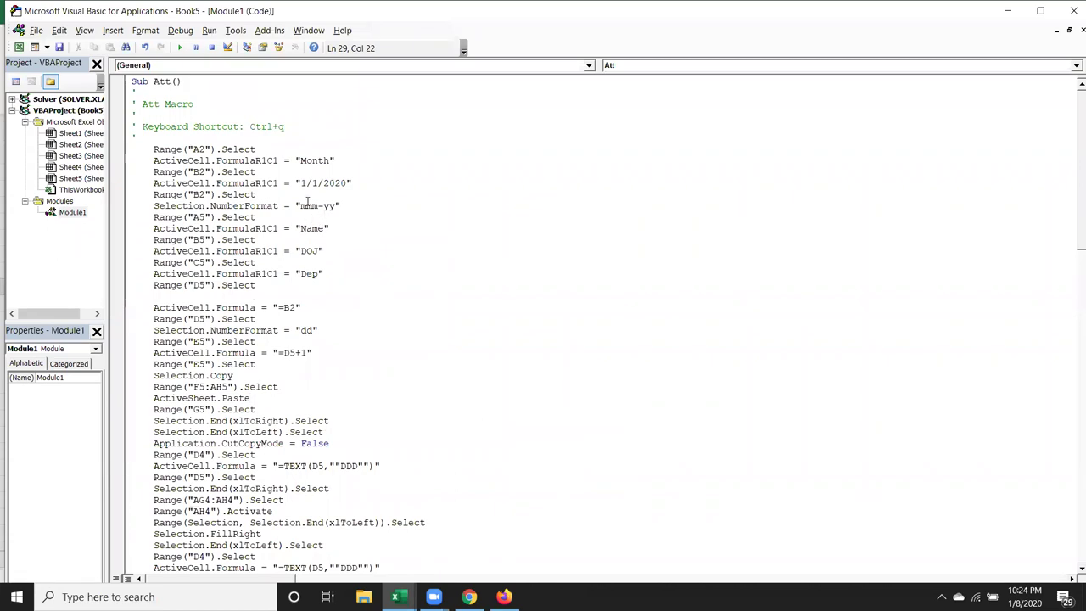
Step: Change the 1/1/2020 month line from FormulaR1C1 to a plain Formula assignment
left_click_drag(294, 183, 351, 183)
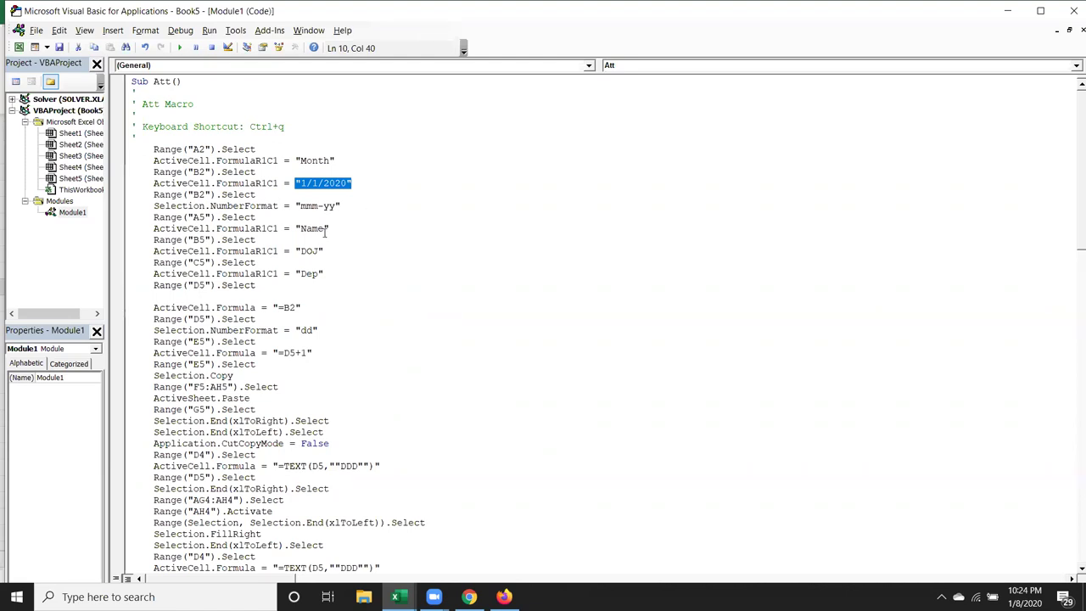
left_click_drag(255, 183, 283, 183)
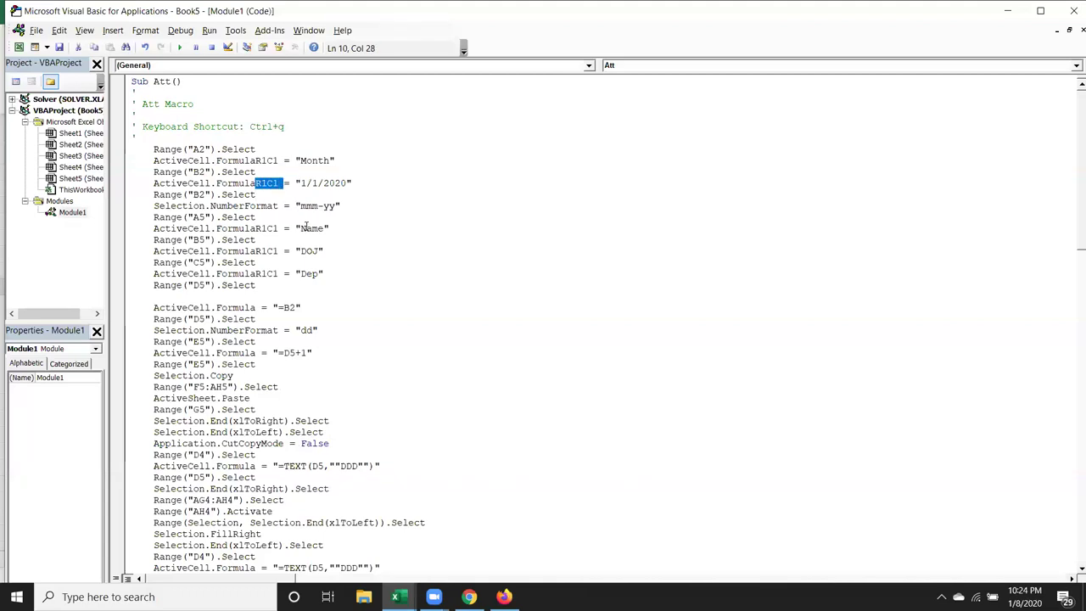
key("Delete")
left_click(272, 241)
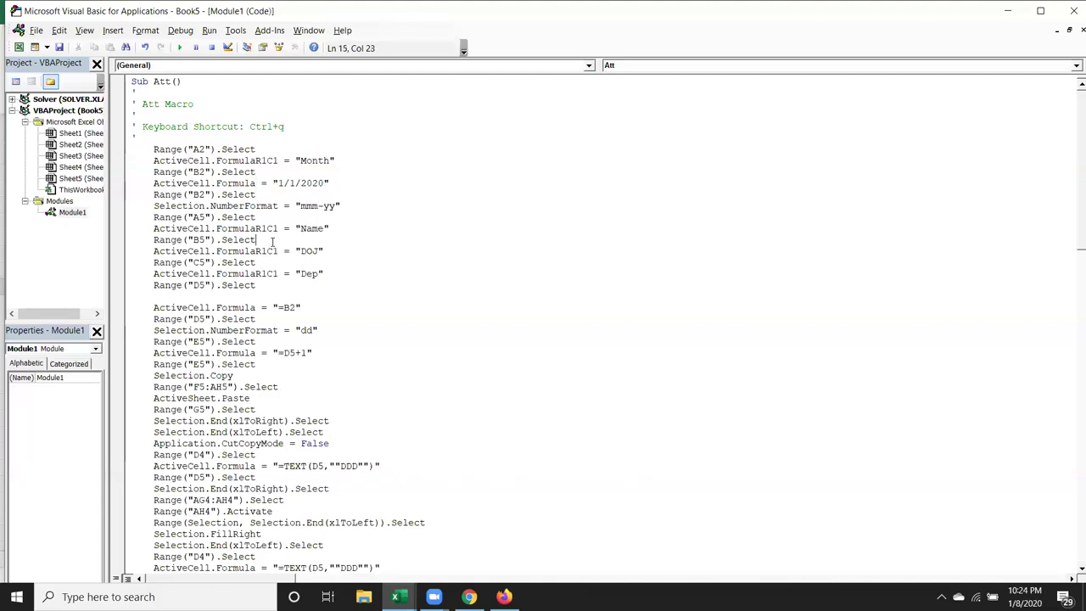
left_click_drag(272, 183, 328, 183)
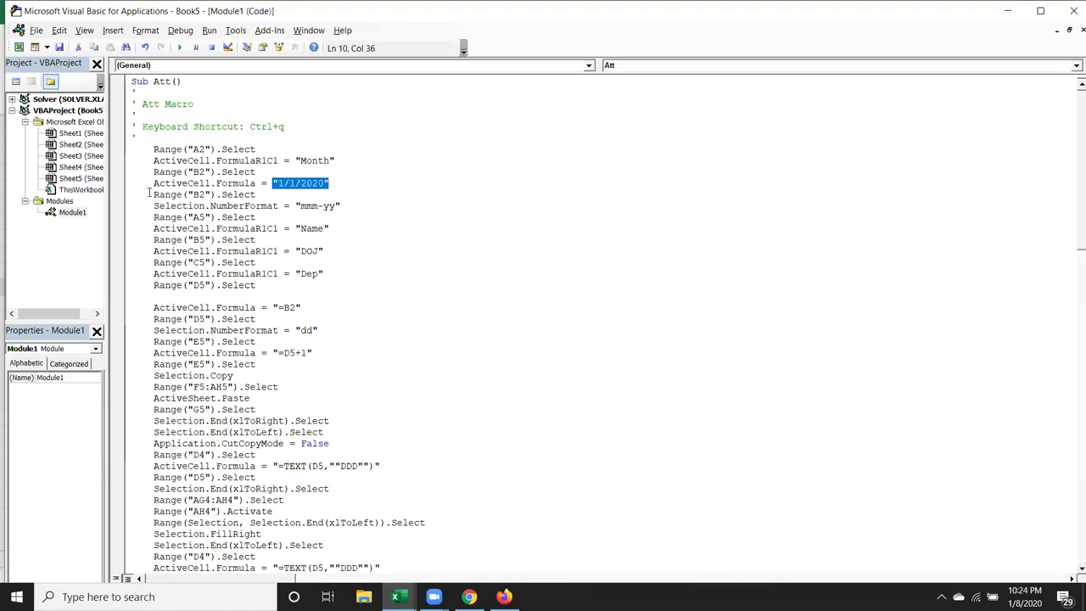
Step: Insert a blank line before Range("A2").Select at the macro's start
left_click(152, 150)
key("Return")
key("Up")
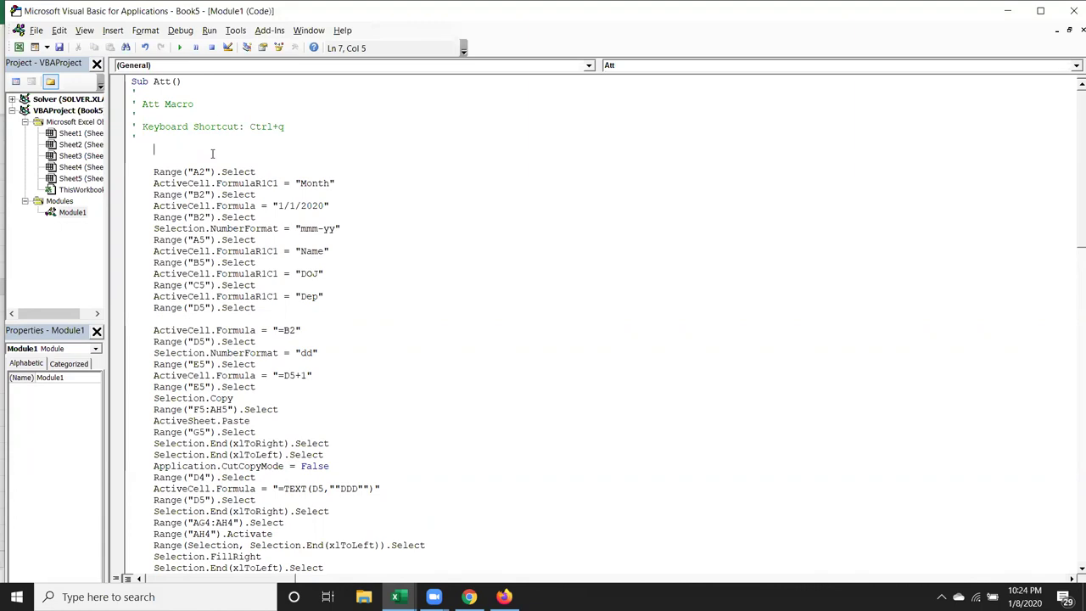
Step: Highlight the hard-coded 1/1/2020 date string on the B2 line
double_click(313, 183)
left_click(313, 205)
double_click(310, 205)
left_click(299, 206)
double_click(299, 205)
left_click(281, 206)
left_click_drag(329, 205, 274, 201)
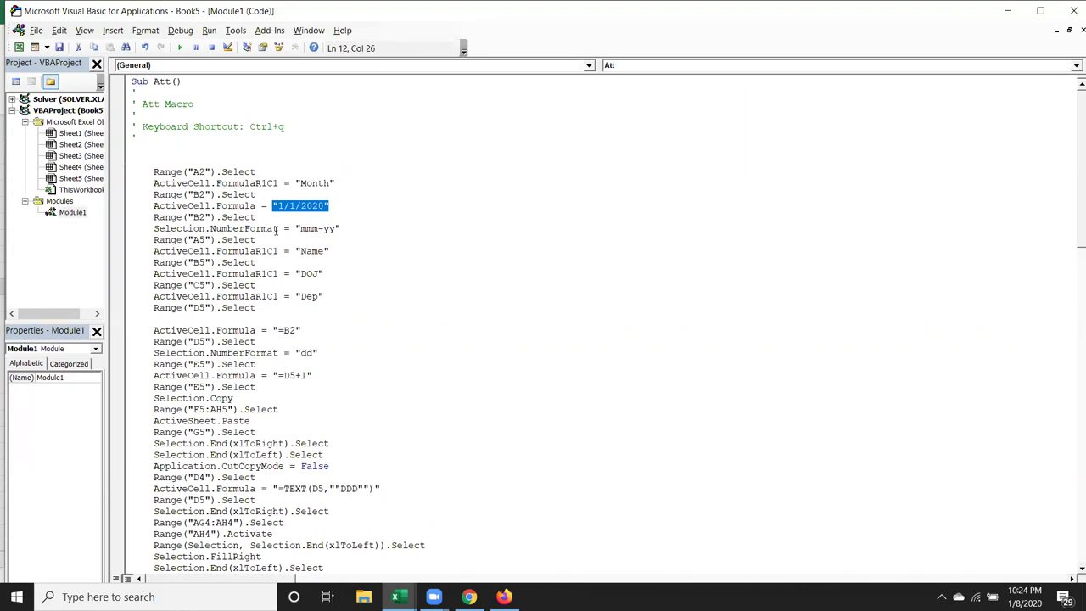
left_click(216, 154)
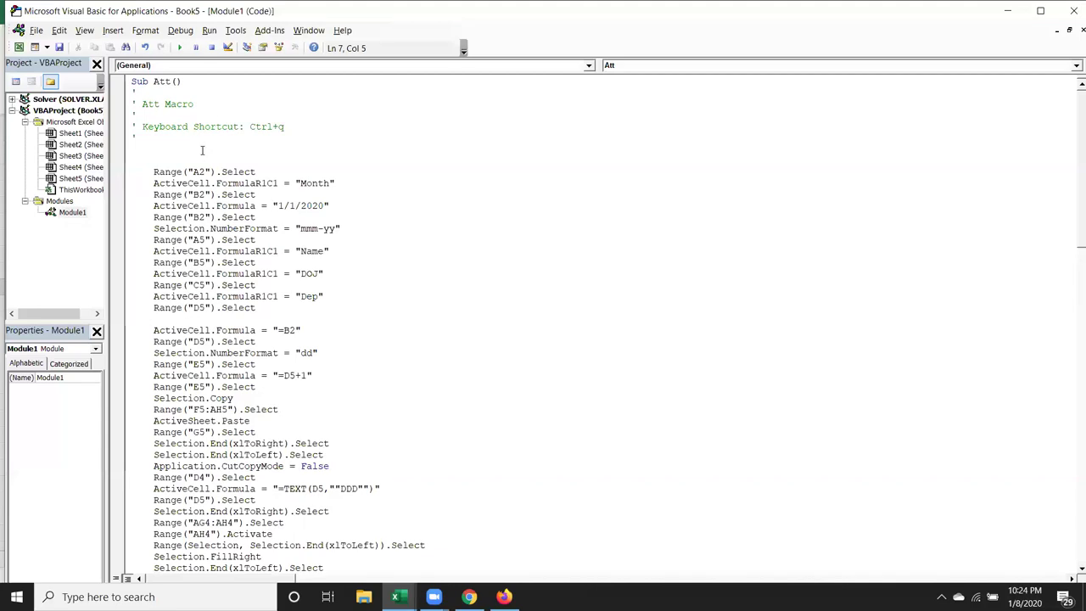
Step: Add the line M = InputBox("eNTER mONTH") on the new blank line
type("M=INPO")
key("BackSpace")
key("BackSpace")
type("PUTBOX")
type("(\"eNTER mONTH")
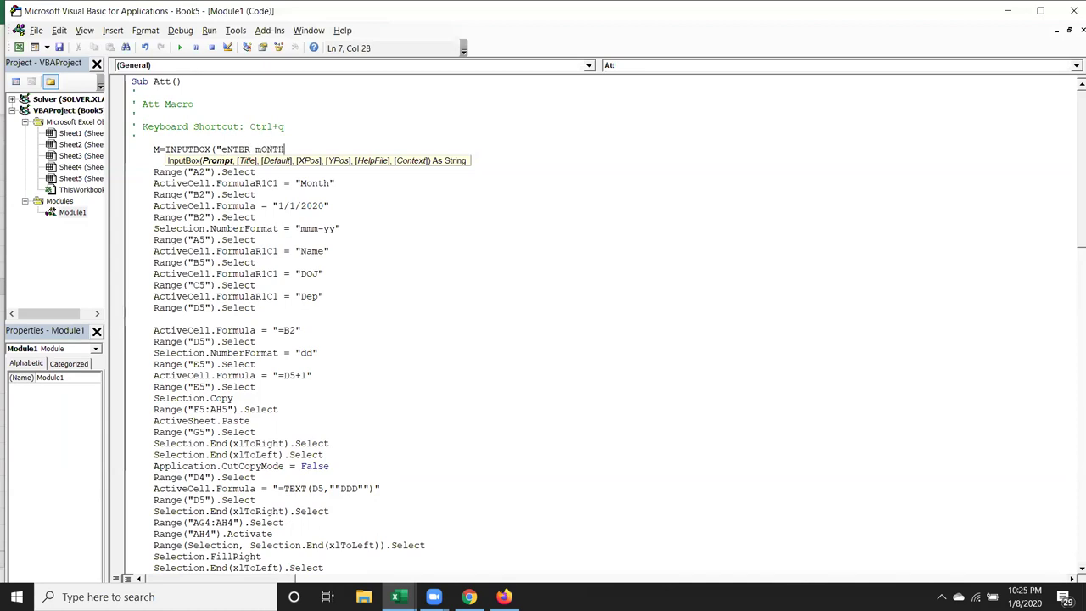
type("\")")
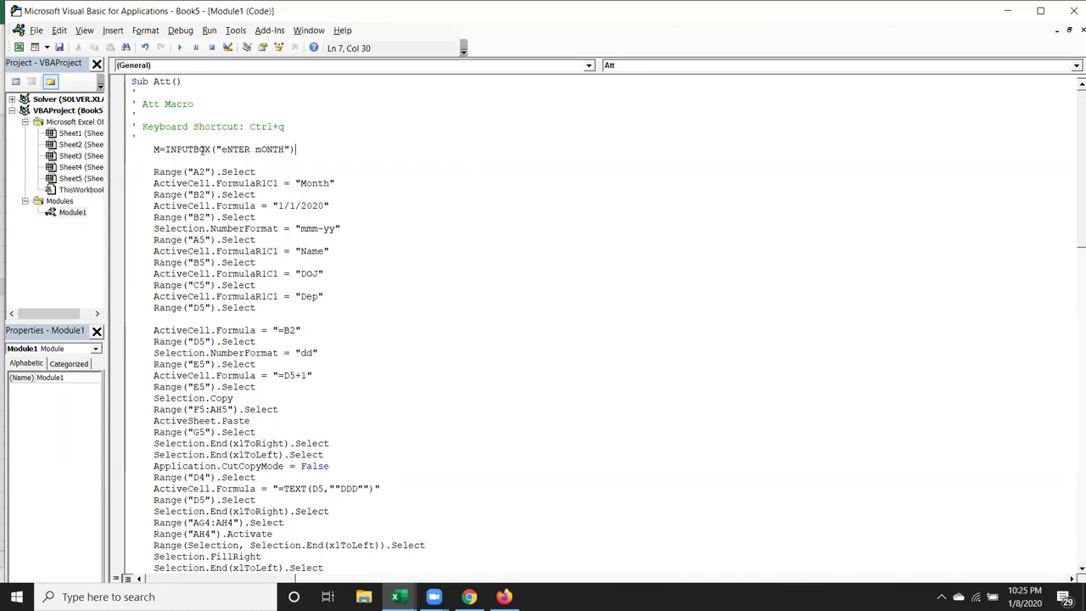
left_click(303, 219)
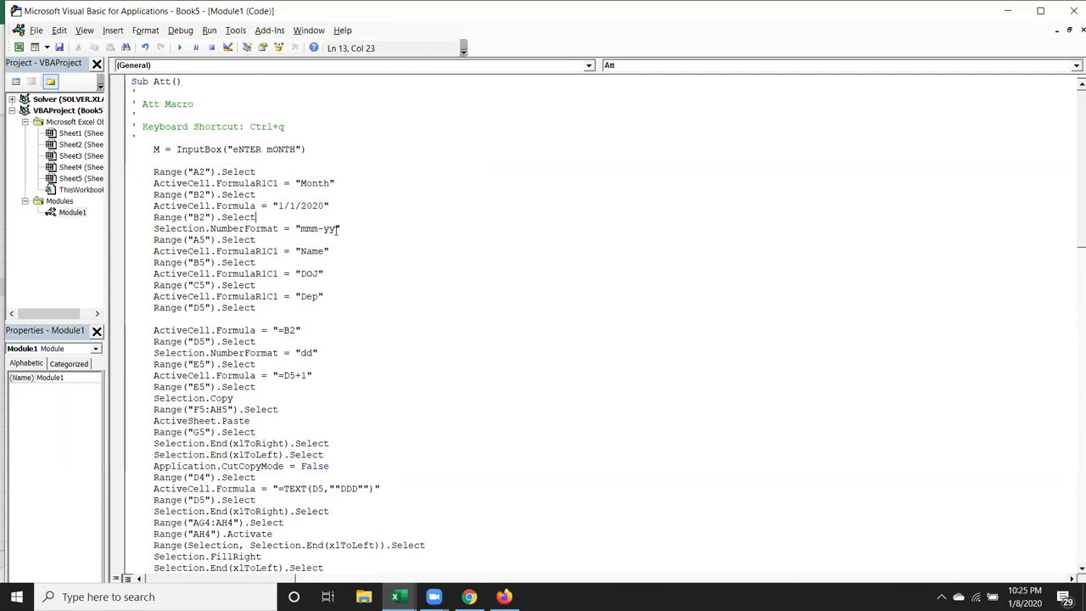
Step: Change the B2 date line to ActiveCell.Formula = m & "/1/2020"
left_click(285, 205)
key("BackSpace")
key("Left")
type("m ")
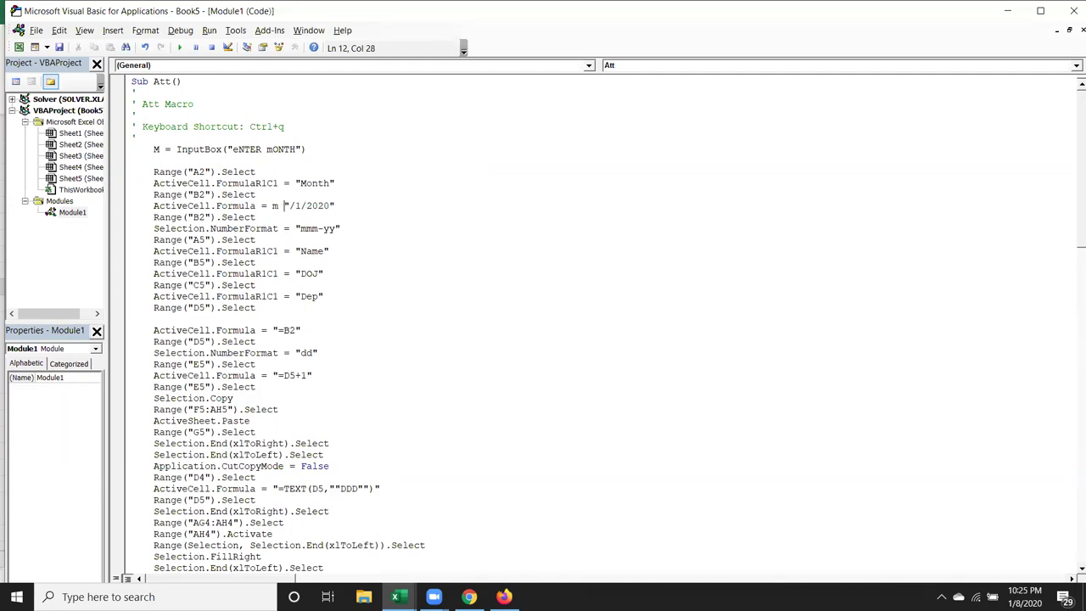
type("&")
left_click(378, 260)
key("alt+Tab")
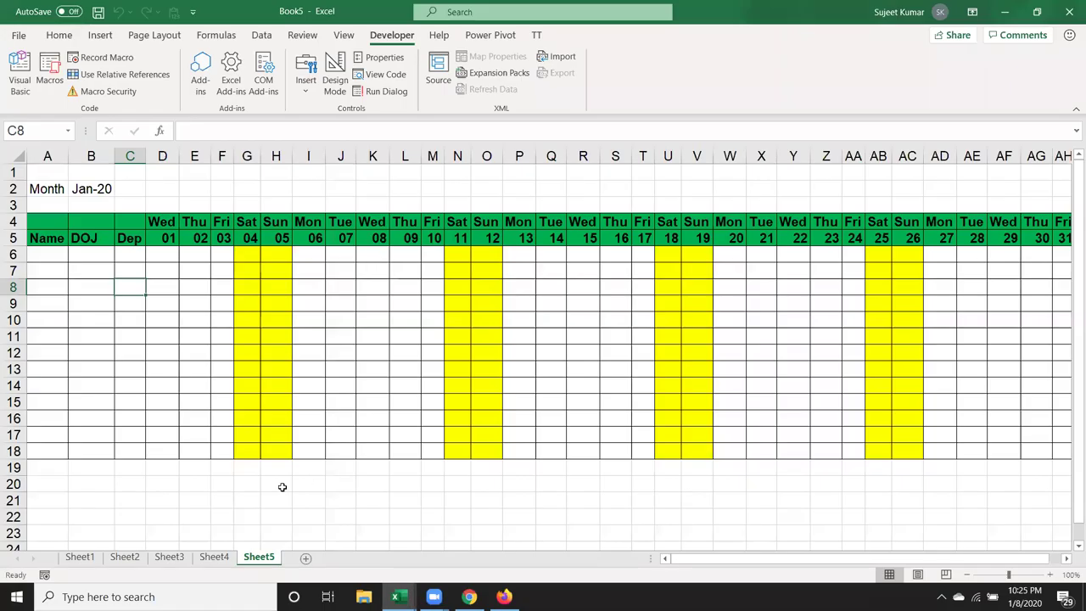
Step: Add Sheet6 and run Att with month 3 to generate the March grid
left_click(305, 558)
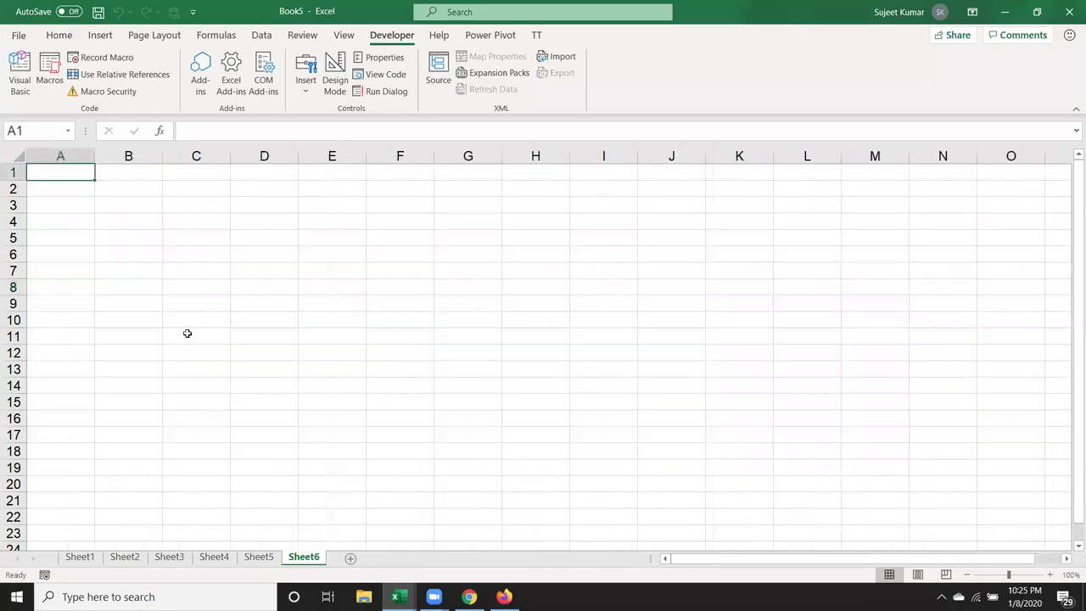
left_click(61, 80)
left_click(804, 186)
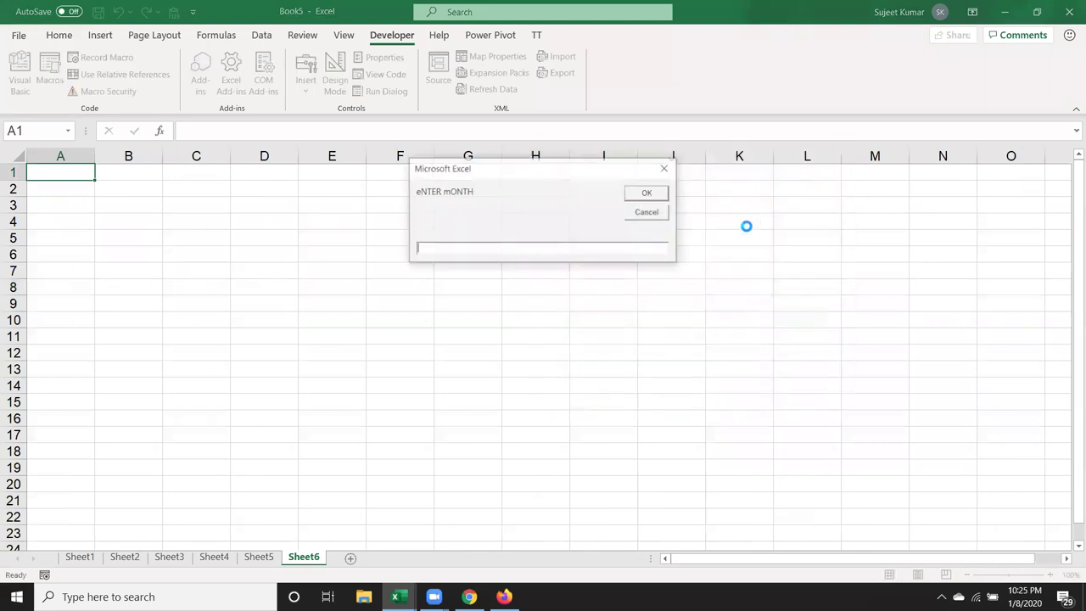
type("2")
type("3")
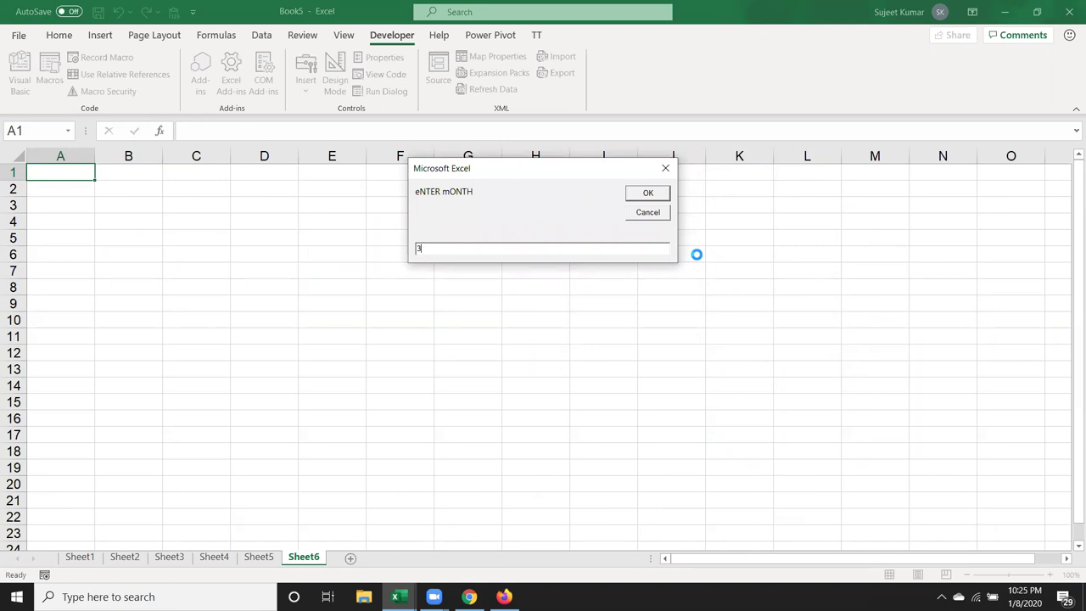
left_click(640, 194)
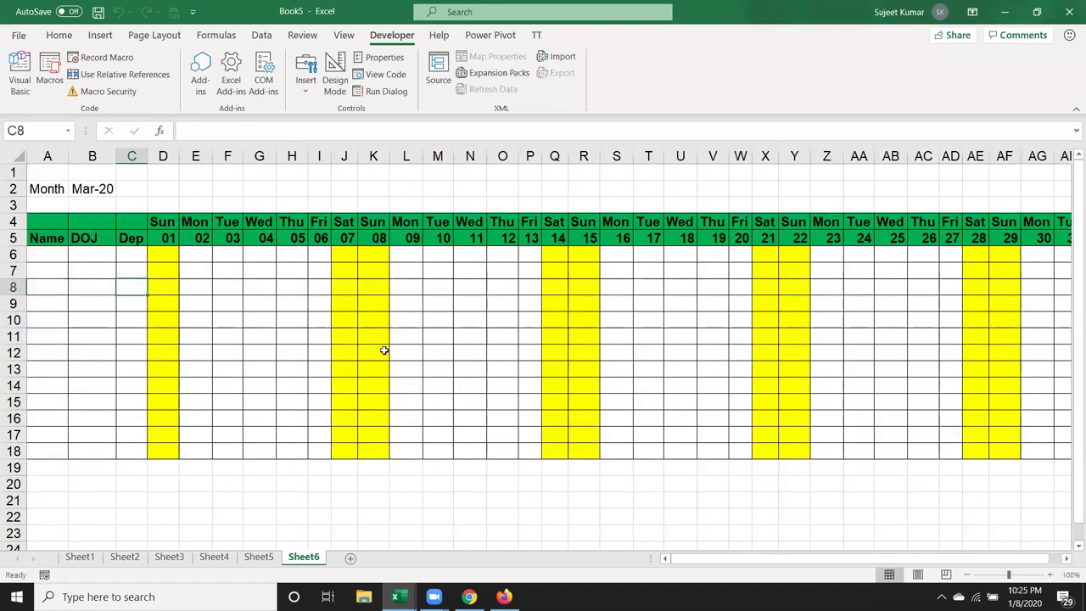
mouse_move(343, 259)
left_mouse_down()
mouse_move(379, 297)
mouse_move(1070, 462)
left_mouse_up()
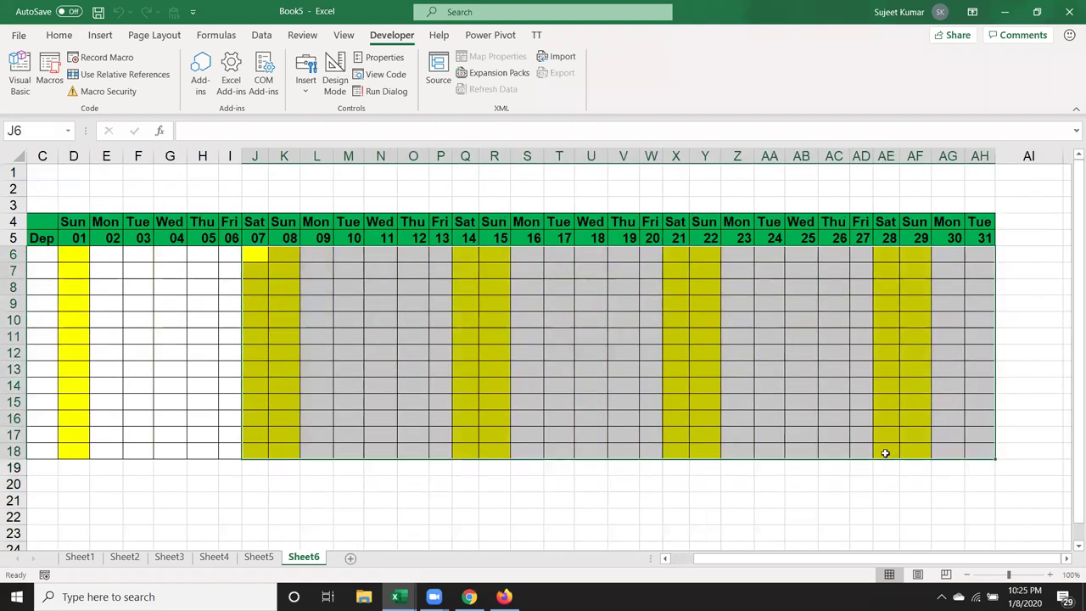
left_click_drag(861, 558, 713, 551)
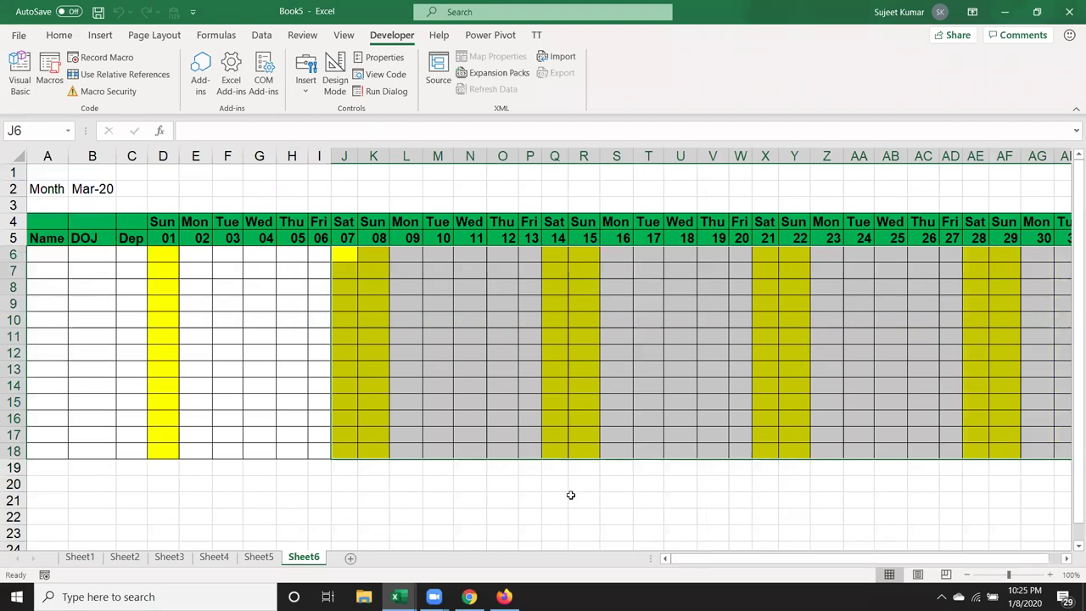
Step: Enter 12/1 in B2 so the calendar switches to Dec-20, and check the date headers
left_click(93, 188)
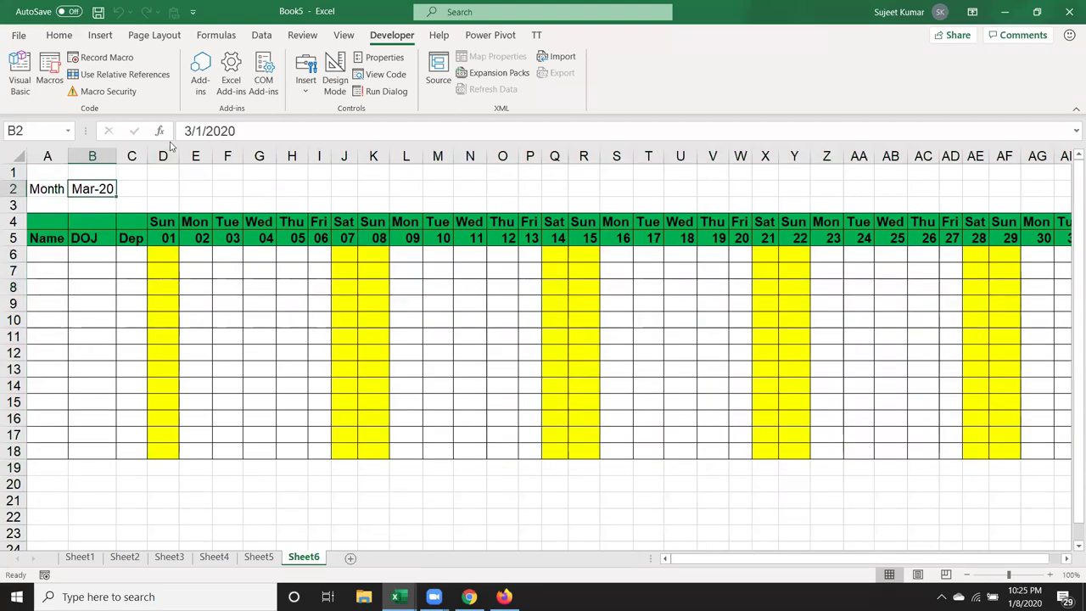
type("12/1")
key("Return")
key("Down")
key("Down")
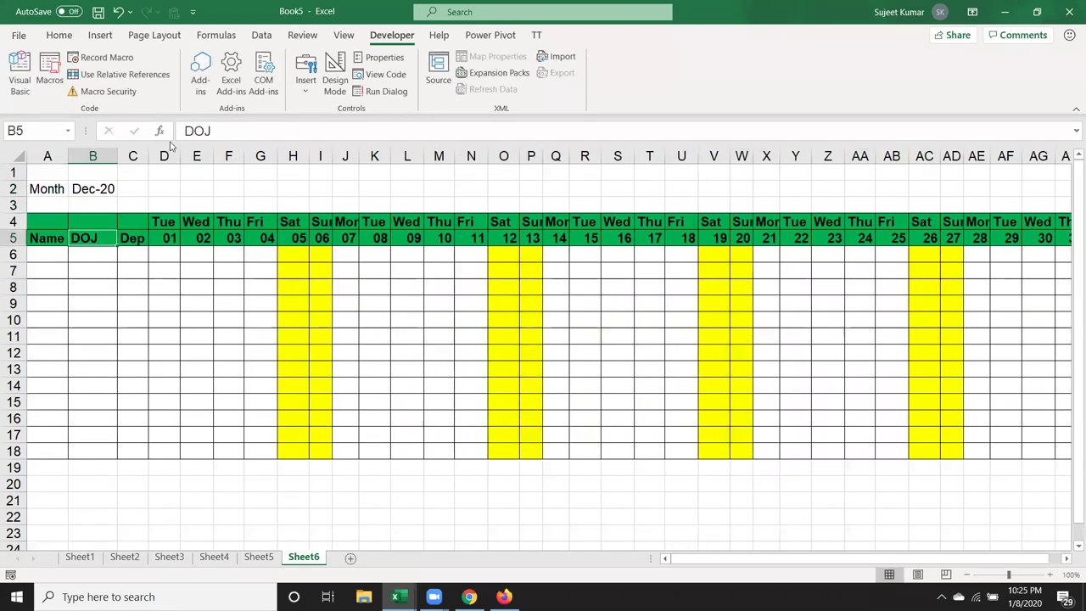
key("Right")
key("Right")
key("Right")
key("Right")
key("Right")
key("Right")
key("Right")
key("Right")
key("Right")
key("Right")
key("Left")
key("Left")
key("Left")
key("Left")
key("Left")
key("Left")
key("Left")
key("Left")
key("Left")
key("Left")
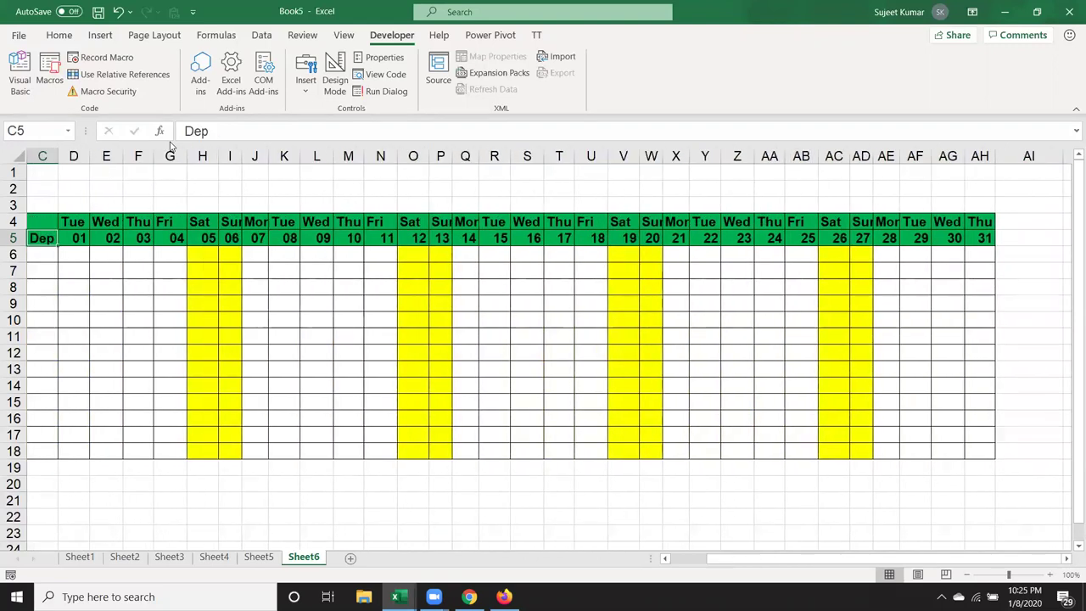
key("Left")
key("Left")
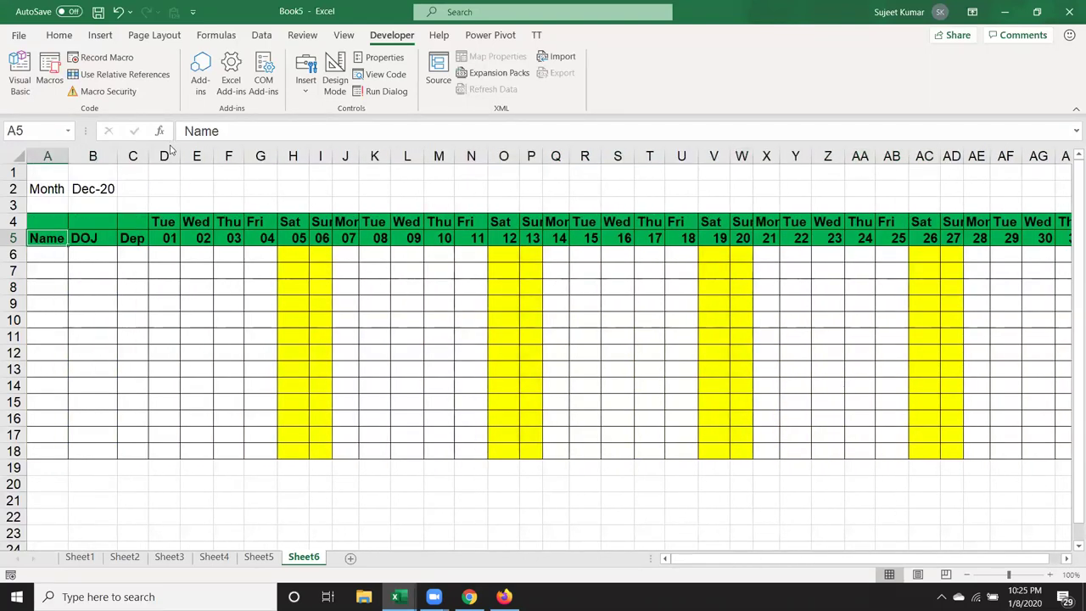
key("alt+F11")
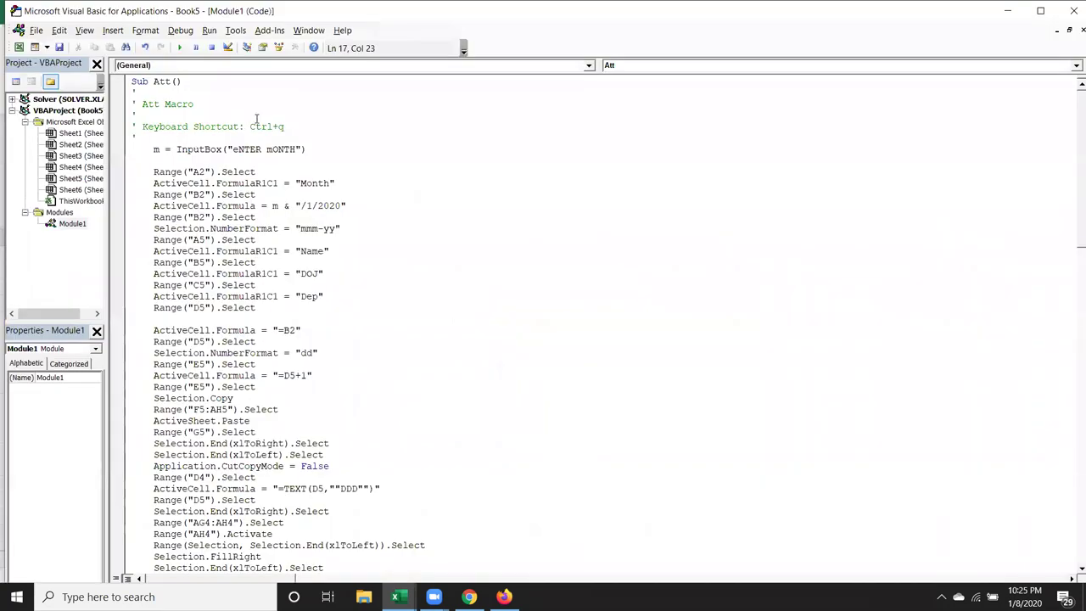
Step: Review the Att macro code around the InputBox prompt line
left_click_drag(317, 139, 347, 160)
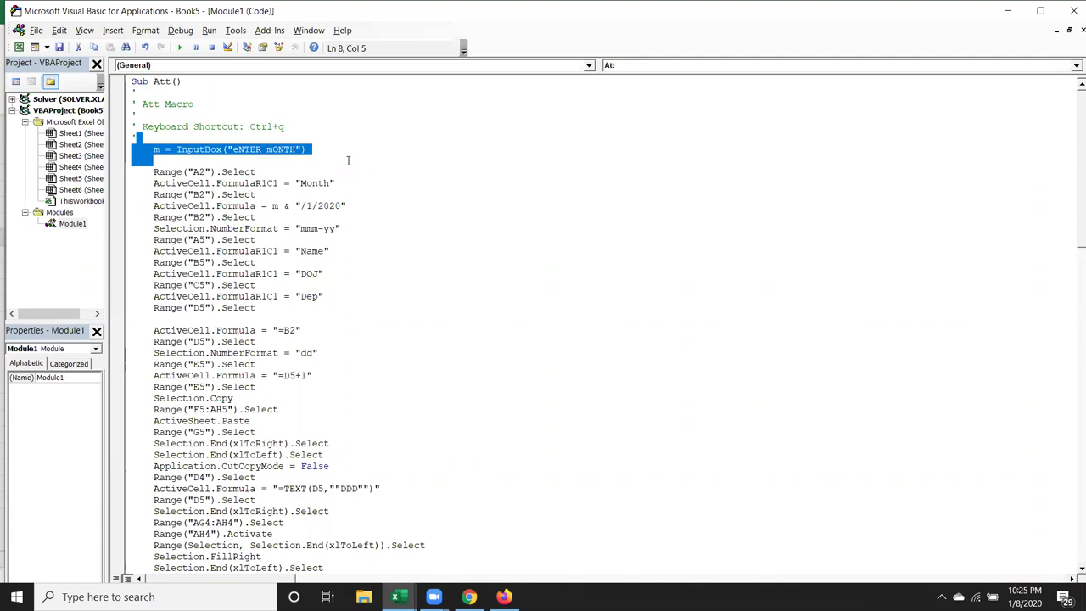
left_click(247, 227)
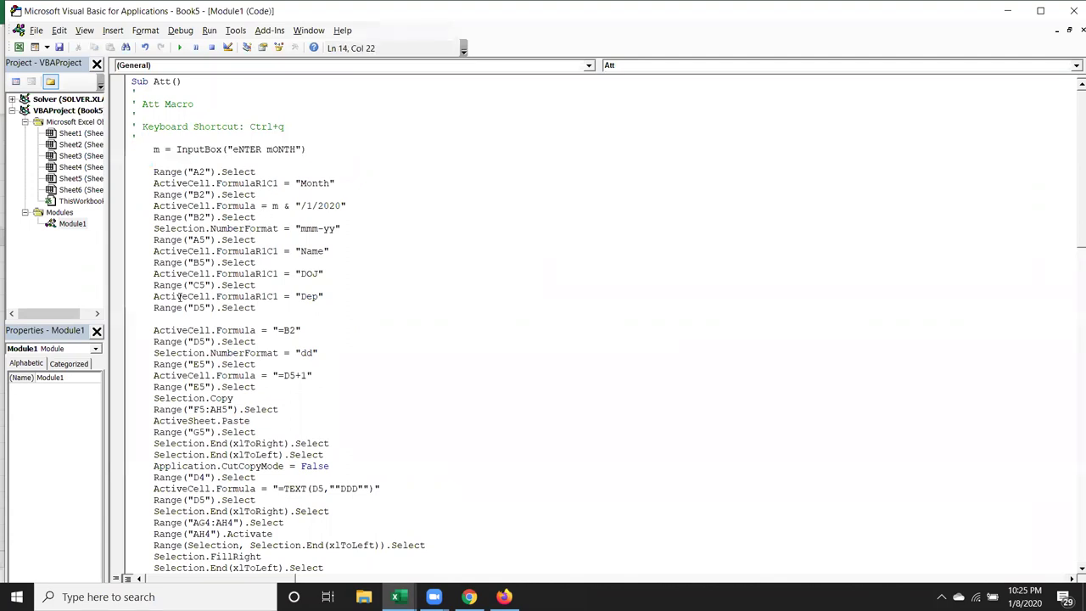
scroll(179, 296, "down", 7)
scroll(212, 313, "down", 9)
scroll(246, 329, "down", 14)
scroll(247, 329, "up", 8)
scroll(246, 329, "up", 8)
scroll(247, 329, "up", 8)
scroll(246, 330, "up", 6)
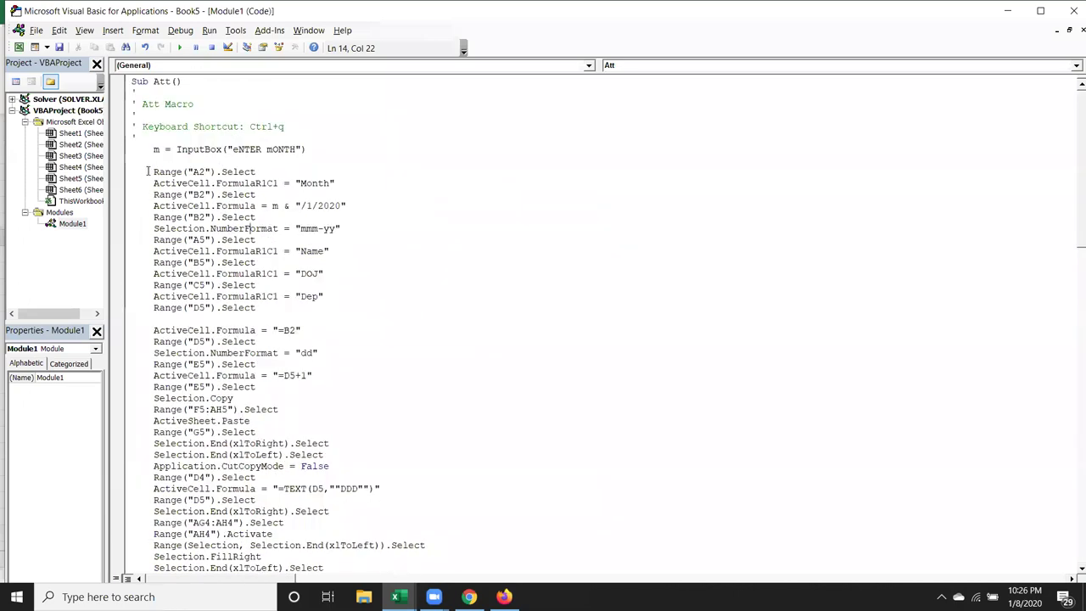
Step: Delete 'Select' from the Range("A2").Select line, dismissing the resulting compile error
left_click_drag(147, 171, 279, 170)
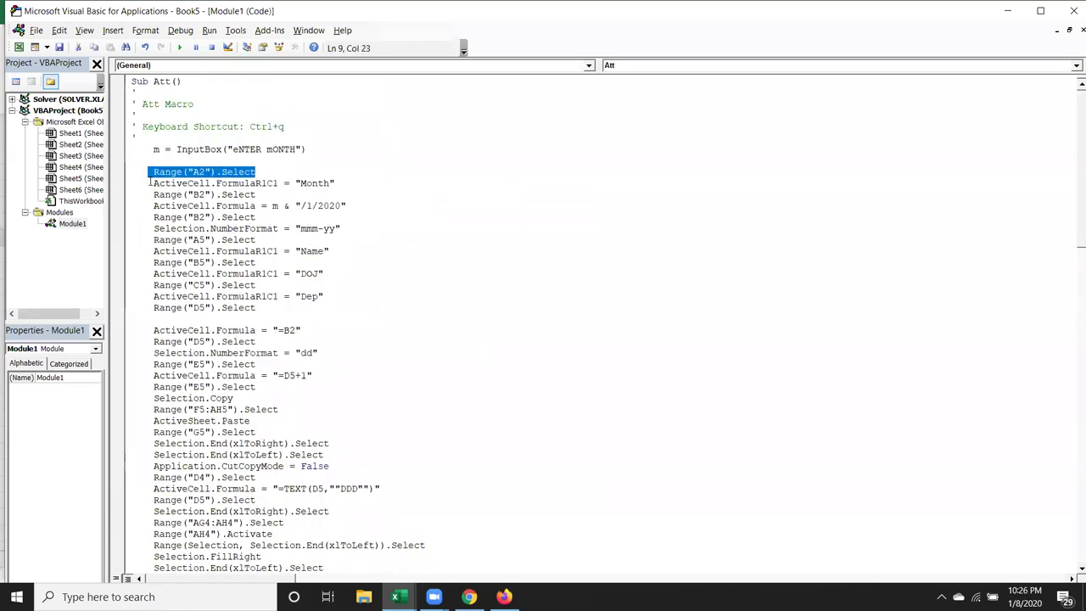
left_click(208, 178)
left_click_drag(216, 172, 279, 170)
left_click(273, 174)
key("BackSpace")
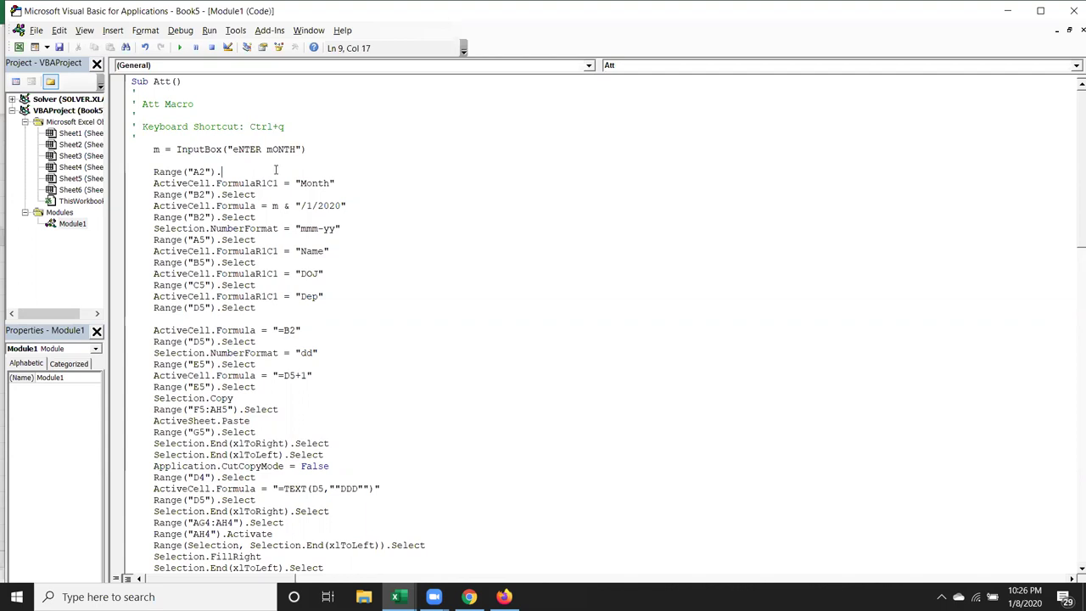
left_click(276, 183)
key("Return")
Step: Make the A2 line Range("A2").FormulaR1C1 = "Month" and delete the old ActiveCell line
left_click_drag(217, 183, 338, 183)
left_click(280, 170)
type("FormulaR1C1 = \"Month\"")
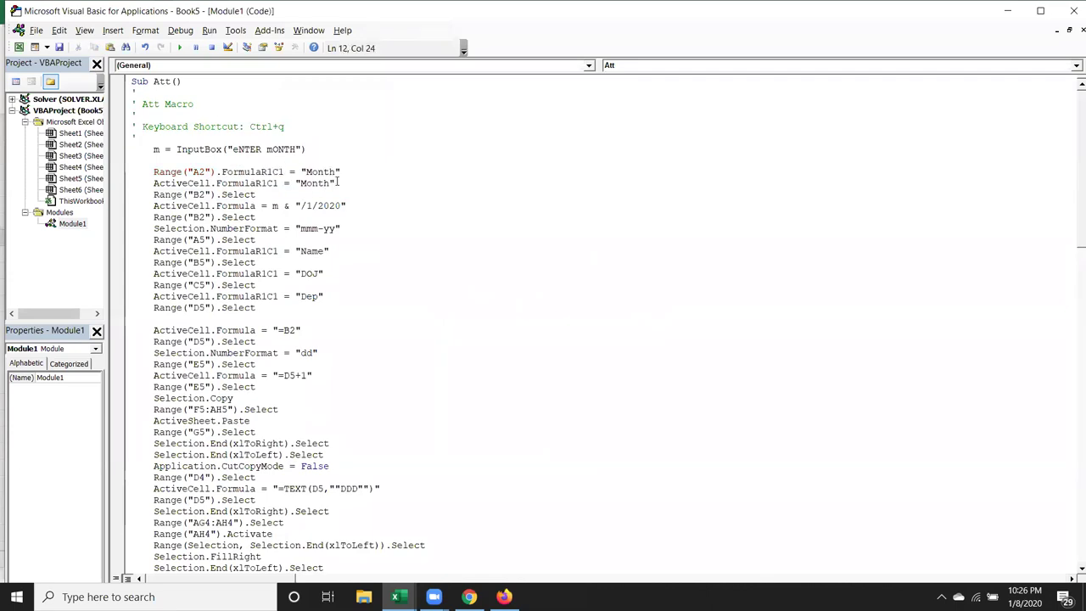
left_click_drag(337, 181, 148, 183)
key("Delete")
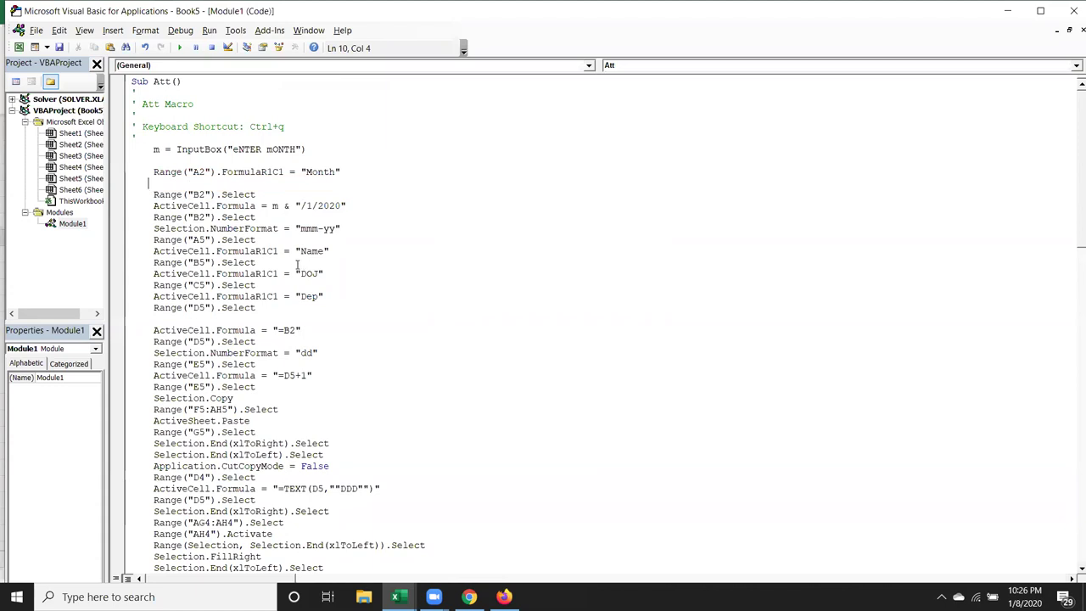
left_click(257, 364)
Step: Make the B2 line Range("B2").Formula = m & "/1/2020", removing the ActiveCell and blank lines
left_click_drag(215, 205, 346, 205)
key("ctrl+c")
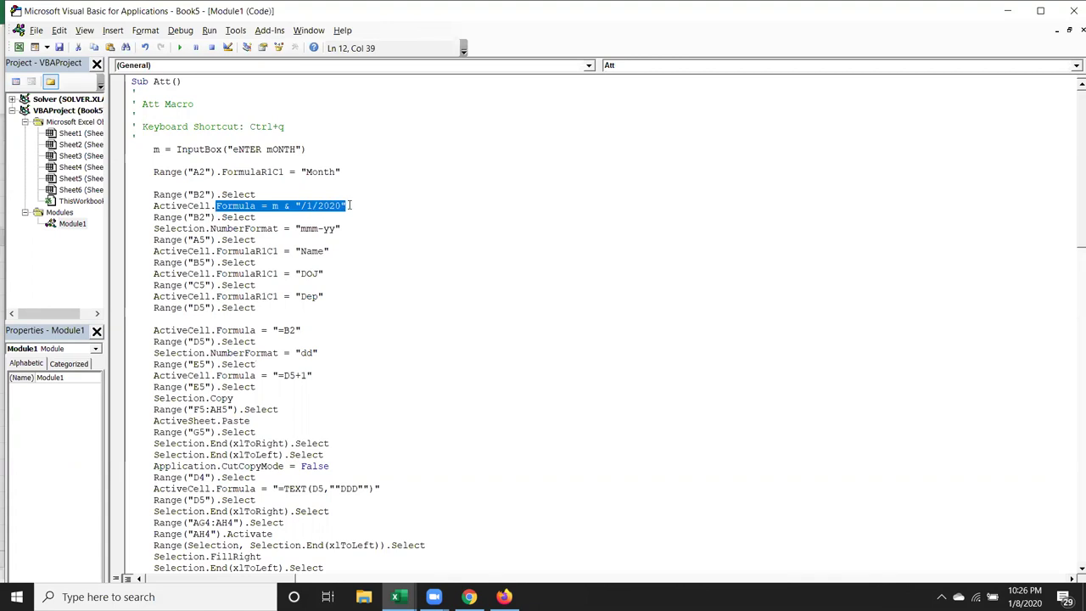
left_click_drag(221, 194, 257, 195)
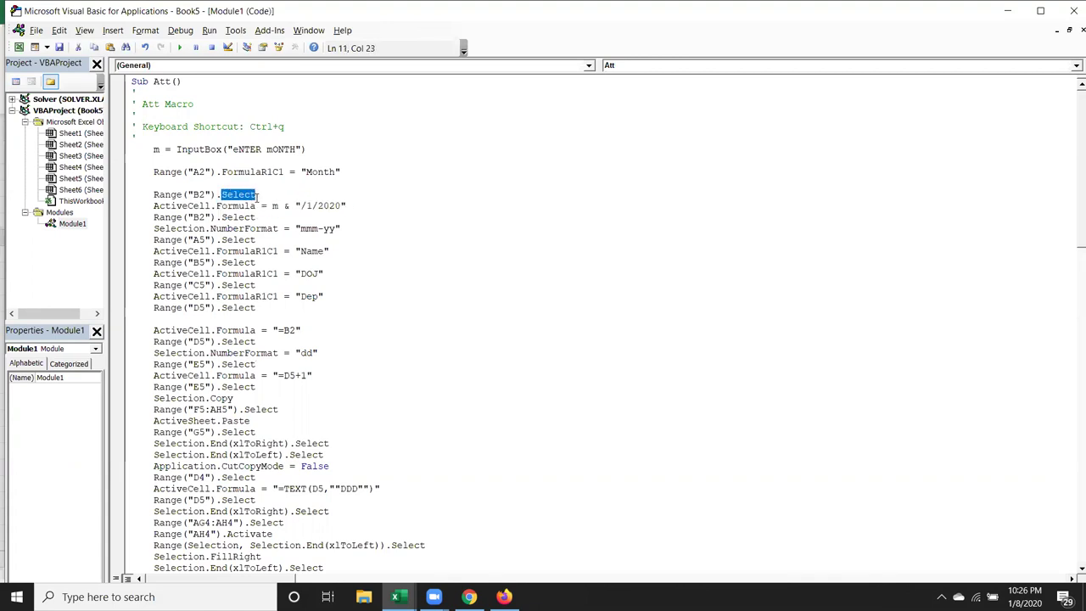
key("ctrl+v")
left_click(260, 205)
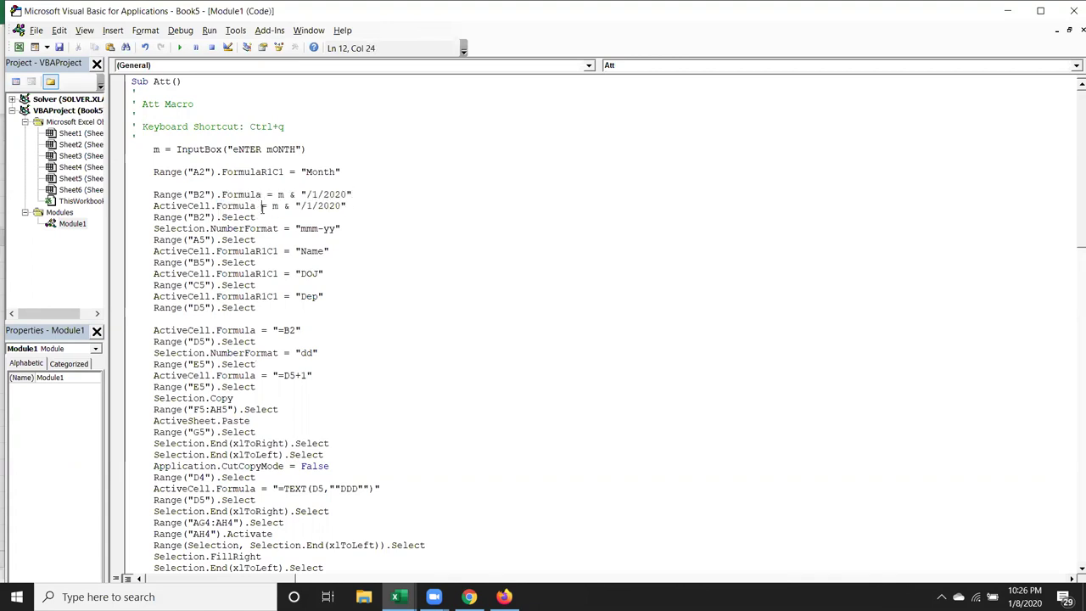
left_click_drag(347, 206, 151, 206)
key("Delete")
left_click(370, 241)
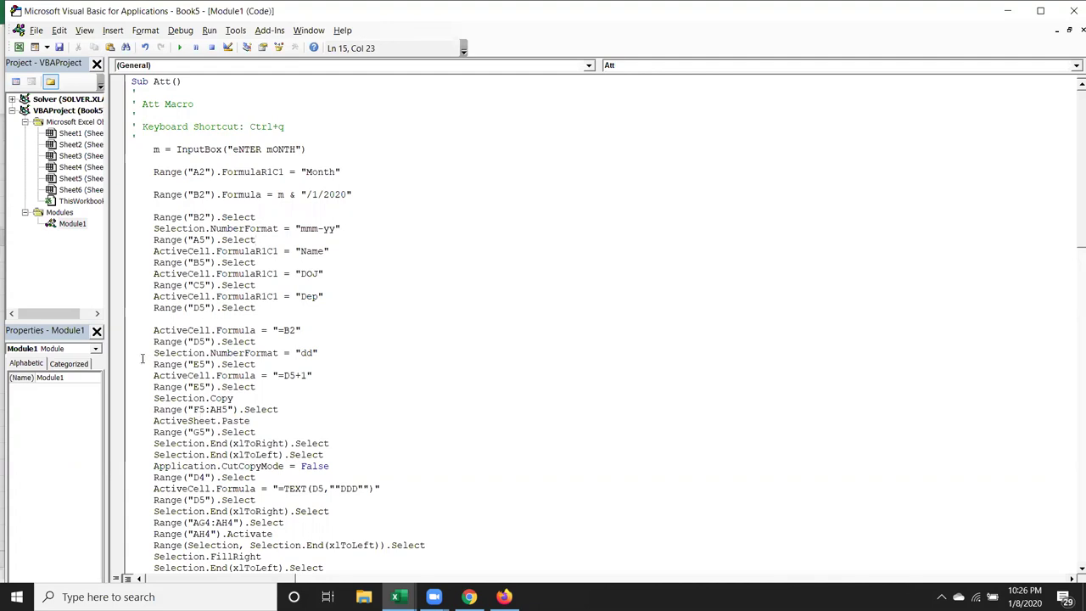
left_click(161, 184)
key("Delete")
key("Delete")
key("Delete")
key("Delete")
Step: Hide the Visual Basic editor and Excel to show the desktop
left_click(154, 155)
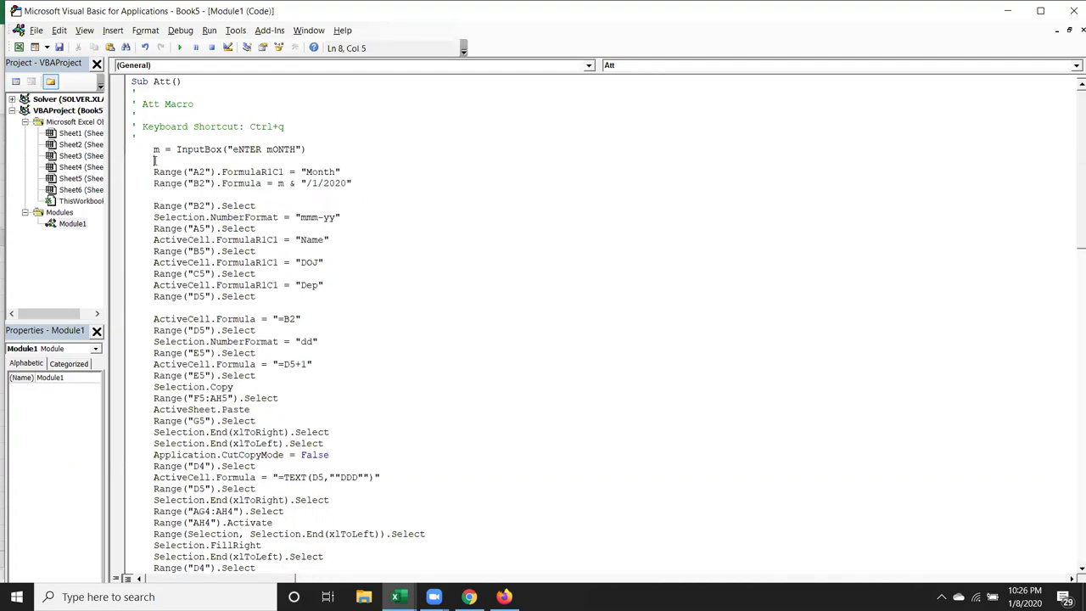
left_click(170, 206)
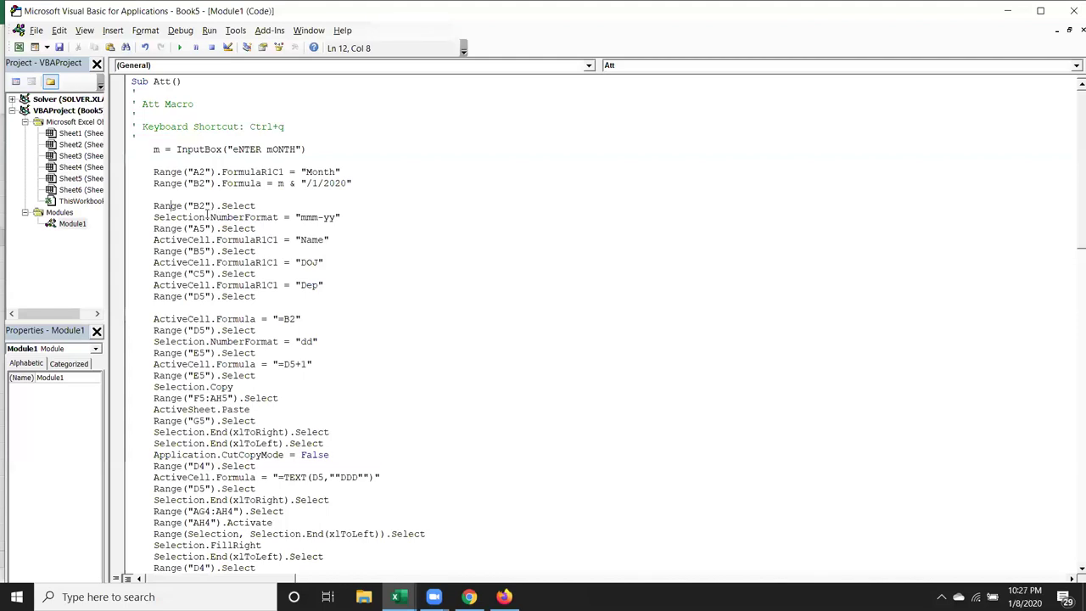
key("super+d")
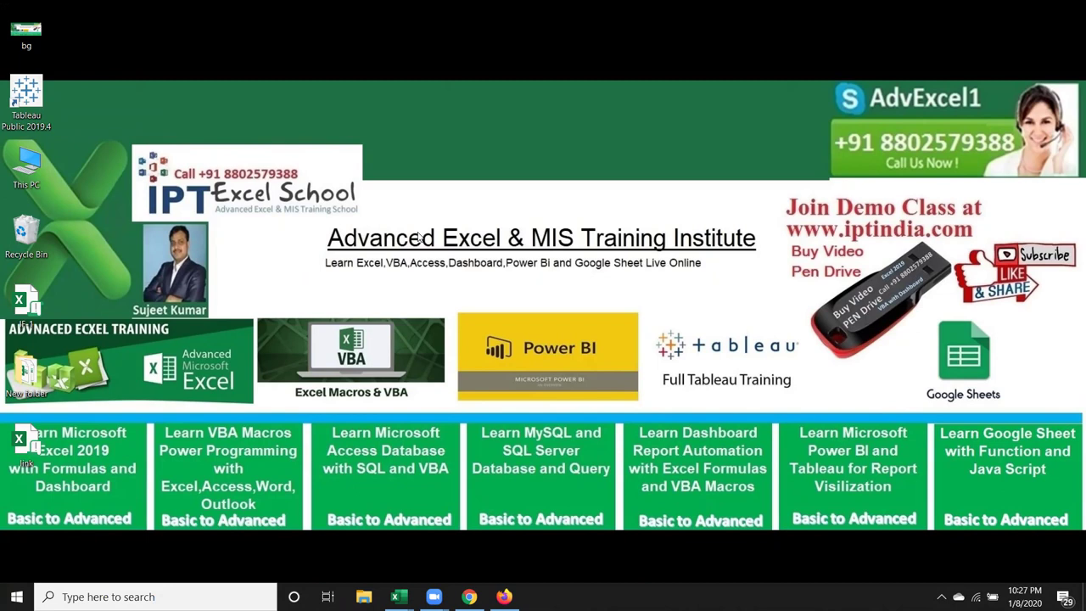
mouse_move(396, 596)
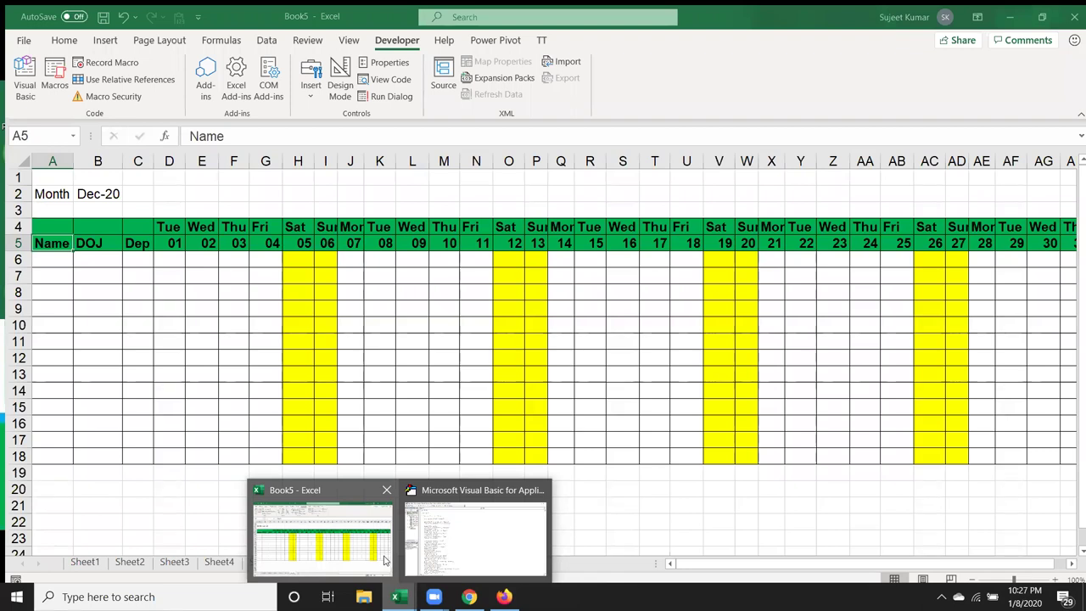
left_click(385, 560)
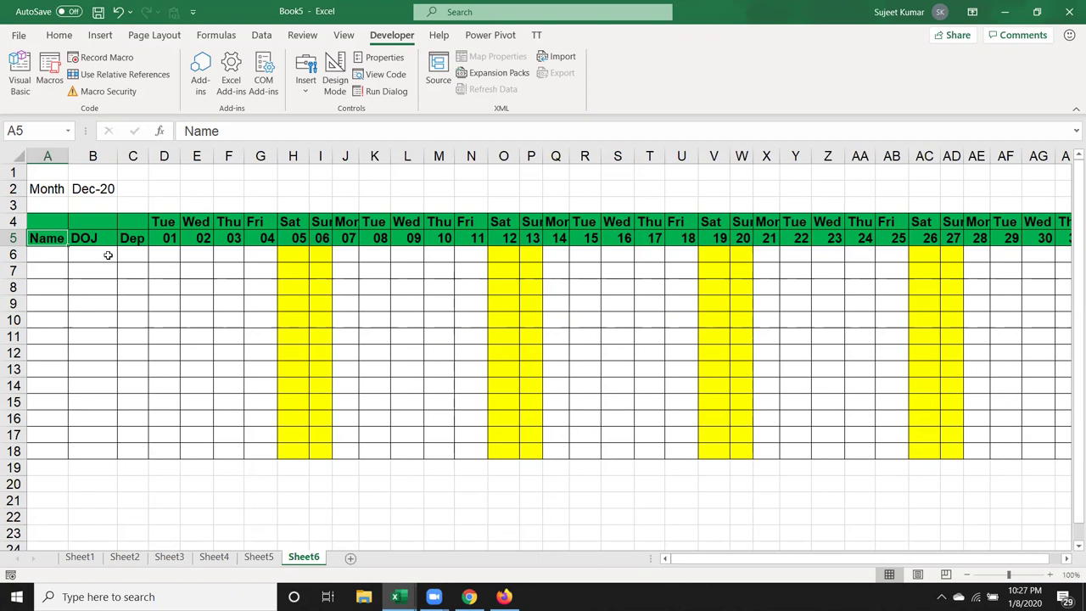
key("super+d")
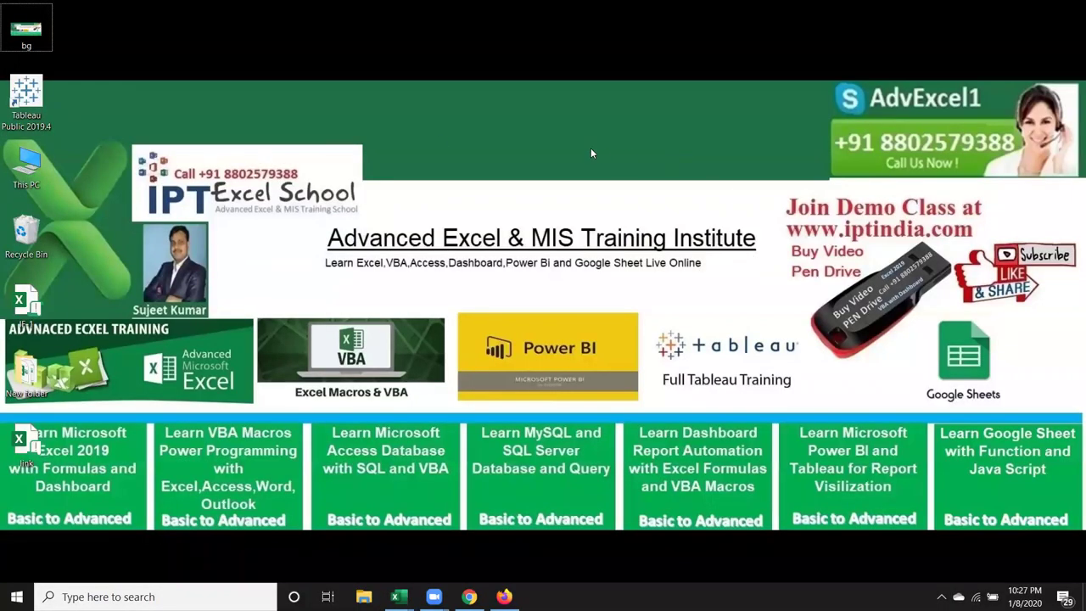